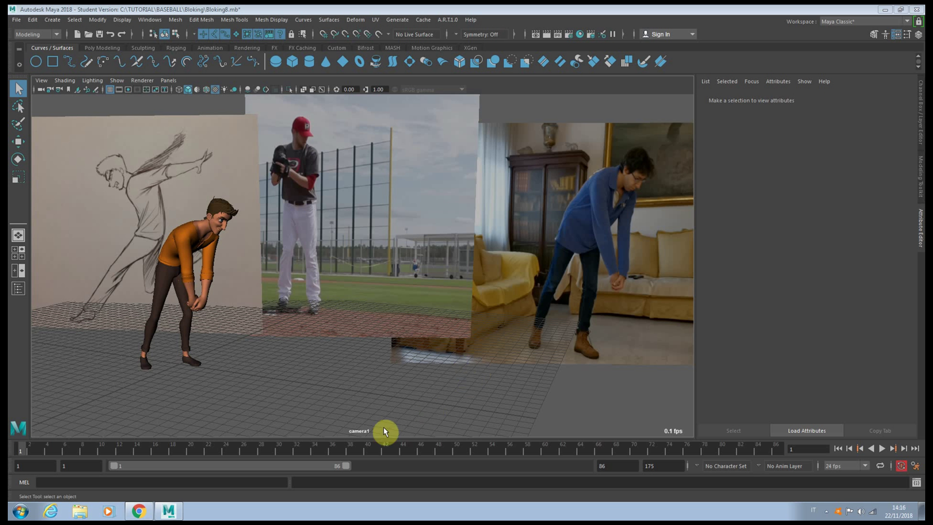
- Move the timeline to frame 70 and inspect the character's pose against the sketch and video references
{"action": "left_click_drag", "start_coordinate": [272, 443], "coordinate": [633, 448]}
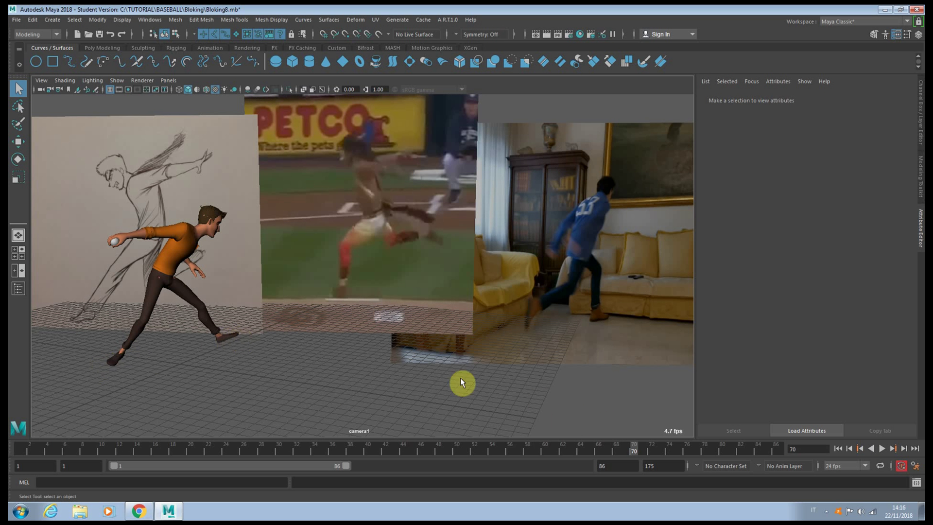
{"action": "key", "text": "alt+v"}
{"action": "left_click_drag", "start_coordinate": [675, 451], "coordinate": [612, 457]}
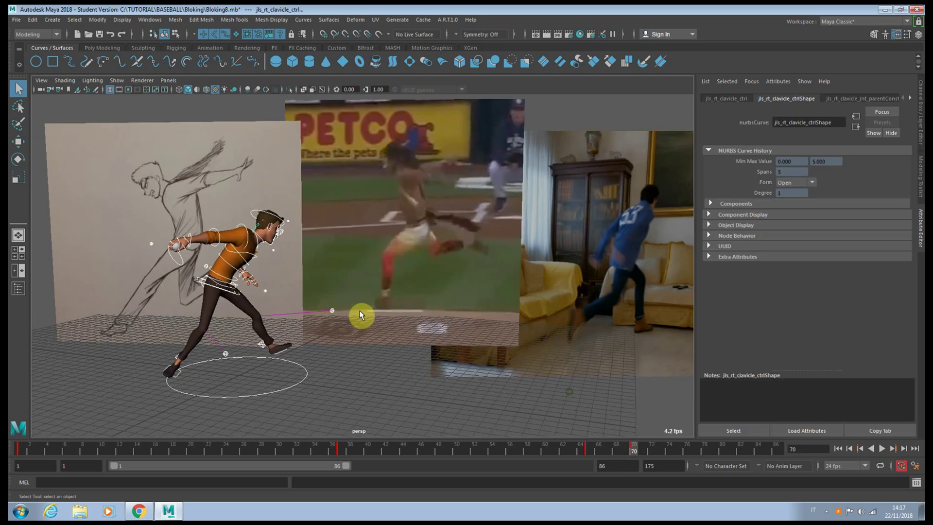
{"action": "left_click_drag", "start_coordinate": [360, 311], "coordinate": [244, 238], "text": "alt"}
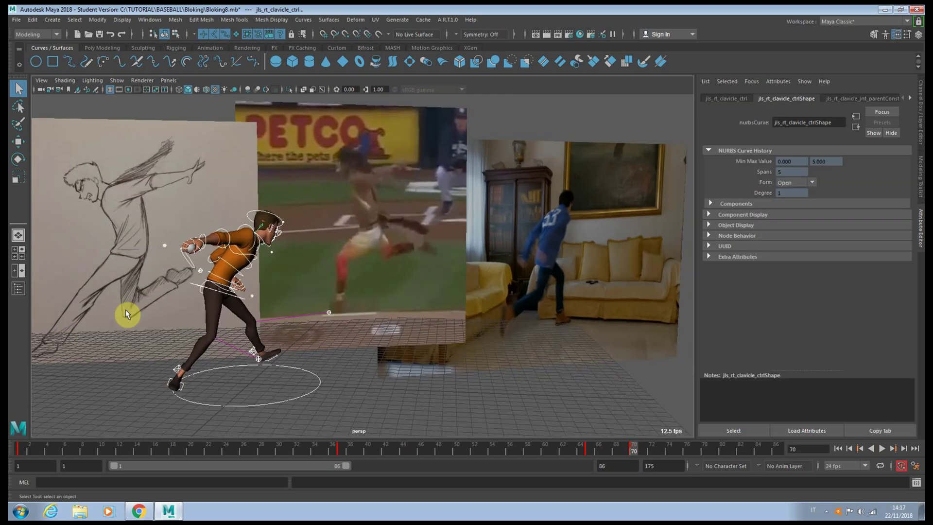
{"action": "left_click_drag", "start_coordinate": [337, 229], "coordinate": [362, 232], "text": "alt"}
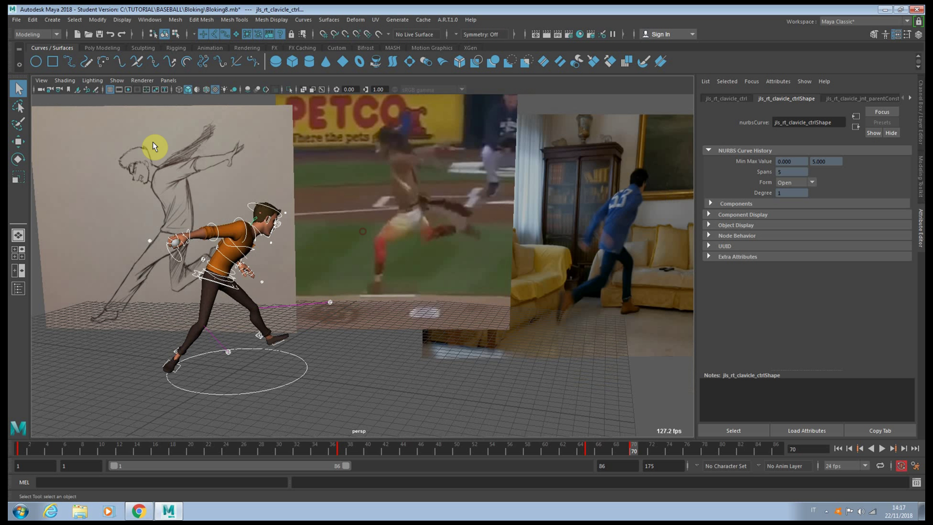
- Set the left foot IK control's Foot Roll to 0 so the front foot lies flat
{"action": "left_click_drag", "start_coordinate": [434, 303], "coordinate": [400, 273], "text": "alt"}
{"action": "right_click_drag", "start_coordinate": [400, 274], "coordinate": [333, 301], "text": "alt"}
{"action": "left_click", "coordinate": [312, 292]}
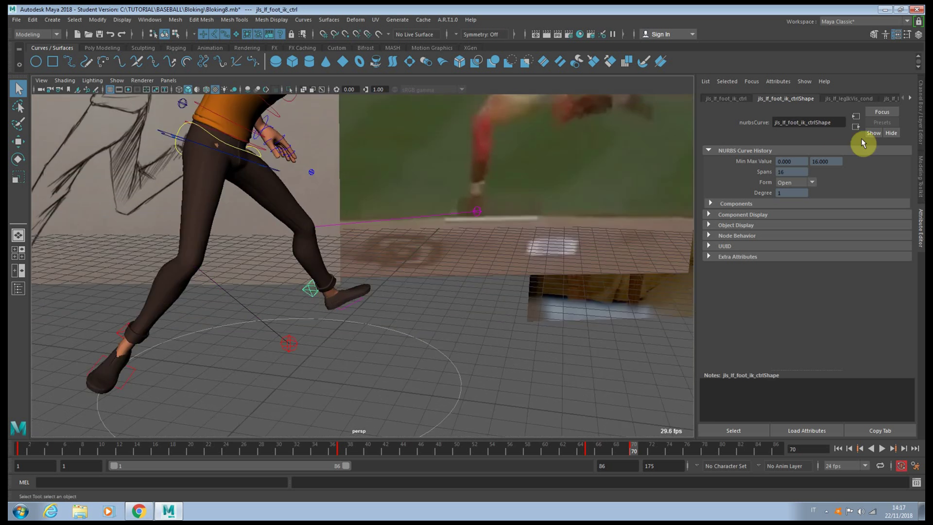
{"action": "left_click", "coordinate": [920, 129]}
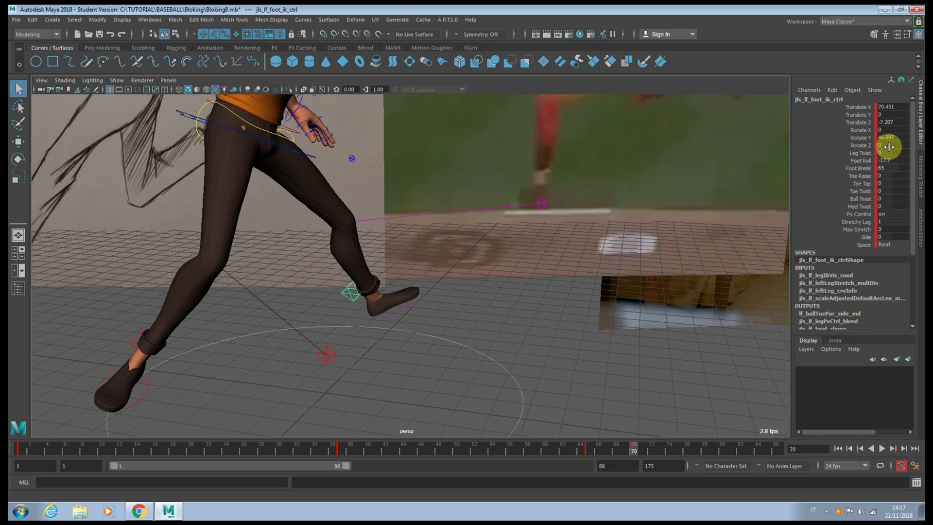
{"action": "type", "text": "0"}
{"action": "key", "text": "Return"}
{"action": "scroll", "coordinate": [406, 224], "scroll_direction": "down", "scroll_amount": 5}
- Raise the right foot IK control to about 23 in Translate Y and rotate it so the trailing leg bends backward
{"action": "left_click", "coordinate": [354, 293]}
{"action": "left_click_drag", "start_coordinate": [381, 258], "coordinate": [352, 213], "text": "alt"}
{"action": "key", "text": "w"}
{"action": "left_click_drag", "start_coordinate": [435, 252], "coordinate": [349, 255], "text": "alt"}
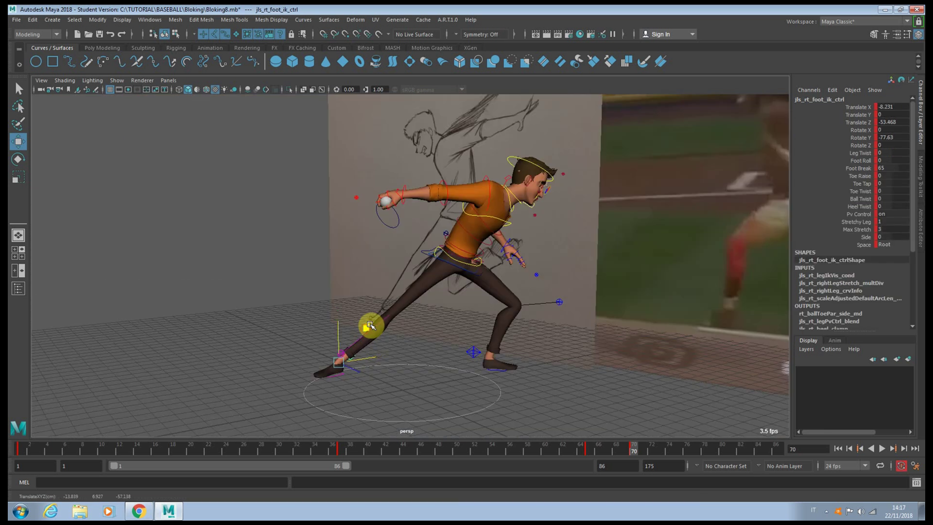
{"action": "left_click_drag", "start_coordinate": [368, 327], "coordinate": [413, 328]}
{"action": "key", "text": "e"}
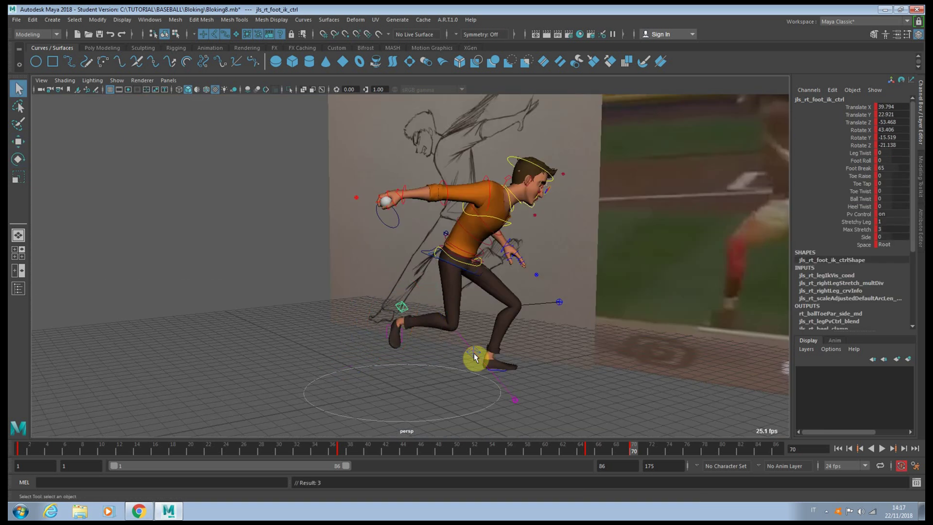
{"action": "left_click", "coordinate": [516, 398]}
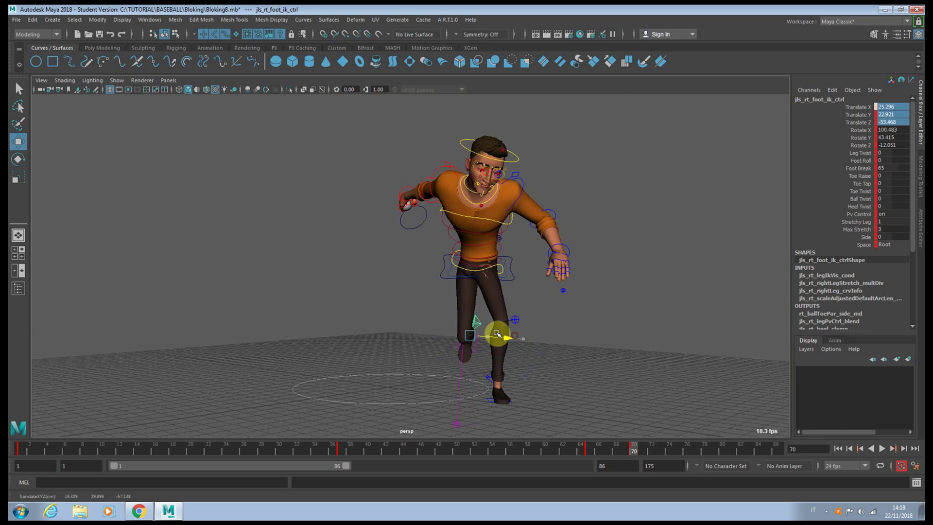
- Rotate the spine's IK hip control to tilt the pelvis for the stride pose
{"action": "left_click", "coordinate": [513, 272]}
{"action": "left_click_drag", "start_coordinate": [514, 277], "coordinate": [525, 280]}
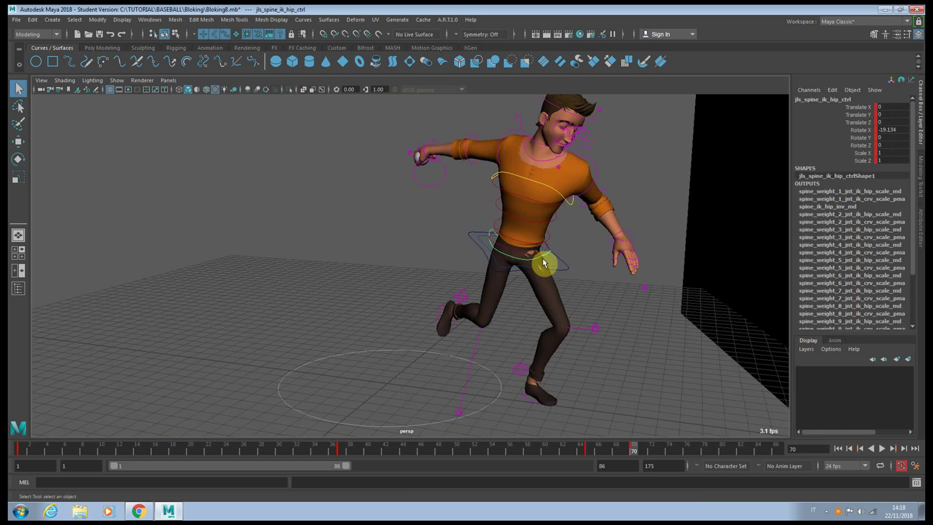
{"action": "key", "text": "e"}
{"action": "left_click", "coordinate": [533, 213]}
{"action": "left_click_drag", "start_coordinate": [533, 212], "coordinate": [534, 215]}
{"action": "key", "text": "q"}
- Rotate the right clavicle, arm and wrist controls to stretch the ball-holding arm straight out behind the body
{"action": "left_click", "coordinate": [465, 227]}
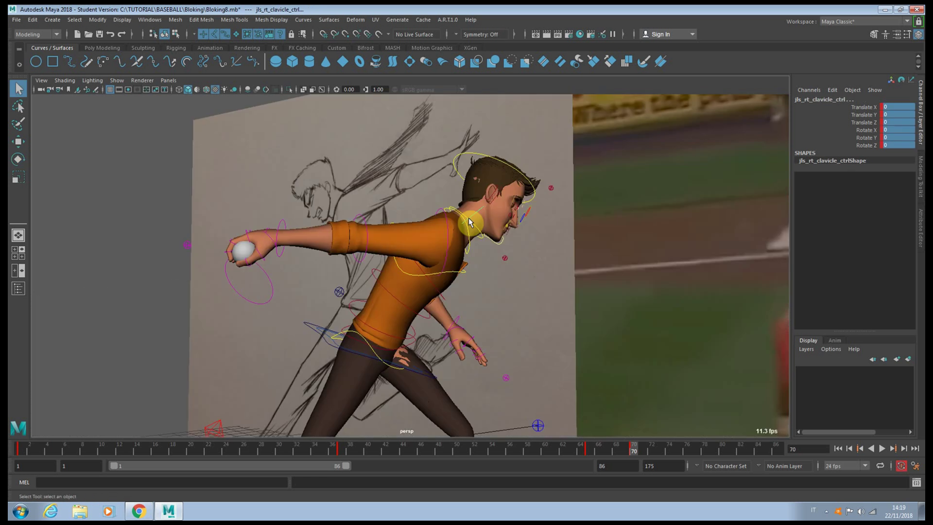
{"action": "key", "text": "e"}
{"action": "left_click_drag", "start_coordinate": [448, 249], "coordinate": [432, 224]}
{"action": "left_click", "coordinate": [340, 246]}
{"action": "left_click_drag", "start_coordinate": [338, 238], "coordinate": [331, 236]}
{"action": "left_click_drag", "start_coordinate": [362, 193], "coordinate": [366, 196]}
{"action": "left_click", "coordinate": [259, 204]}
{"action": "left_click_drag", "start_coordinate": [271, 231], "coordinate": [290, 196]}
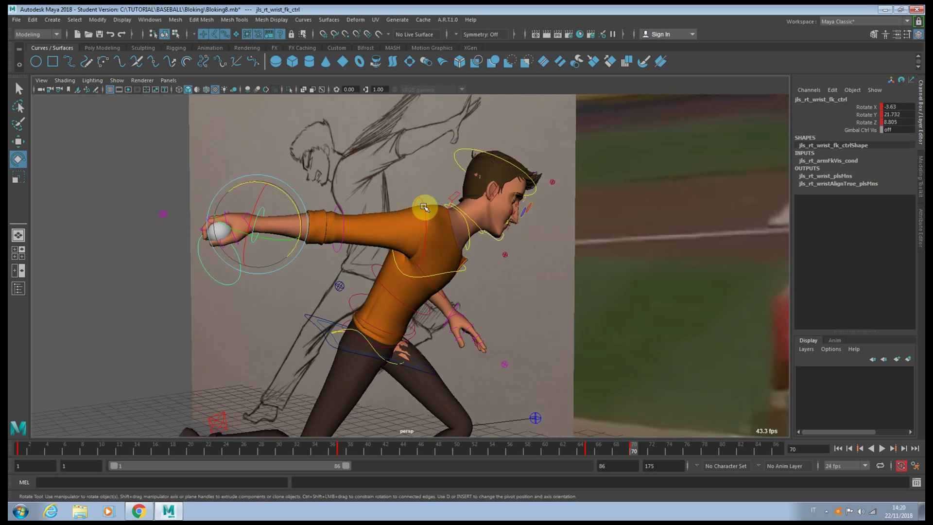
{"action": "left_click", "coordinate": [418, 206]}
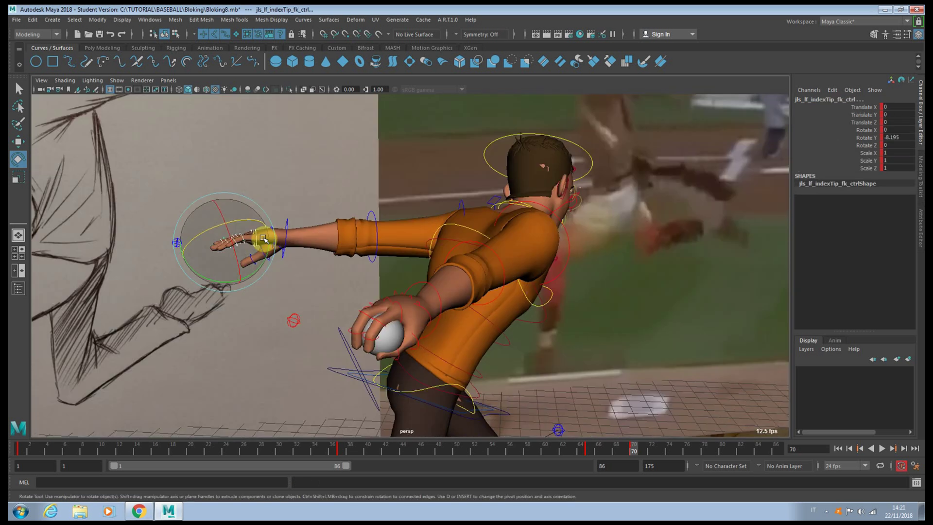
- Straighten the left hand's fingers by resetting the rotation of their tip controls to 0
{"action": "left_click_drag", "start_coordinate": [263, 240], "coordinate": [257, 269]}
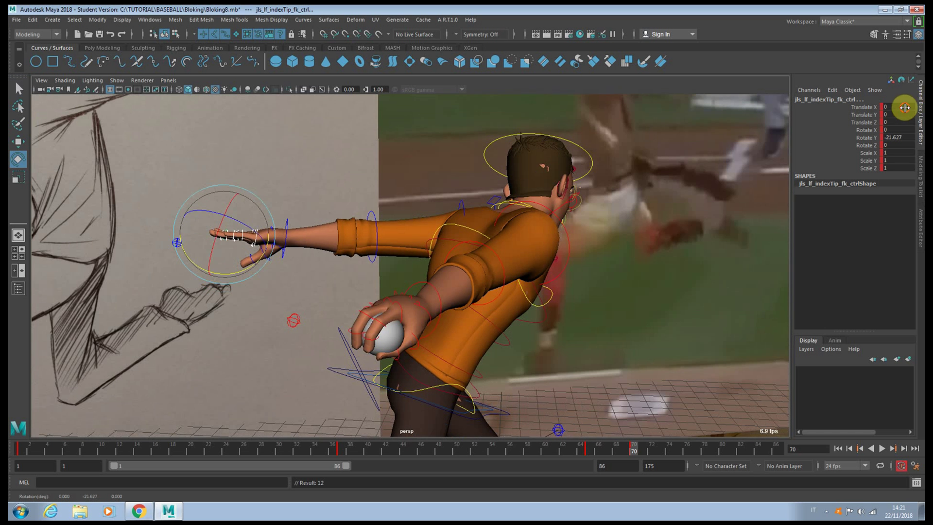
{"action": "left_click_drag", "start_coordinate": [902, 136], "coordinate": [898, 144]}
{"action": "type", "text": "0"}
{"action": "key", "text": "Return"}
- Rotate the left hand's controls to open the hand of the extended left arm
{"action": "left_click_drag", "start_coordinate": [275, 272], "coordinate": [348, 256], "text": "alt"}
{"action": "middle_click_drag", "start_coordinate": [348, 255], "coordinate": [420, 270], "text": "alt"}
{"action": "scroll", "coordinate": [420, 271], "scroll_direction": "up", "scroll_amount": 3}
{"action": "key", "text": "q"}
{"action": "left_click", "coordinate": [305, 259]}
{"action": "key", "text": "e"}
{"action": "left_click_drag", "start_coordinate": [262, 239], "coordinate": [461, 233]}
{"action": "right_click_drag", "start_coordinate": [460, 233], "coordinate": [506, 240], "text": "alt"}
{"action": "middle_click_drag", "start_coordinate": [507, 240], "coordinate": [419, 259], "text": "alt"}
{"action": "left_click", "coordinate": [535, 241]}
{"action": "left_click_drag", "start_coordinate": [534, 240], "coordinate": [378, 248]}
- Refine the left hand's pose by rotating its individual finger controls into a relaxed shape
{"action": "key", "text": "q"}
{"action": "left_click", "coordinate": [361, 208]}
{"action": "key", "text": "e"}
{"action": "left_click_drag", "start_coordinate": [365, 200], "coordinate": [375, 266]}
{"action": "left_click", "coordinate": [494, 311]}
{"action": "left_click", "coordinate": [514, 325]}
{"action": "key", "text": "q"}
{"action": "key", "text": "e"}
{"action": "mouse_move", "coordinate": [394, 265]}
{"action": "left_mouse_down", "text": "alt"}
{"action": "mouse_move", "coordinate": [417, 265]}
{"action": "mouse_move", "coordinate": [334, 273]}
{"action": "mouse_move", "coordinate": [375, 275]}
{"action": "mouse_move", "coordinate": [345, 288]}
{"action": "mouse_move", "coordinate": [413, 286]}
{"action": "mouse_move", "coordinate": [389, 272]}
{"action": "mouse_move", "coordinate": [439, 238]}
{"action": "left_mouse_up", "text": "alt"}
{"action": "left_click", "coordinate": [462, 224]}
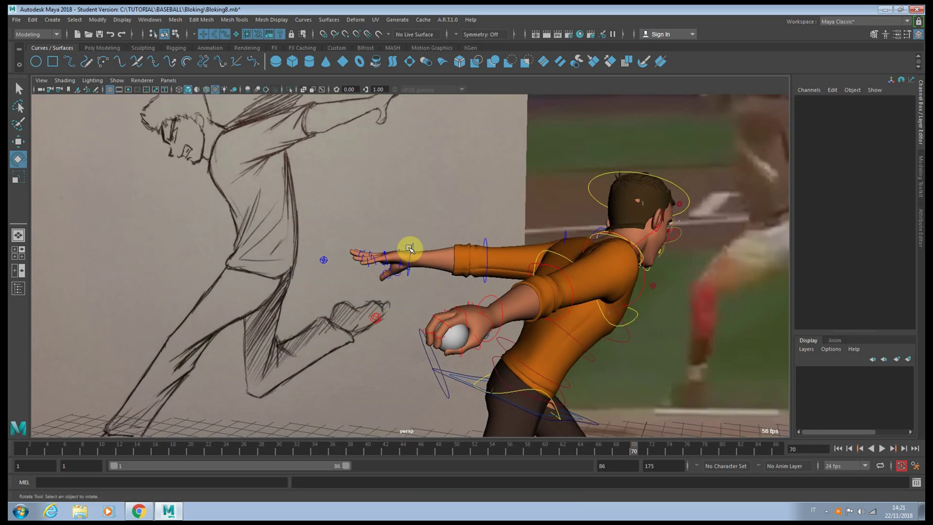
- Rotate the left wrist FK control to about -30 in X, -1 in Y and 10 in Z
{"action": "left_click", "coordinate": [413, 250]}
{"action": "mouse_move", "coordinate": [444, 275]}
{"action": "left_mouse_down"}
{"action": "mouse_move", "coordinate": [456, 277]}
{"action": "mouse_move", "coordinate": [446, 281]}
{"action": "left_mouse_up"}
{"action": "scroll", "coordinate": [450, 279], "scroll_direction": "down", "scroll_amount": 3}
{"action": "scroll", "coordinate": [473, 273], "scroll_direction": "down", "scroll_amount": 2}
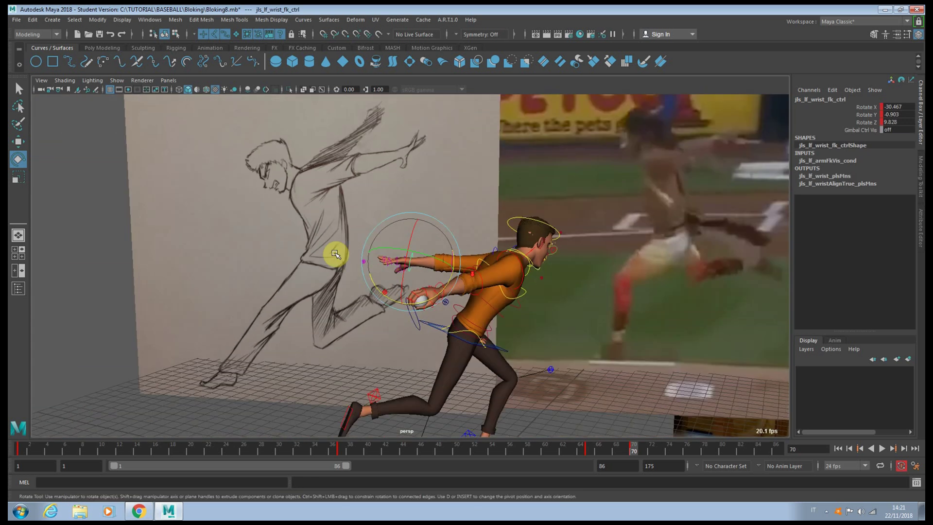
{"action": "left_click_drag", "start_coordinate": [518, 248], "coordinate": [540, 252], "text": "alt"}
{"action": "scroll", "coordinate": [535, 252], "scroll_direction": "up", "scroll_amount": 3}
{"action": "mouse_move", "coordinate": [464, 258]}
{"action": "left_mouse_down", "text": "alt"}
{"action": "mouse_move", "coordinate": [430, 267]}
{"action": "mouse_move", "coordinate": [339, 253]}
{"action": "left_mouse_up", "text": "alt"}
{"action": "scroll", "coordinate": [574, 232], "scroll_direction": "down", "scroll_amount": 4}
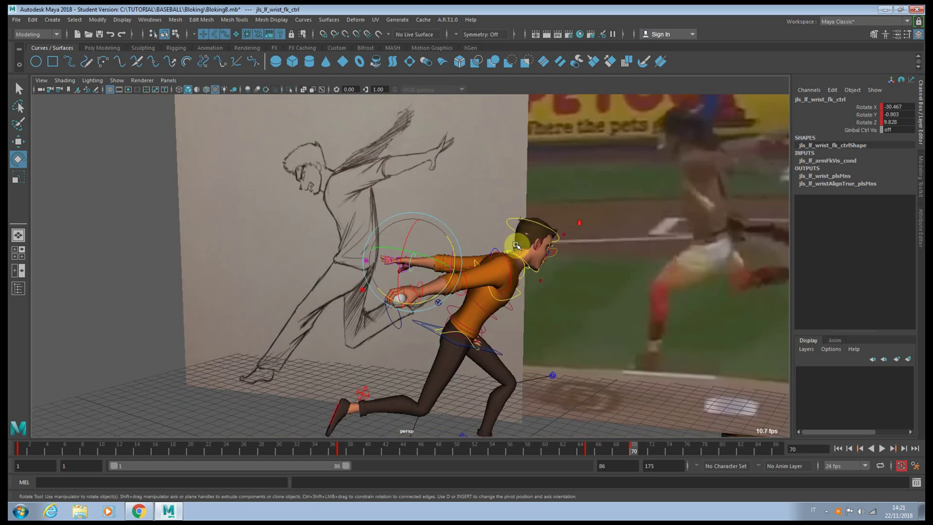
- Switch to the camera1 view and rotate the right upper arm FK control to adjust the ball arm's silhouette
{"action": "key", "text": "space"}
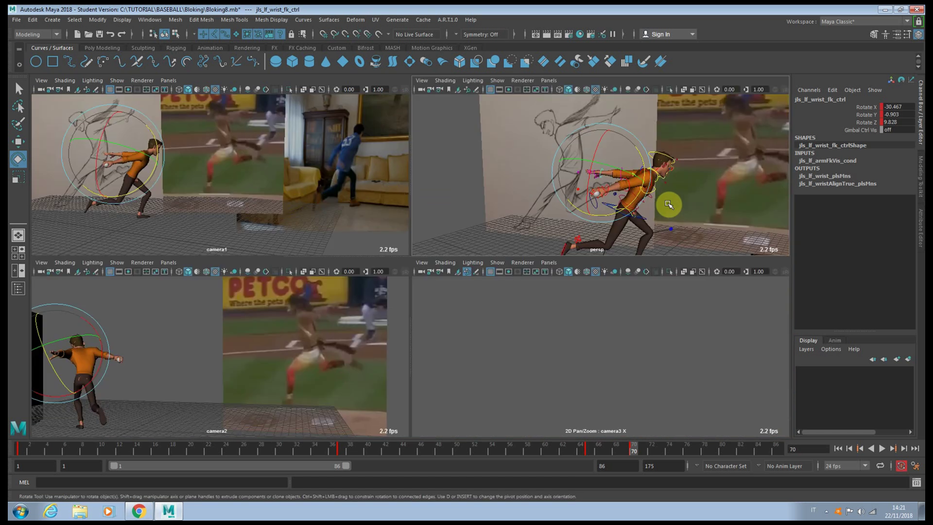
{"action": "left_click", "coordinate": [670, 188]}
{"action": "left_click", "coordinate": [654, 182]}
{"action": "key", "text": "space"}
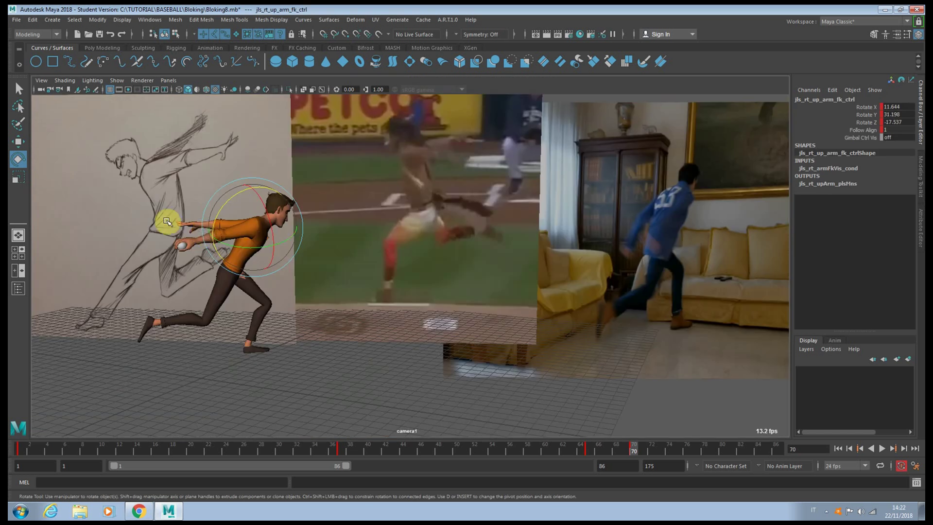
{"action": "left_click_drag", "start_coordinate": [237, 235], "coordinate": [218, 222]}
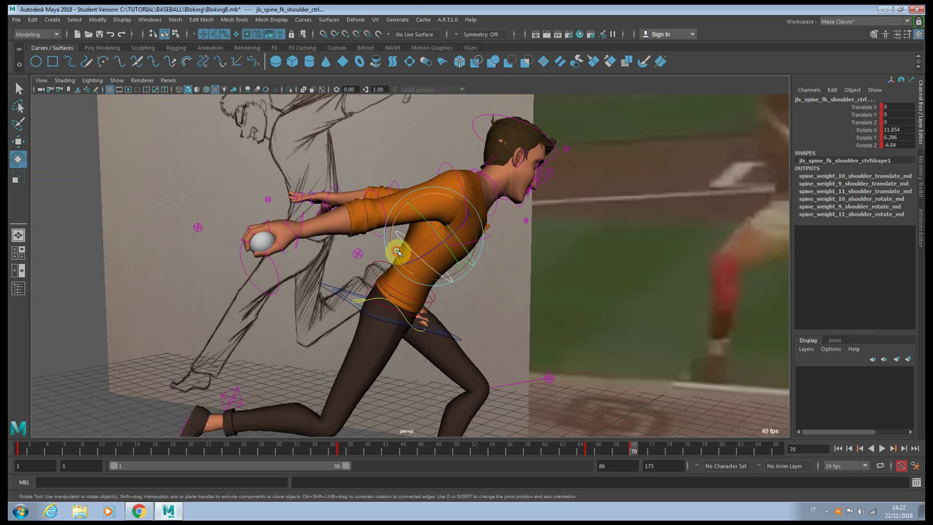
- Rotate the spine's FK shoulder control and shift the IK shoulder control to refine the torso's forward lean
{"action": "left_click_drag", "start_coordinate": [396, 250], "coordinate": [488, 240]}
{"action": "key", "text": "q"}
{"action": "left_click", "coordinate": [482, 248]}
{"action": "key", "text": "w"}
{"action": "key", "text": "f"}
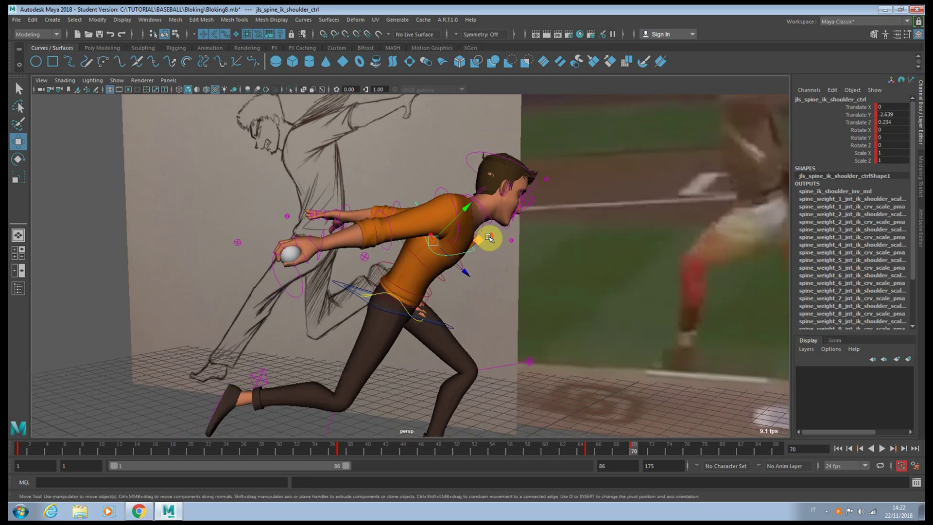
- Select the head and neck controls together and shift them slightly to refine the head's placement
{"action": "left_click", "coordinate": [484, 204]}
{"action": "key", "text": "q"}
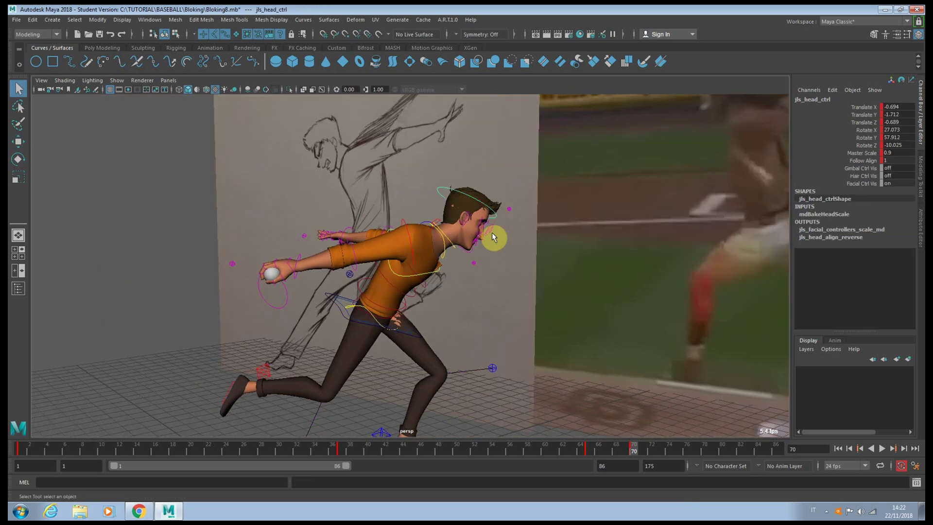
{"action": "scroll", "coordinate": [486, 235], "scroll_direction": "up", "scroll_amount": 3}
{"action": "left_click", "coordinate": [471, 239], "text": "shift"}
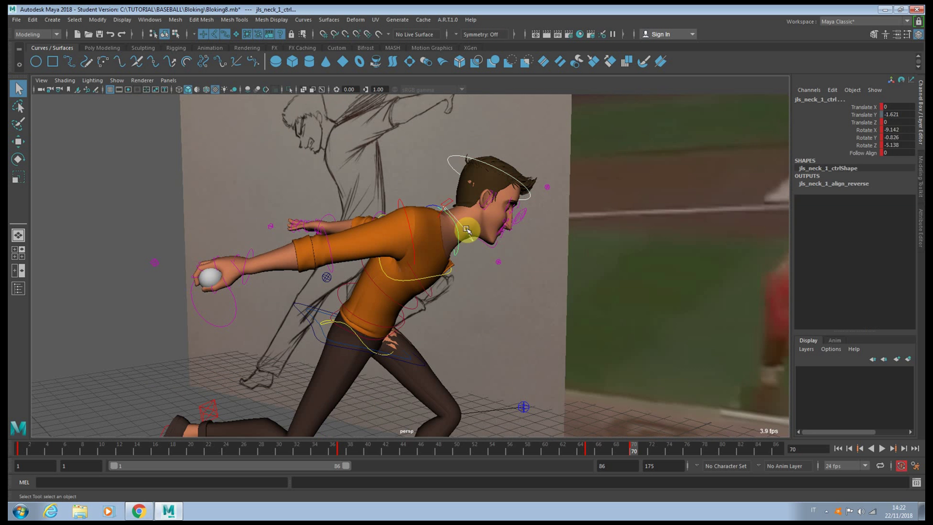
{"action": "key", "text": "w"}
{"action": "left_click_drag", "start_coordinate": [510, 199], "coordinate": [512, 204]}
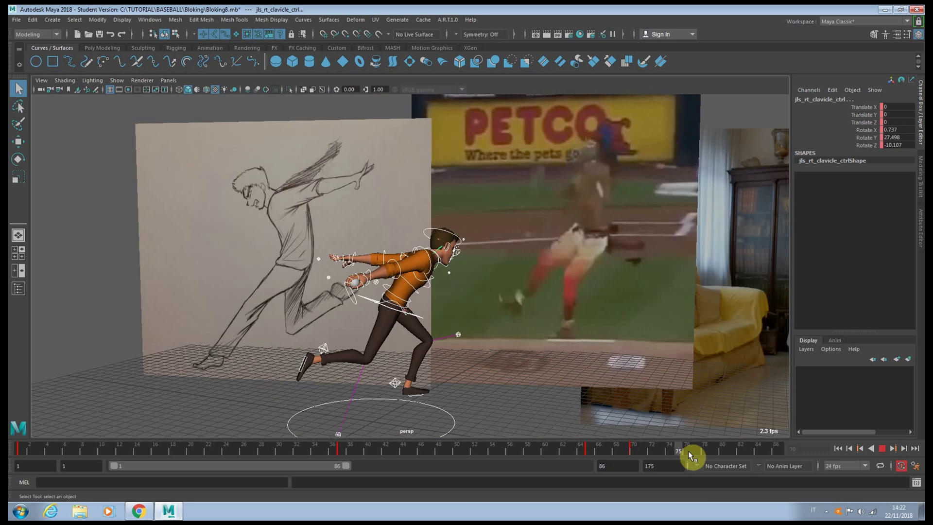
- Go to frame 77 and adjust the left foot IK control's Foot Roll to lift the heel onto the toes
{"action": "left_click_drag", "start_coordinate": [689, 450], "coordinate": [696, 453]}
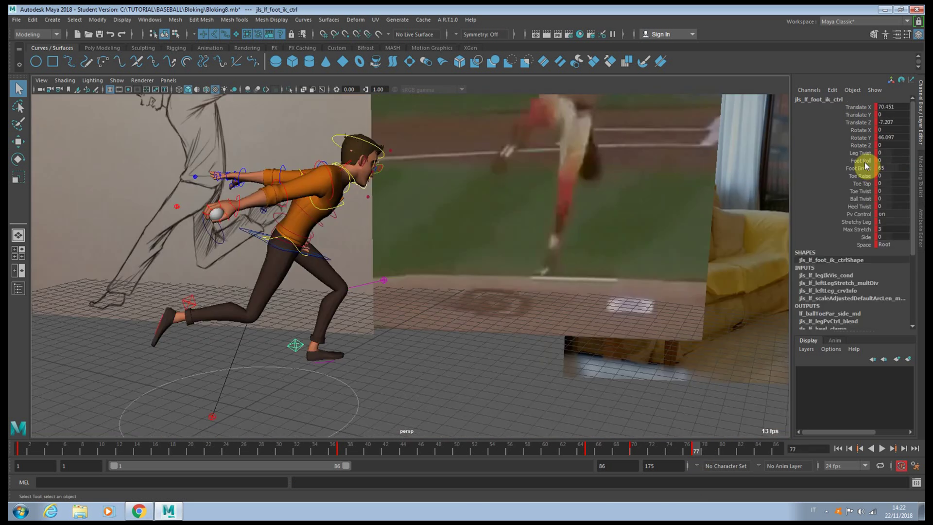
{"action": "middle_click_drag", "start_coordinate": [678, 217], "coordinate": [404, 322]}
{"action": "left_click_drag", "start_coordinate": [384, 281], "coordinate": [381, 208], "text": "alt"}
- Move the right foot IK control forward from behind the body toward the planted left leg
{"action": "left_click", "coordinate": [327, 286]}
{"action": "key", "text": "w"}
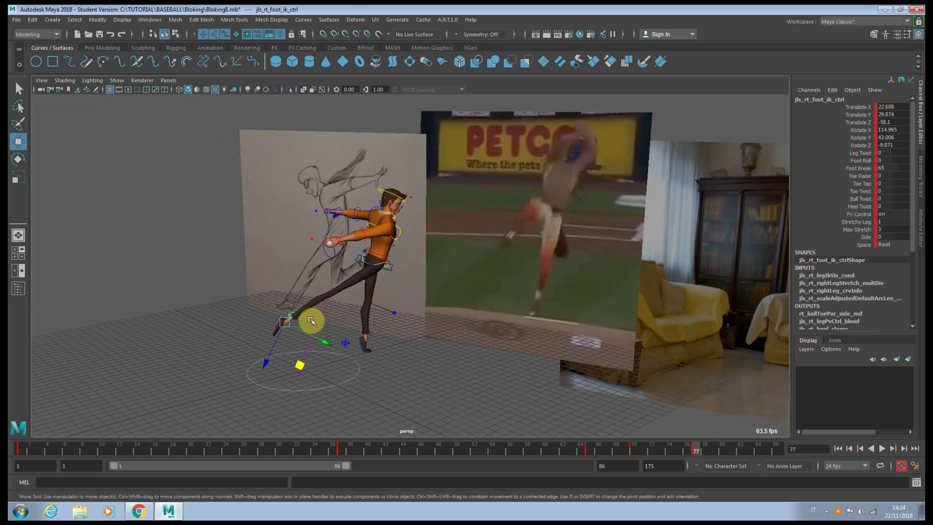
{"action": "left_click_drag", "start_coordinate": [308, 321], "coordinate": [385, 344]}
{"action": "key", "text": "e"}
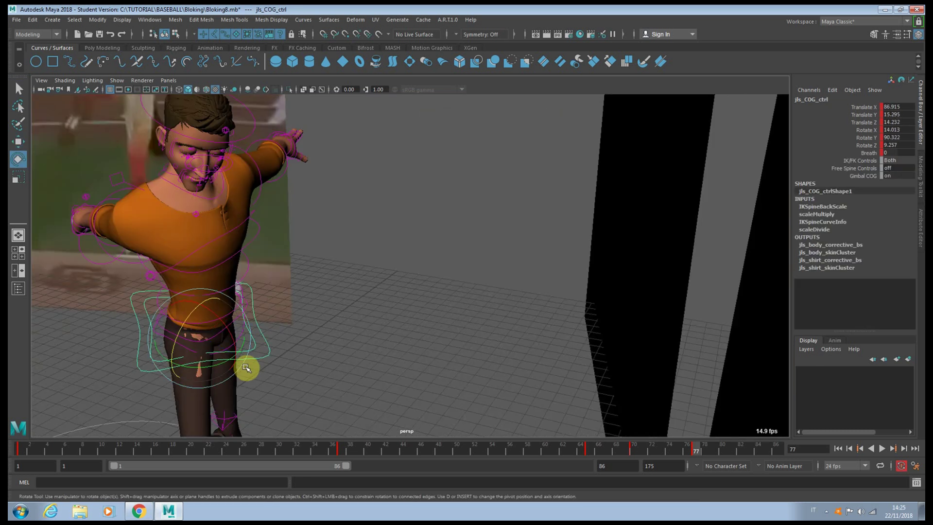
- Rotate the COG control to about 45 in Y and move it to about 96, 14.5, 5 over the planted leg
{"action": "left_click_drag", "start_coordinate": [245, 368], "coordinate": [181, 367]}
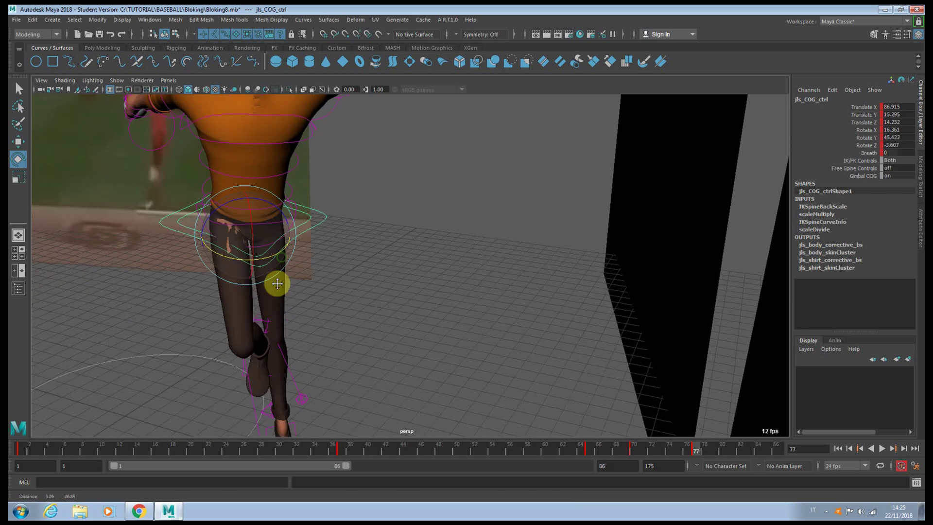
{"action": "key", "text": "w"}
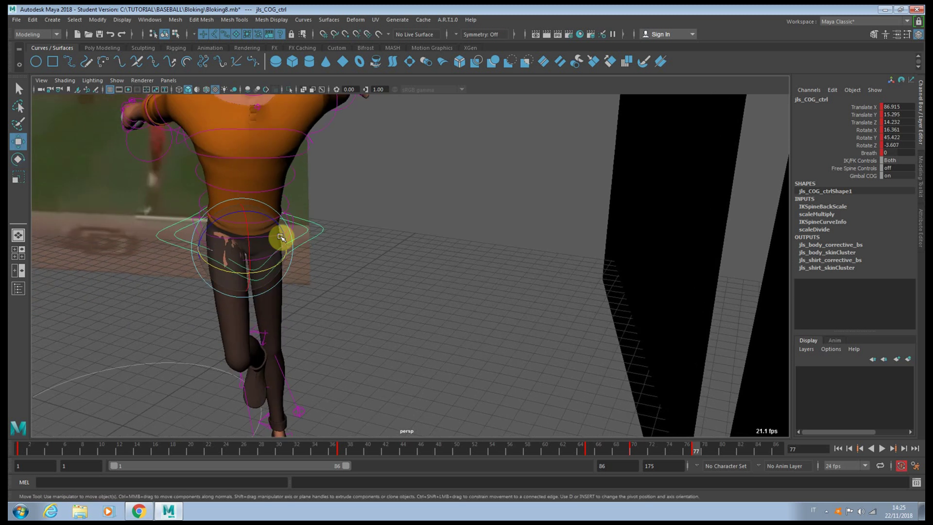
{"action": "left_click_drag", "start_coordinate": [278, 241], "coordinate": [322, 248]}
{"action": "scroll", "coordinate": [325, 244], "scroll_direction": "down", "scroll_amount": 5}
{"action": "middle_click_drag", "start_coordinate": [327, 239], "coordinate": [346, 292], "text": "alt"}
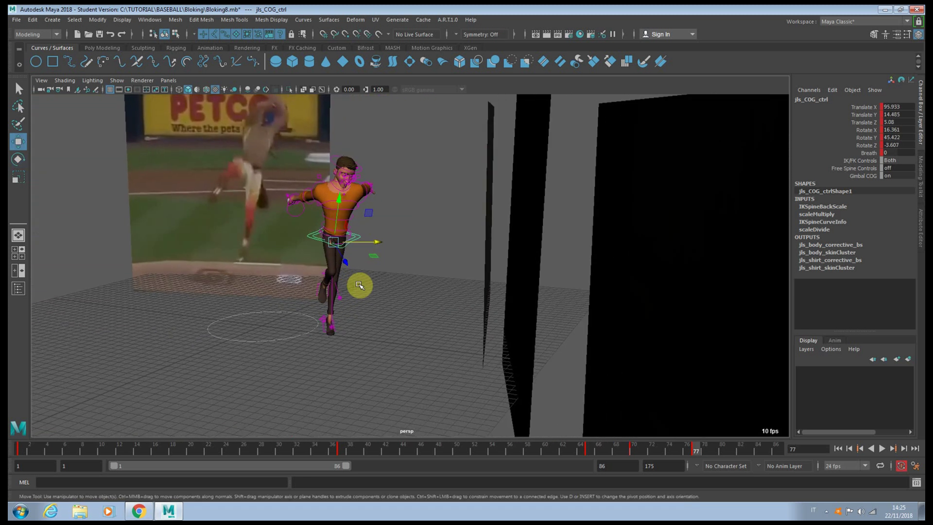
- Raise the right foot IK control in front of the body to about 106, 79, 44, rotate the foot and key the pose
{"action": "scroll", "coordinate": [340, 290], "scroll_direction": "up", "scroll_amount": 3}
{"action": "key", "text": "q"}
{"action": "left_click_drag", "start_coordinate": [292, 290], "coordinate": [354, 249], "text": "alt"}
{"action": "key", "text": "w"}
{"action": "key", "text": "e"}
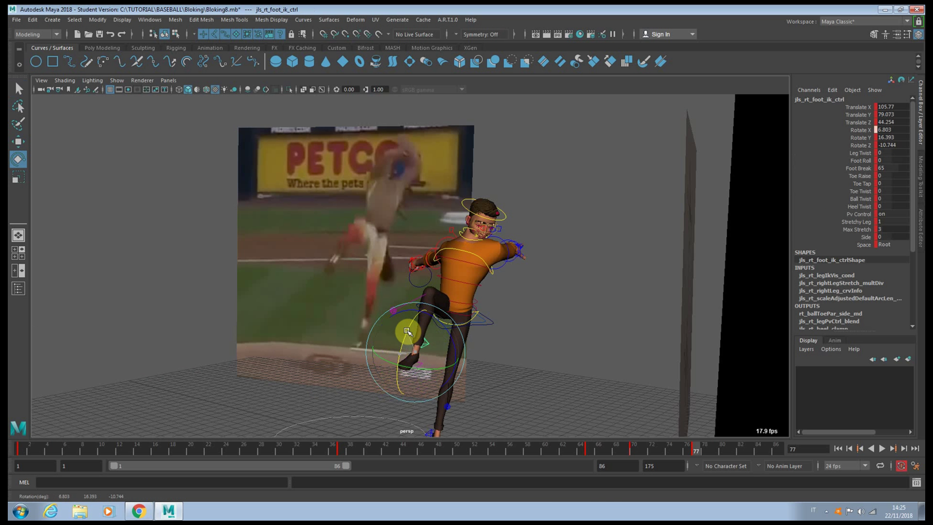
{"action": "left_click_drag", "start_coordinate": [407, 332], "coordinate": [414, 374]}
{"action": "key", "text": "s"}
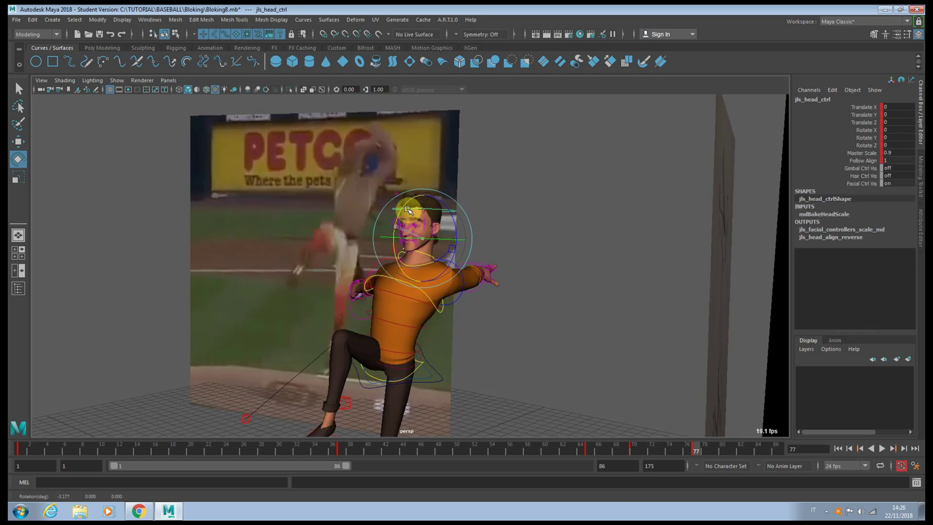
- Rotate the head and first neck controls to tilt the head back and to the side
{"action": "left_click_drag", "start_coordinate": [409, 215], "coordinate": [450, 284]}
{"action": "key", "text": "q"}
{"action": "left_click", "coordinate": [402, 264]}
{"action": "key", "text": "e"}
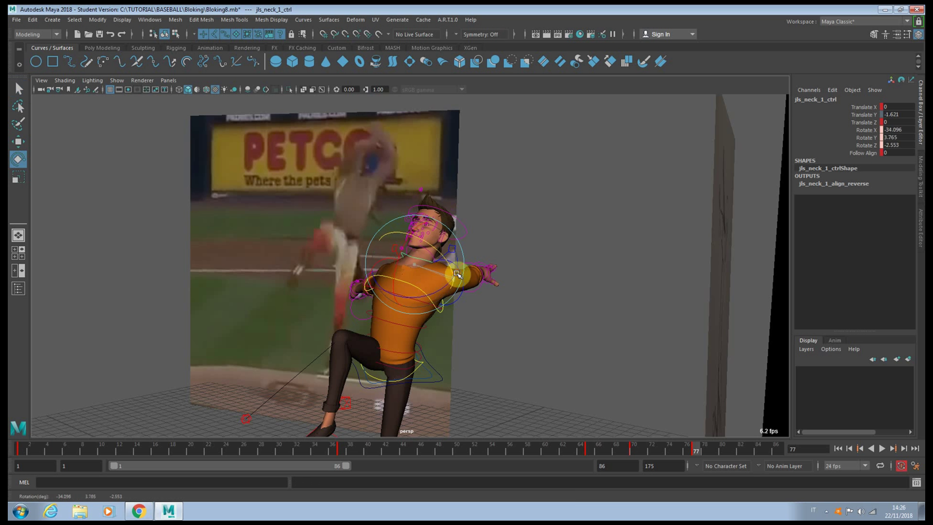
{"action": "left_click", "coordinate": [487, 228]}
- Bend the right elbow and rotate the right arm controls to bring the ball hand up above the head
{"action": "left_click", "coordinate": [462, 238]}
{"action": "mouse_move", "coordinate": [451, 262]}
{"action": "left_mouse_down"}
{"action": "mouse_move", "coordinate": [398, 256]}
{"action": "mouse_move", "coordinate": [396, 244]}
{"action": "mouse_move", "coordinate": [440, 271]}
{"action": "left_mouse_up"}
{"action": "left_click", "coordinate": [438, 285]}
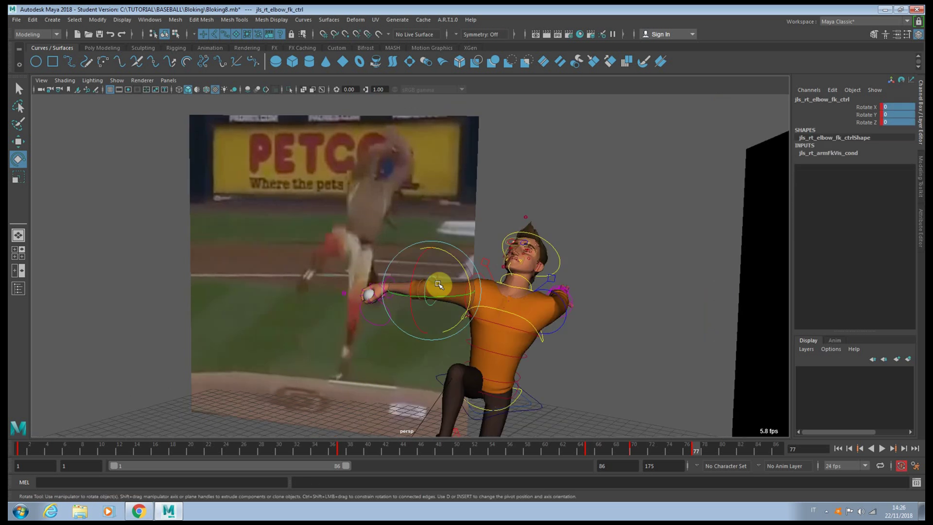
{"action": "left_click_drag", "start_coordinate": [437, 297], "coordinate": [470, 295]}
{"action": "key", "text": "q"}
{"action": "left_click", "coordinate": [469, 279]}
{"action": "key", "text": "e"}
{"action": "left_click", "coordinate": [491, 273]}
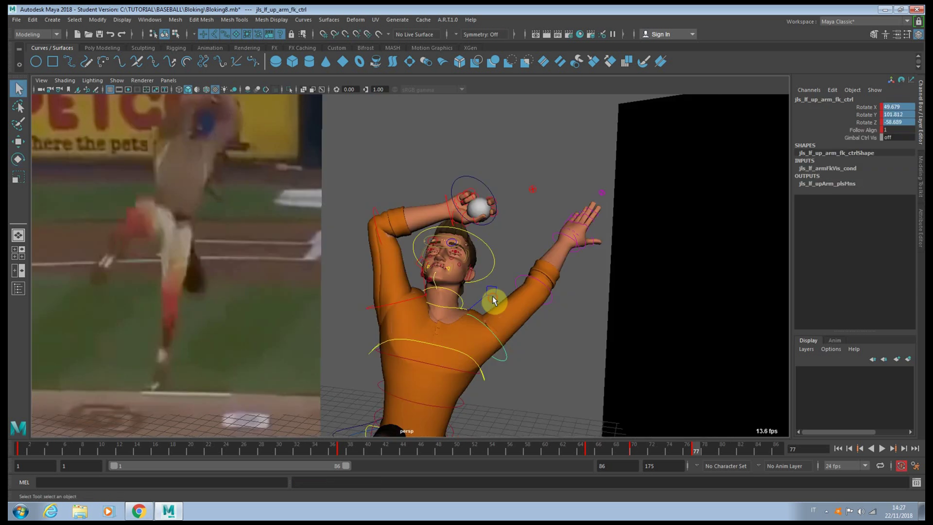
- Raise the left clavicle control to about 0.5, -4, 23 in rotation and bend the left elbow control in Y
{"action": "left_click", "coordinate": [481, 325]}
{"action": "left_click_drag", "start_coordinate": [481, 325], "coordinate": [475, 304]}
{"action": "key", "text": "q"}
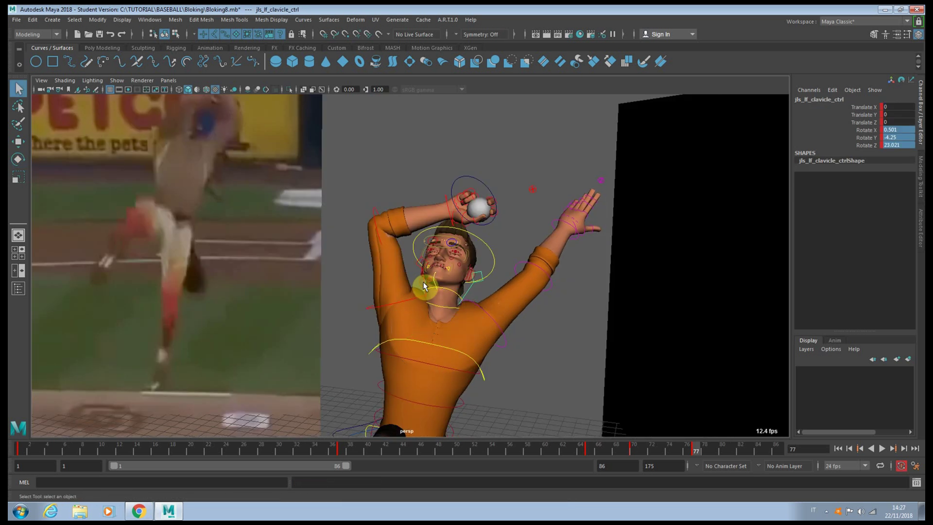
{"action": "left_click", "coordinate": [437, 329]}
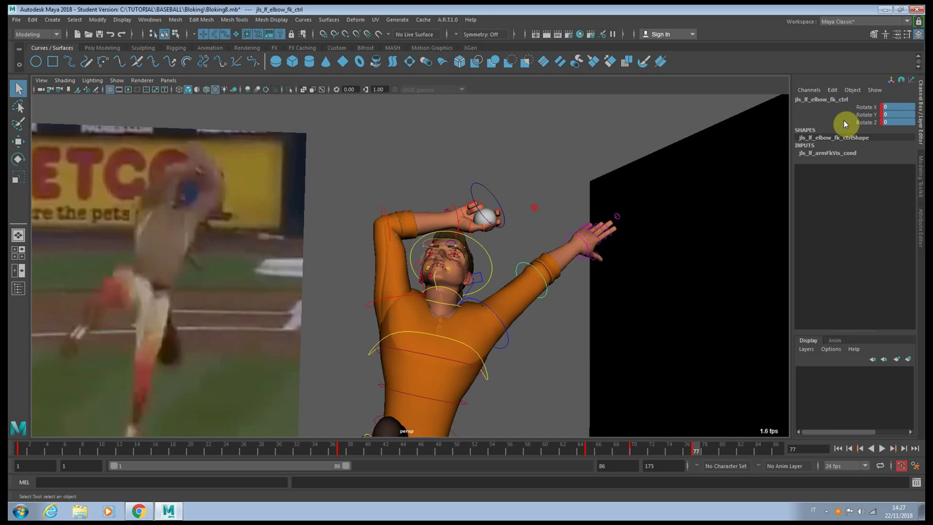
{"action": "left_click", "coordinate": [866, 115]}
{"action": "middle_click_drag", "start_coordinate": [480, 203], "coordinate": [547, 203]}
{"action": "key", "text": "e"}
- Reset the left upper arm FK rotations to 0, then rotate the arm upward beside the head
{"action": "left_click", "coordinate": [496, 317]}
{"action": "left_click", "coordinate": [897, 107]}
{"action": "left_click_drag", "start_coordinate": [901, 109], "coordinate": [898, 122]}
{"action": "type", "text": "0"}
{"action": "key", "text": "Return"}
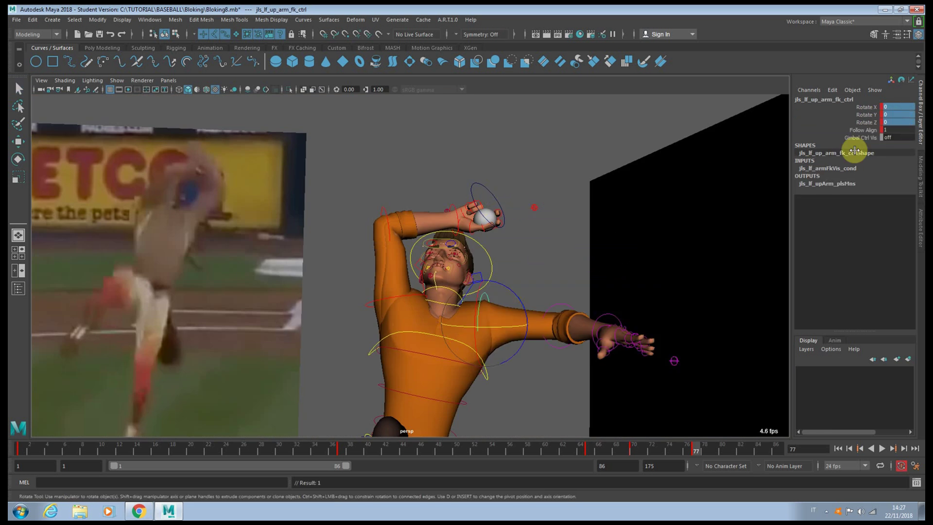
{"action": "left_click_drag", "start_coordinate": [483, 306], "coordinate": [515, 335]}
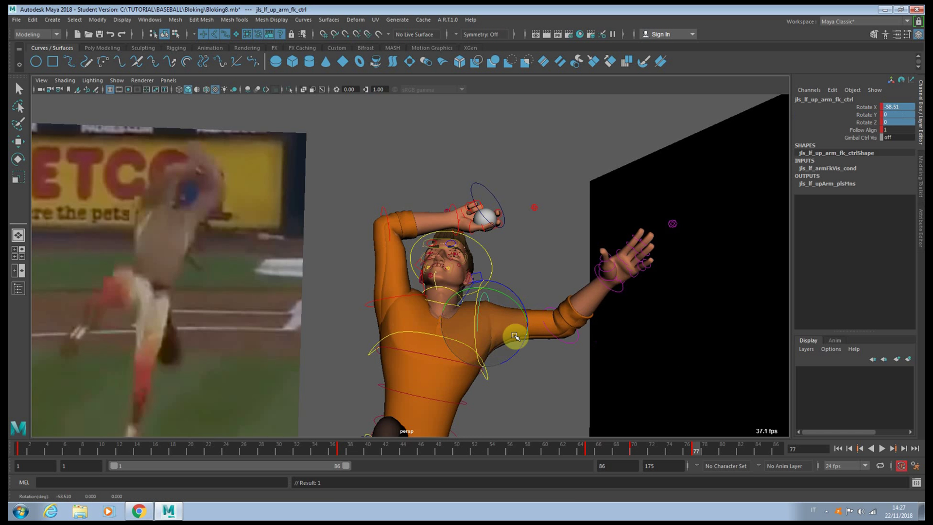
{"action": "mouse_move", "coordinate": [504, 293]}
{"action": "left_mouse_down"}
{"action": "mouse_move", "coordinate": [490, 308]}
{"action": "mouse_move", "coordinate": [508, 313]}
{"action": "mouse_move", "coordinate": [518, 292]}
{"action": "mouse_move", "coordinate": [494, 277]}
{"action": "mouse_move", "coordinate": [501, 298]}
{"action": "mouse_move", "coordinate": [506, 292]}
{"action": "left_mouse_up"}
- Curl the fingers of the raised left hand by rotating their FK controls, including the pinky base
{"action": "key", "text": "q"}
{"action": "left_click", "coordinate": [548, 251]}
{"action": "key", "text": "e"}
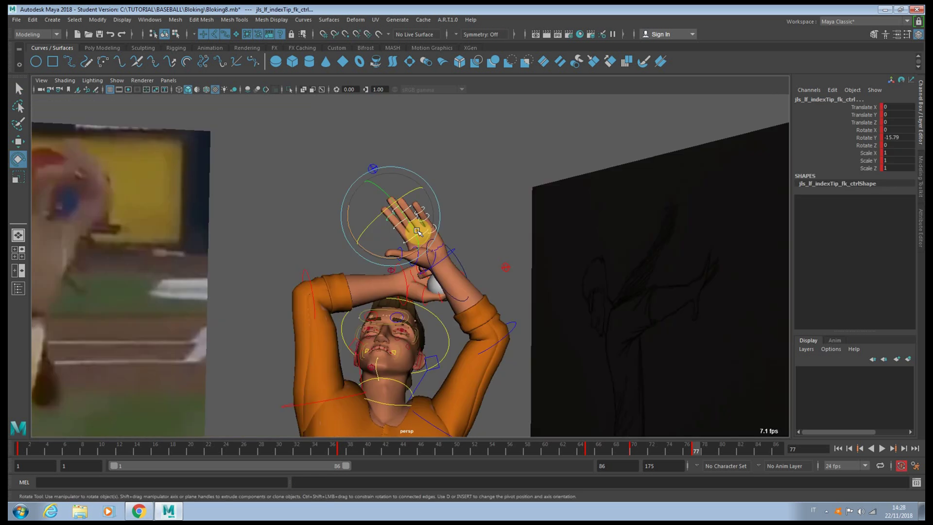
{"action": "left_click_drag", "start_coordinate": [414, 227], "coordinate": [421, 247]}
{"action": "key", "text": "q"}
{"action": "left_click", "coordinate": [401, 250]}
{"action": "left_click", "coordinate": [398, 250], "text": "shift"}
{"action": "key", "text": "e"}
{"action": "left_click_drag", "start_coordinate": [370, 223], "coordinate": [379, 213]}
{"action": "key", "text": "q"}
{"action": "left_click", "coordinate": [434, 232]}
{"action": "key", "text": "e"}
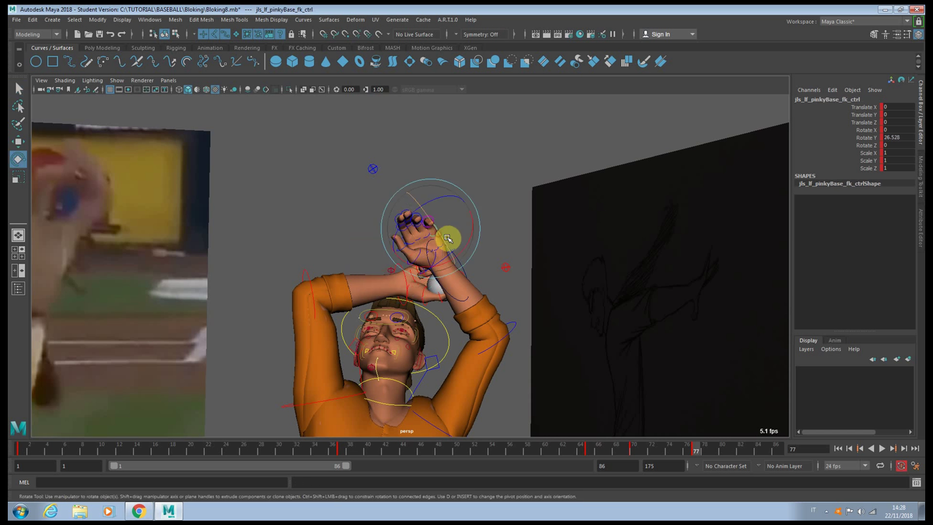
{"action": "left_click_drag", "start_coordinate": [465, 249], "coordinate": [444, 204]}
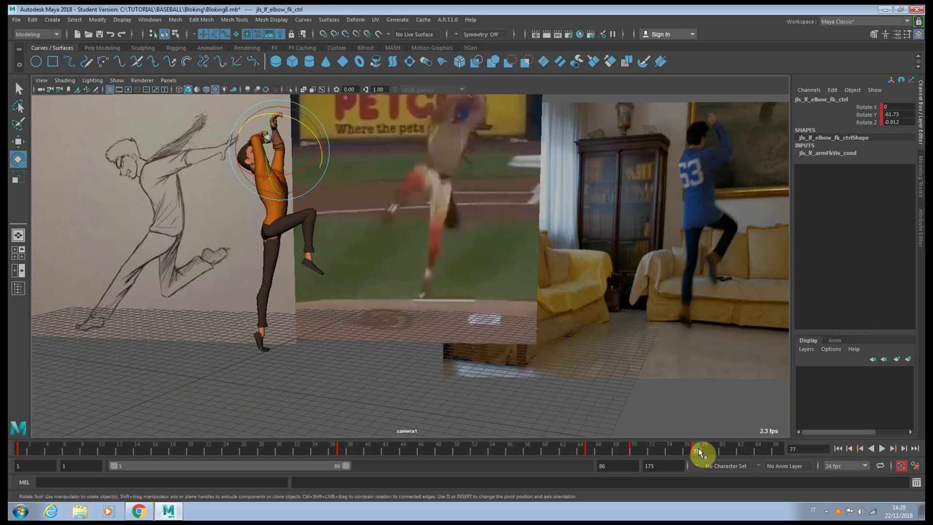
- Compare the pose with the neighbouring key and rotate the right foot IK control to about 25, 16, -26
{"action": "key", "text": "comma"}
{"action": "key", "text": "comma"}
{"action": "key", "text": "period"}
{"action": "key", "text": "period"}
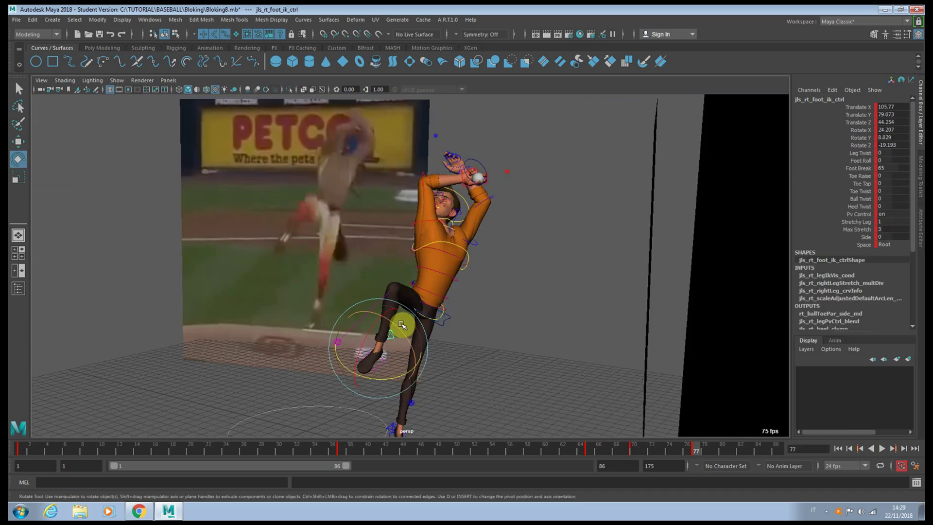
{"action": "left_click_drag", "start_coordinate": [396, 327], "coordinate": [389, 332]}
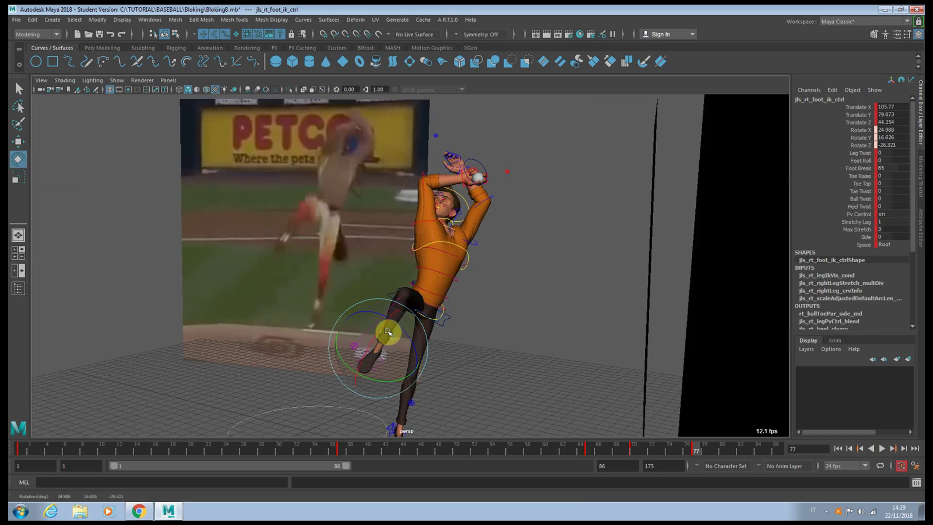
- Rotate the head control to about -55, 39, -5, refine the upper-body pose and key it at frame 77
{"action": "left_click_drag", "start_coordinate": [448, 250], "coordinate": [479, 218], "text": "alt"}
{"action": "left_click", "coordinate": [472, 258]}
{"action": "left_click_drag", "start_coordinate": [473, 258], "coordinate": [496, 208]}
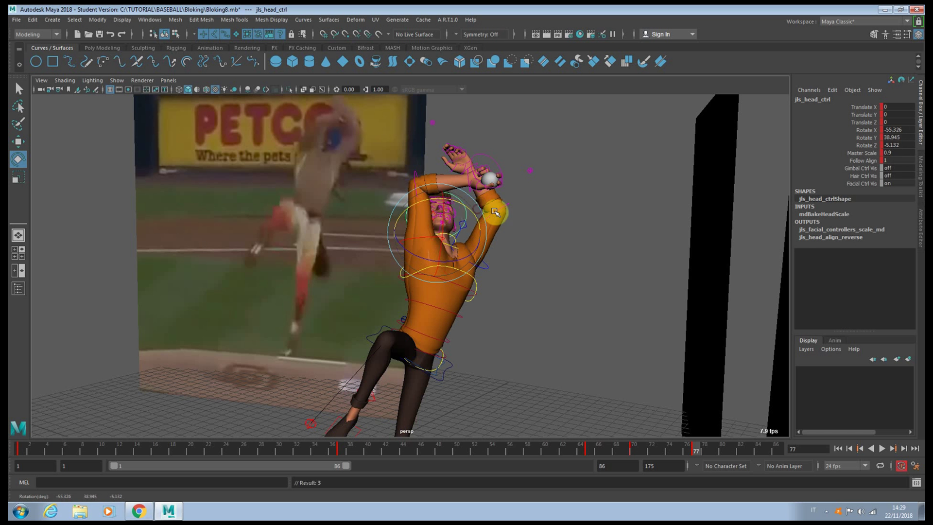
{"action": "left_click", "coordinate": [545, 221]}
{"action": "left_click", "coordinate": [419, 240]}
{"action": "mouse_move", "coordinate": [454, 245]}
{"action": "left_mouse_down"}
{"action": "mouse_move", "coordinate": [566, 242]}
{"action": "mouse_move", "coordinate": [425, 248]}
{"action": "mouse_move", "coordinate": [466, 229]}
{"action": "mouse_move", "coordinate": [512, 229]}
{"action": "mouse_move", "coordinate": [385, 234]}
{"action": "mouse_move", "coordinate": [435, 230]}
{"action": "mouse_move", "coordinate": [457, 245]}
{"action": "mouse_move", "coordinate": [417, 239]}
{"action": "left_mouse_up"}
{"action": "left_click", "coordinate": [447, 223]}
{"action": "key", "text": "s"}
{"action": "key", "text": "q"}
{"action": "left_click", "coordinate": [397, 236]}
{"action": "key", "text": "e"}
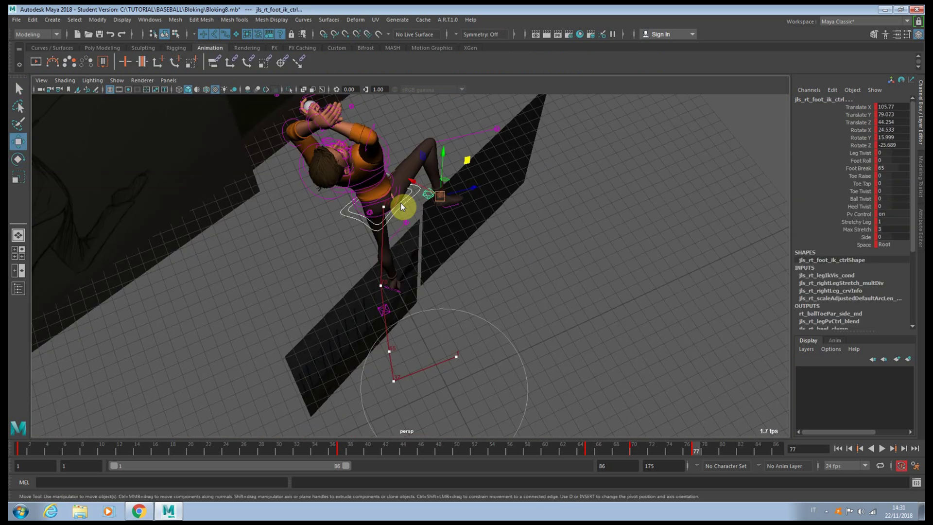
- Smooth the COG motion trail by moving the COG control to about -32 in Z at frame 65 and adjusting it at frame 70
{"action": "left_click_drag", "start_coordinate": [401, 203], "coordinate": [454, 189]}
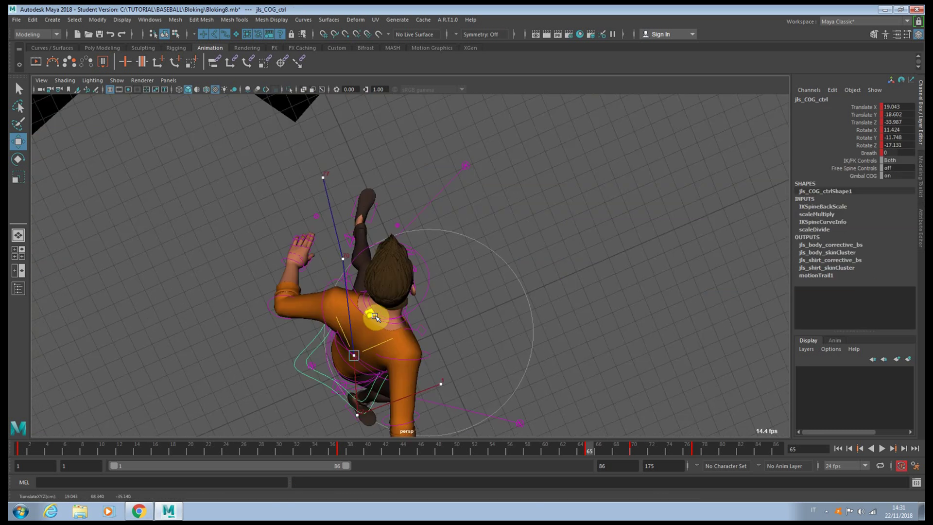
{"action": "left_click_drag", "start_coordinate": [371, 317], "coordinate": [396, 343]}
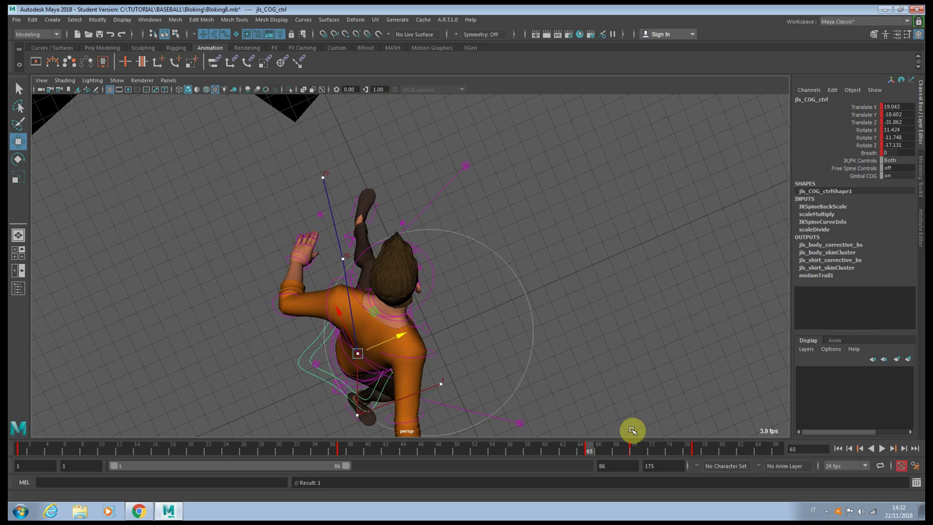
{"action": "left_click", "coordinate": [633, 449]}
{"action": "left_click_drag", "start_coordinate": [364, 250], "coordinate": [366, 252]}
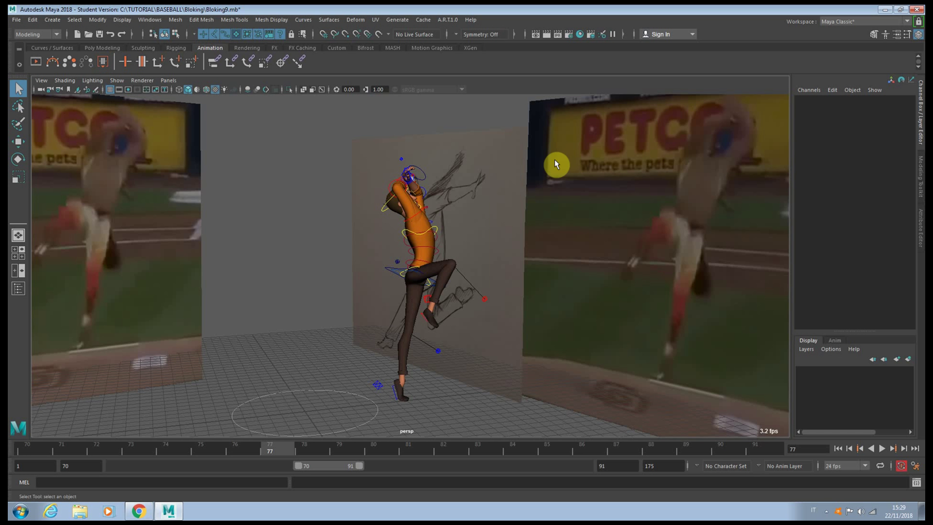
- Scrub from frame 78 to 90 to examine the pitching reference and select all the character's controls
{"action": "left_click", "coordinate": [300, 448]}
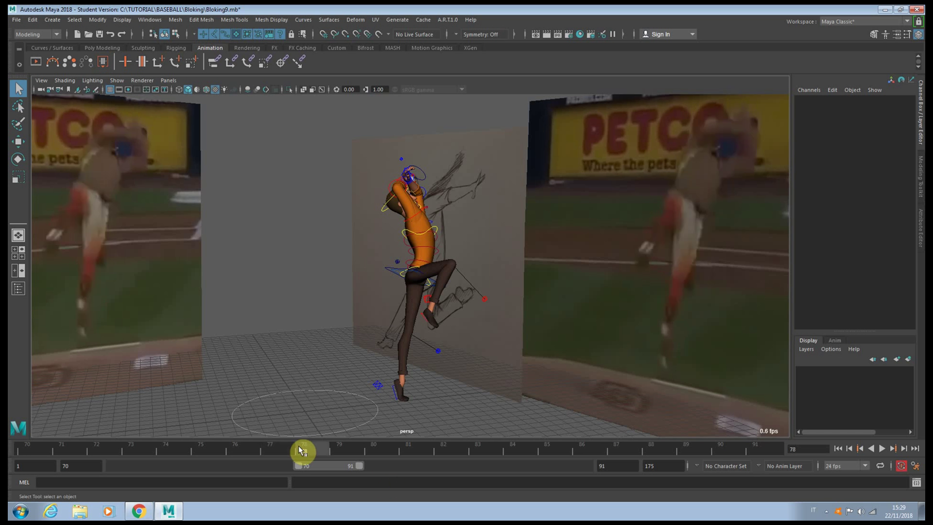
{"action": "left_click_drag", "start_coordinate": [317, 451], "coordinate": [720, 449]}
{"action": "left_click_drag", "start_coordinate": [680, 413], "coordinate": [246, 187]}
{"action": "left_click", "coordinate": [246, 188]}
{"action": "middle_click_drag", "start_coordinate": [296, 197], "coordinate": [351, 221], "text": "alt"}
{"action": "left_click_drag", "start_coordinate": [325, 201], "coordinate": [560, 345]}
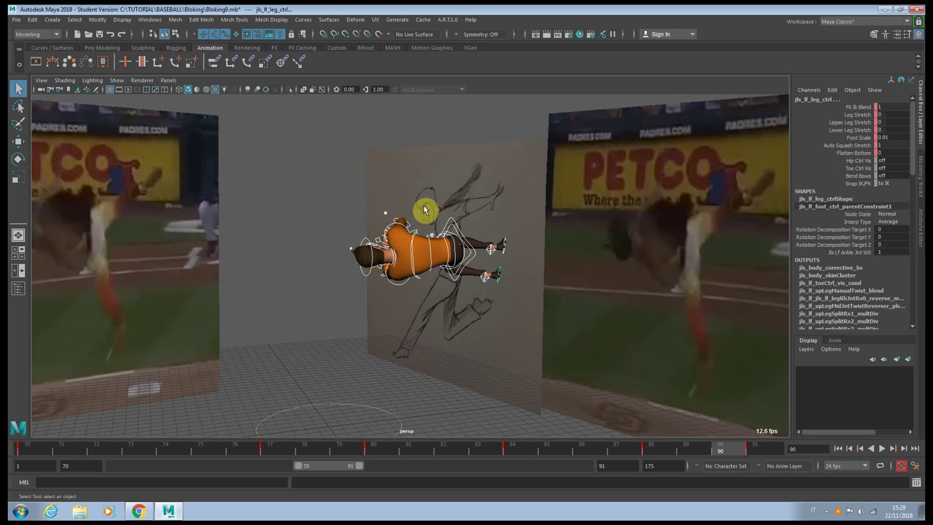
- Scrub between frames 80 and 91 to examine the keyed body poses and in-between rotations against the reference footage
{"action": "left_click", "coordinate": [767, 452]}
{"action": "left_click_drag", "start_coordinate": [764, 452], "coordinate": [511, 452]}
{"action": "left_click", "coordinate": [653, 452]}
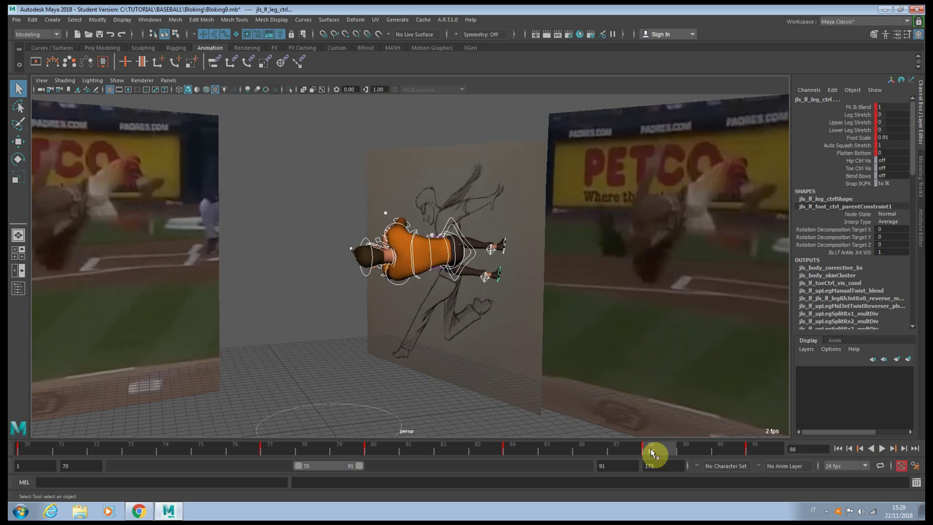
{"action": "left_click_drag", "start_coordinate": [379, 453], "coordinate": [479, 447]}
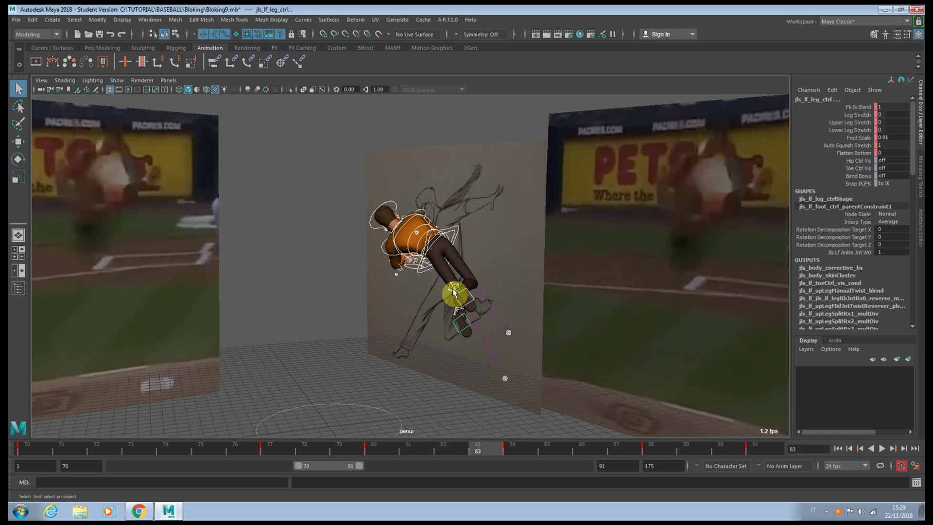
{"action": "left_click", "coordinate": [514, 448]}
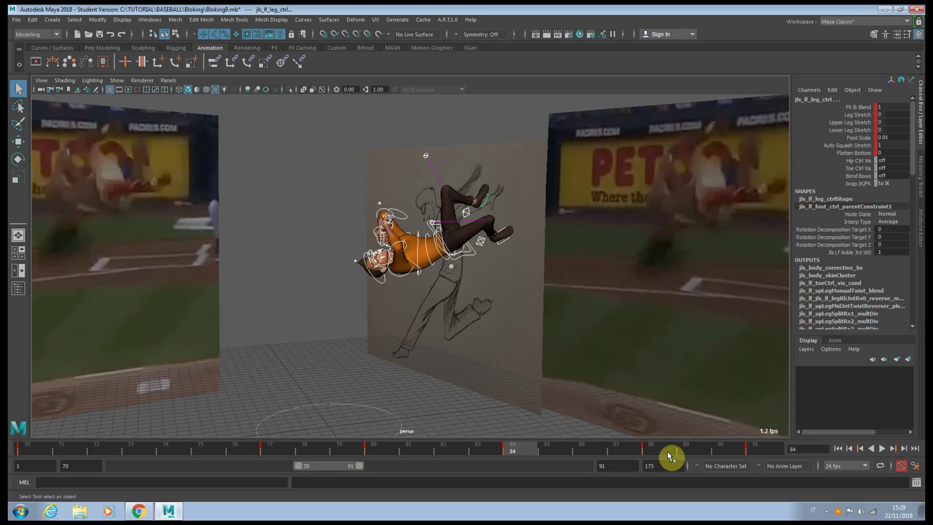
{"action": "left_click_drag", "start_coordinate": [652, 447], "coordinate": [753, 453]}
{"action": "left_click", "coordinate": [755, 455]}
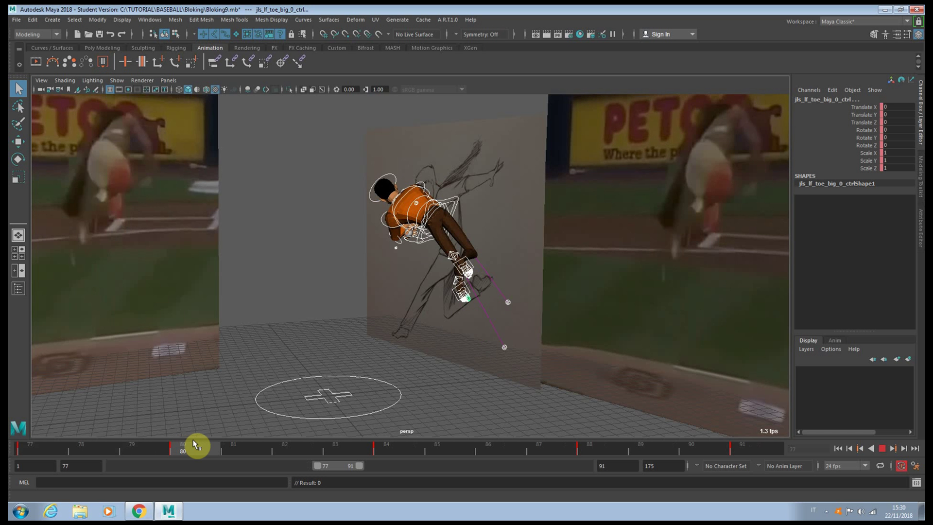
{"action": "left_click_drag", "start_coordinate": [221, 442], "coordinate": [352, 450]}
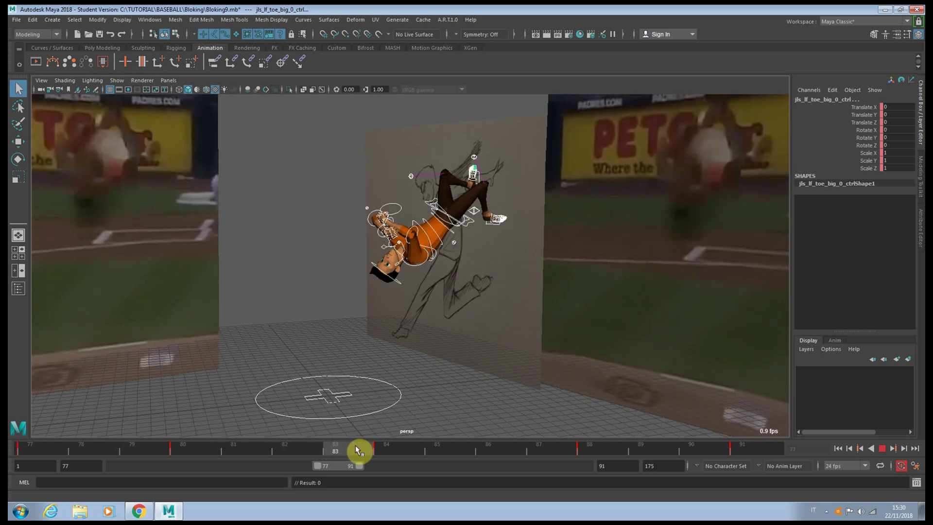
- Select the character's COG control and go to the key pose at frame 80
{"action": "left_click", "coordinate": [420, 256]}
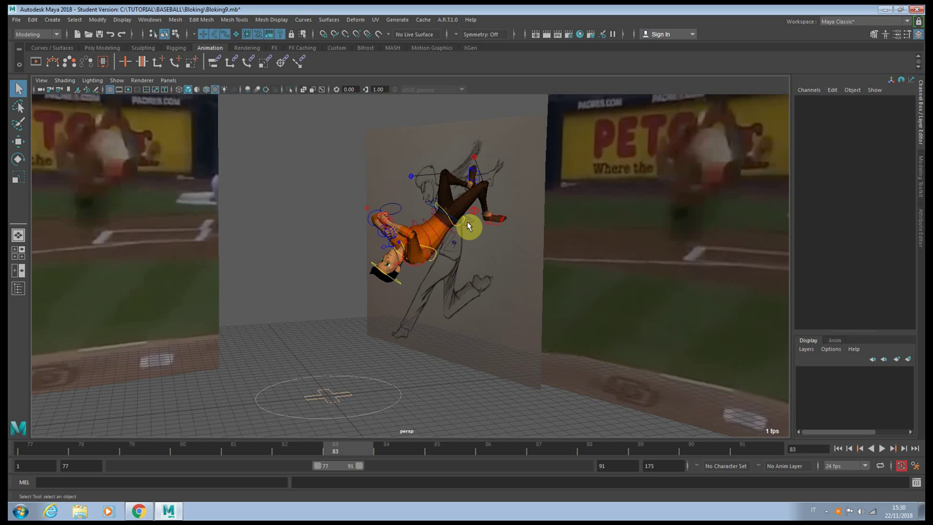
{"action": "left_click", "coordinate": [467, 222]}
{"action": "left_click_drag", "start_coordinate": [385, 451], "coordinate": [176, 448]}
{"action": "middle_click_drag", "start_coordinate": [416, 254], "coordinate": [412, 288], "text": "alt"}
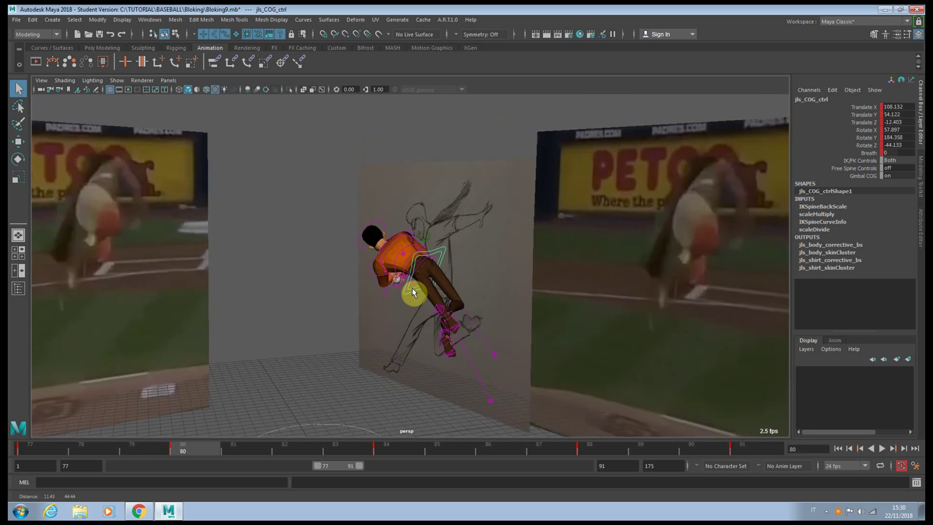
- Try to correct the body's orientation at frame 80 by rotating the COG gimbal control
{"action": "scroll", "coordinate": [348, 356], "scroll_direction": "up", "scroll_amount": 3}
{"action": "left_click", "coordinate": [414, 314]}
{"action": "left_click", "coordinate": [413, 305]}
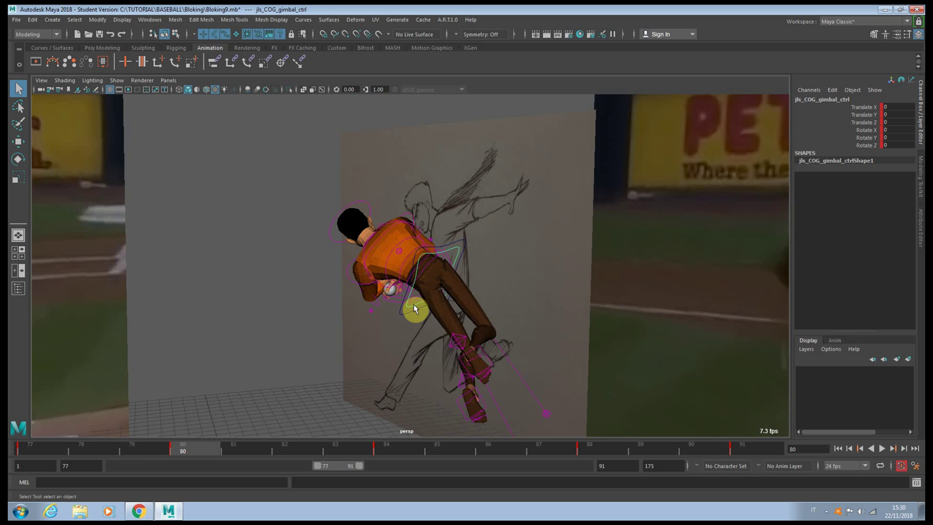
{"action": "scroll", "coordinate": [414, 305], "scroll_direction": "down", "scroll_amount": 3}
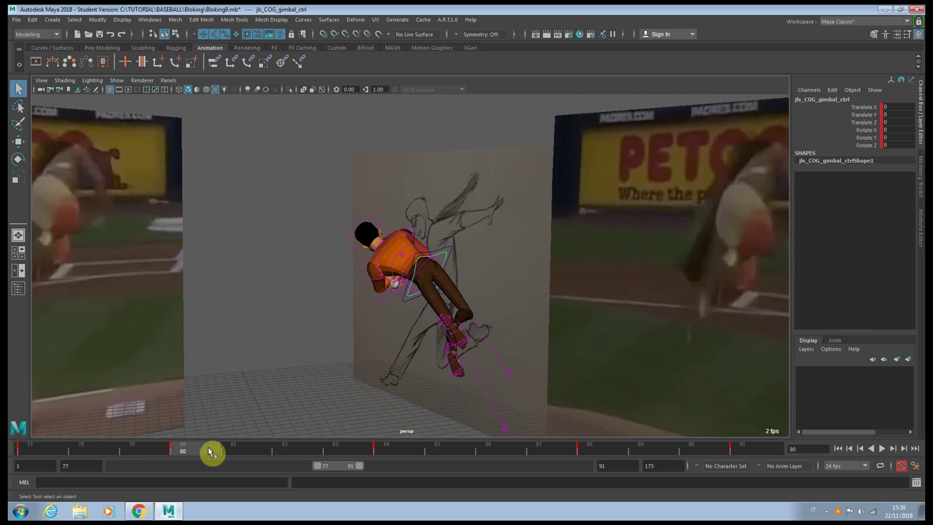
{"action": "scroll", "coordinate": [442, 257], "scroll_direction": "up", "scroll_amount": 3}
{"action": "key", "text": "e"}
{"action": "left_click", "coordinate": [457, 245]}
{"action": "left_click", "coordinate": [457, 243]}
{"action": "left_click_drag", "start_coordinate": [474, 285], "coordinate": [450, 302]}
{"action": "key", "text": "ctrl+z"}
{"action": "key", "text": "ctrl+z"}
{"action": "left_click", "coordinate": [485, 236]}
{"action": "scroll", "coordinate": [472, 255], "scroll_direction": "up", "scroll_amount": 2}
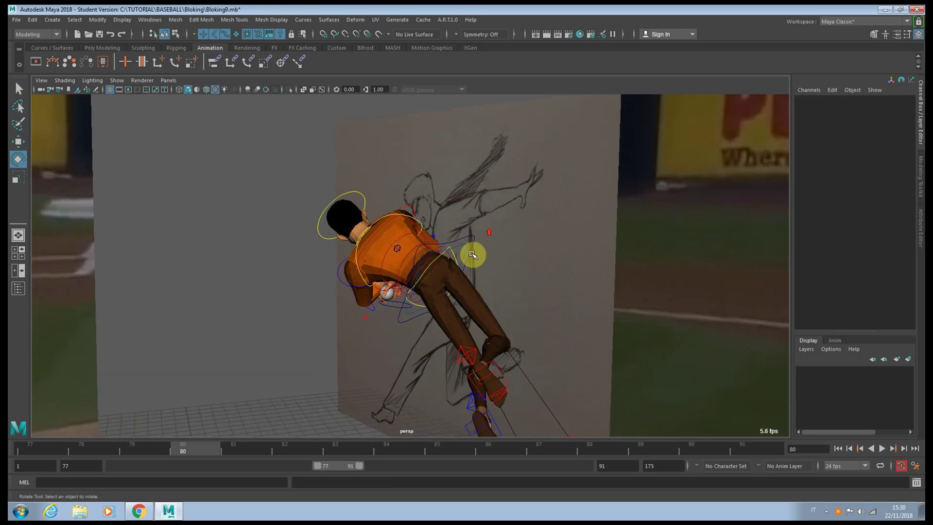
{"action": "left_click", "coordinate": [469, 247]}
{"action": "scroll", "coordinate": [452, 252], "scroll_direction": "down", "scroll_amount": 1}
{"action": "left_click_drag", "start_coordinate": [407, 273], "coordinate": [498, 233]}
{"action": "scroll", "coordinate": [476, 249], "scroll_direction": "down", "scroll_amount": 2}
{"action": "key", "text": "ctrl+z"}
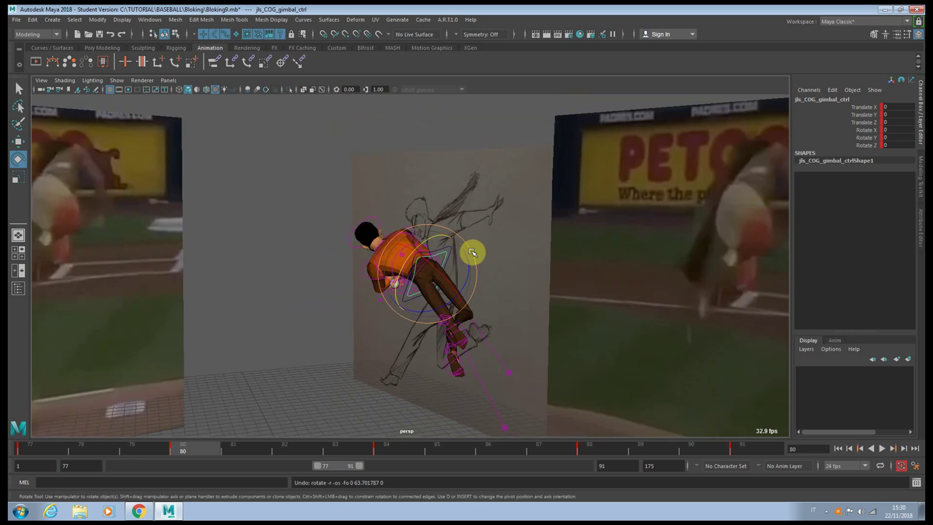
{"action": "left_click", "coordinate": [311, 219]}
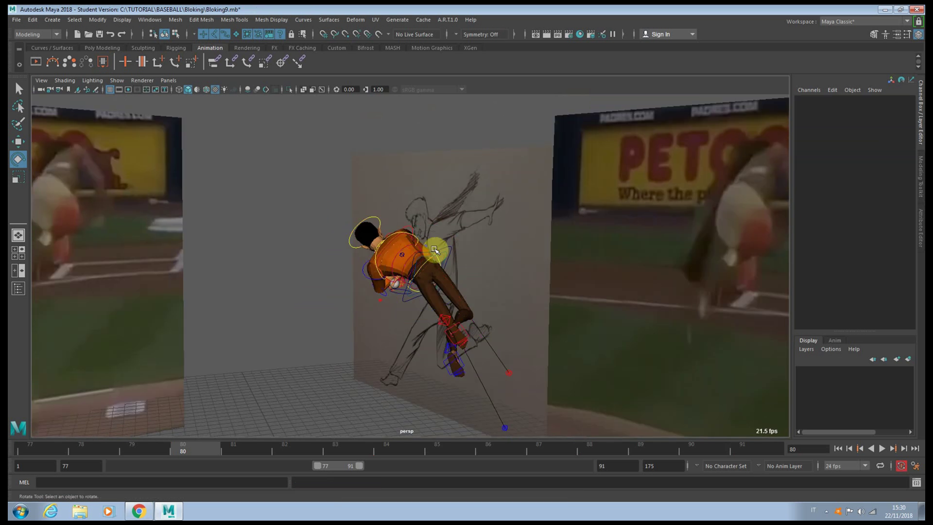
- Delete the COG control's Rotate X, Y and Z keys from frame 80 through 91 in the Graph Editor
{"action": "left_click", "coordinate": [452, 249]}
{"action": "left_click", "coordinate": [150, 20]}
{"action": "mouse_move", "coordinate": [175, 74]}
{"action": "left_click", "coordinate": [309, 82]}
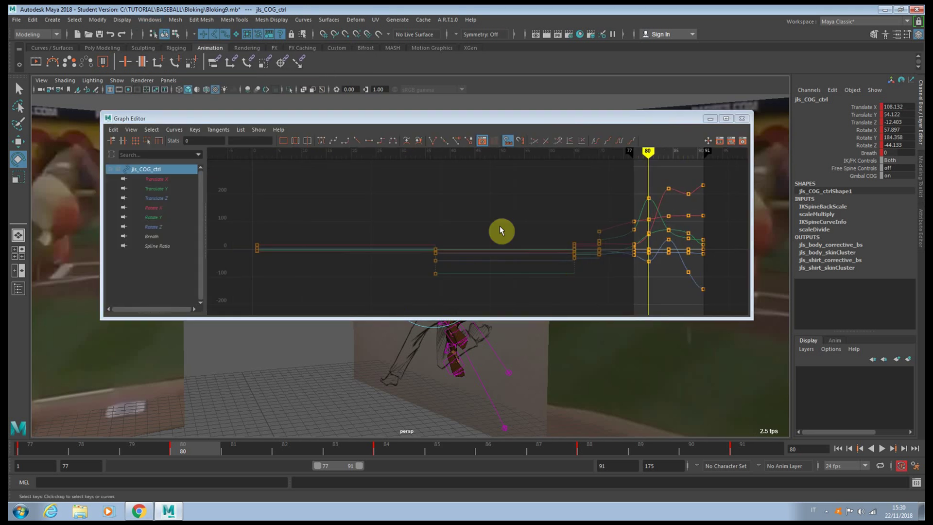
{"action": "left_click_drag", "start_coordinate": [175, 208], "coordinate": [162, 227]}
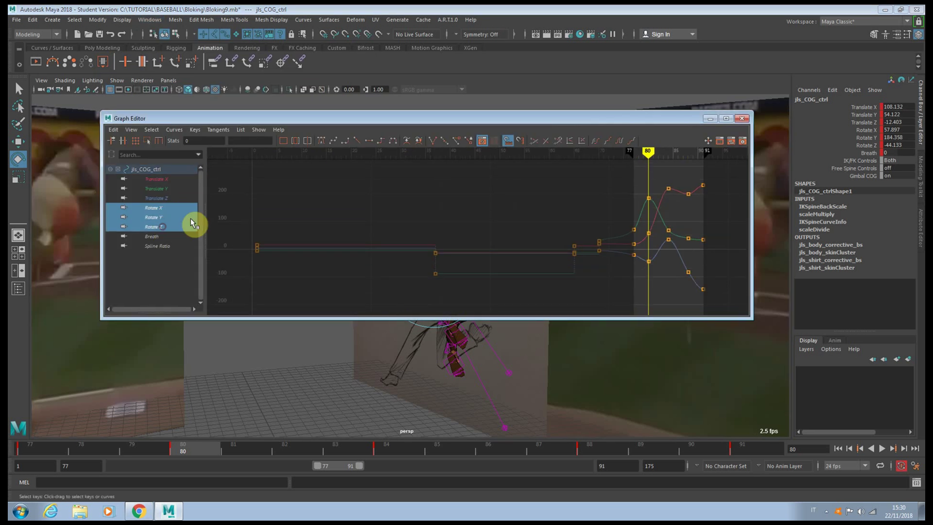
{"action": "middle_click_drag", "start_coordinate": [718, 237], "coordinate": [623, 190], "text": "alt"}
{"action": "left_click_drag", "start_coordinate": [567, 291], "coordinate": [519, 305]}
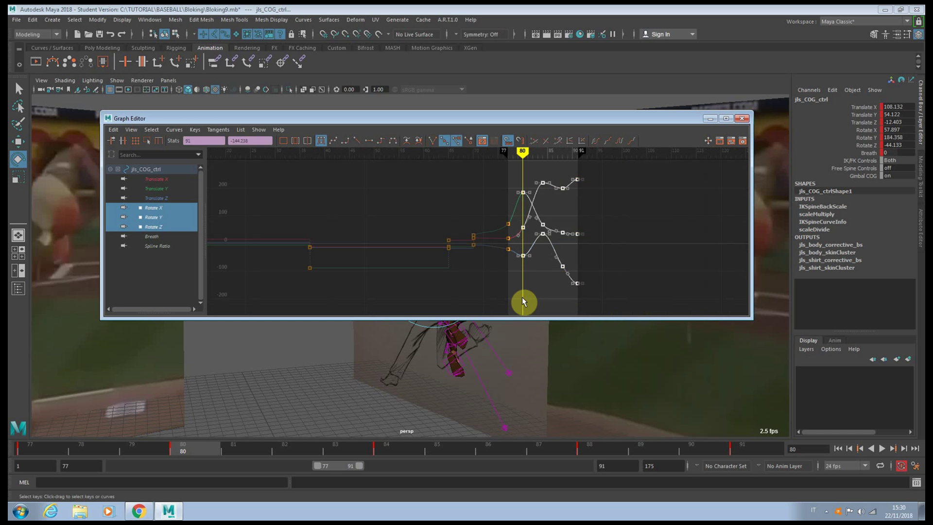
{"action": "key", "text": "Delete"}
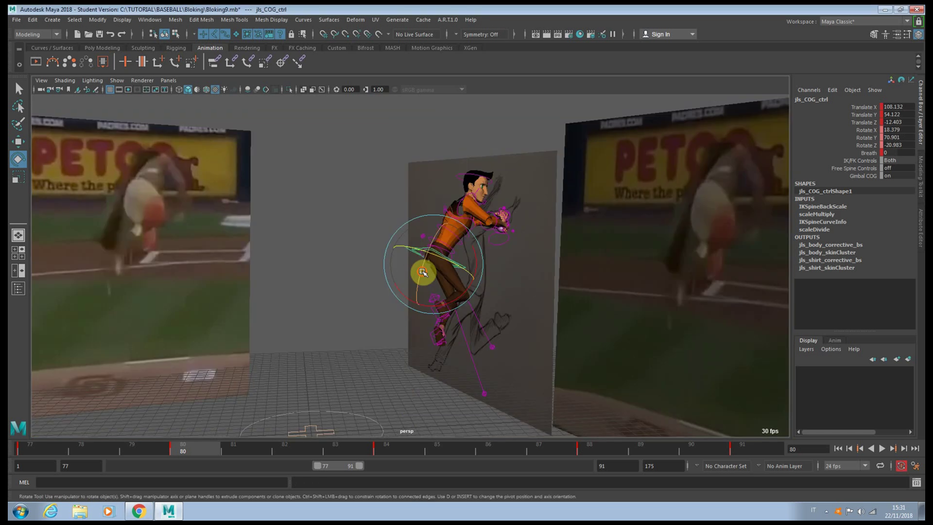
- Rotate the COG control at frame 80 to turn the torso toward the throw and key the pose
{"action": "left_click_drag", "start_coordinate": [423, 271], "coordinate": [468, 292]}
{"action": "left_click", "coordinate": [454, 257]}
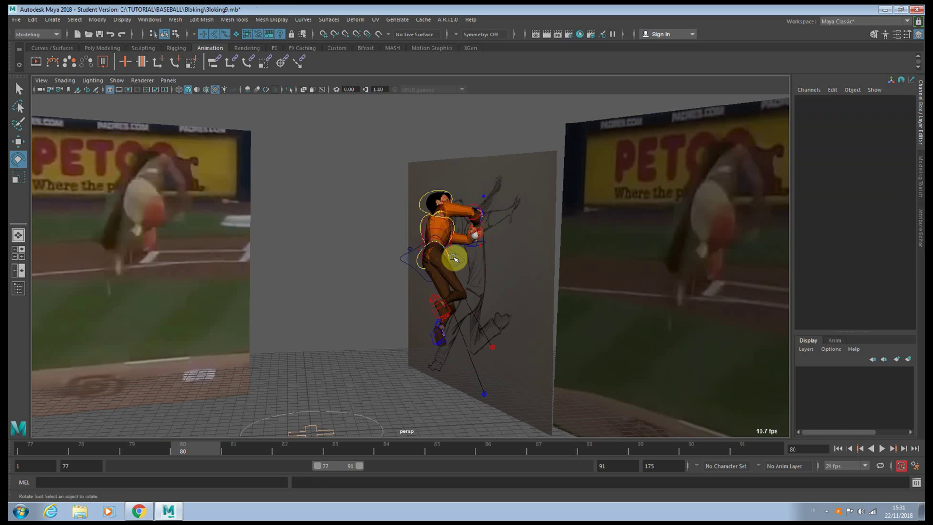
{"action": "left_click_drag", "start_coordinate": [458, 235], "coordinate": [473, 249]}
{"action": "key", "text": "s"}
- Delete the selected control's keys in the frame range 84 to 91
{"action": "left_click_drag", "start_coordinate": [405, 448], "coordinate": [733, 450], "text": "shift"}
{"action": "right_click", "coordinate": [725, 450]}
{"action": "left_click", "coordinate": [746, 329]}
- Rotate the COG control at frame 80 to about 6.07 in X, 88.10 in Y and -58.69 in Z
{"action": "left_click", "coordinate": [367, 298]}
{"action": "left_click", "coordinate": [477, 305]}
{"action": "left_click", "coordinate": [208, 450]}
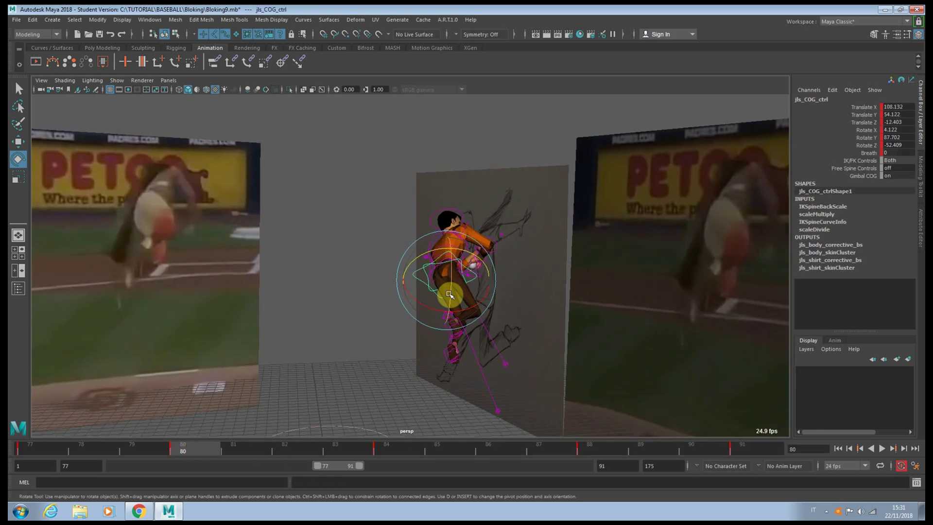
{"action": "left_click_drag", "start_coordinate": [452, 288], "coordinate": [463, 313]}
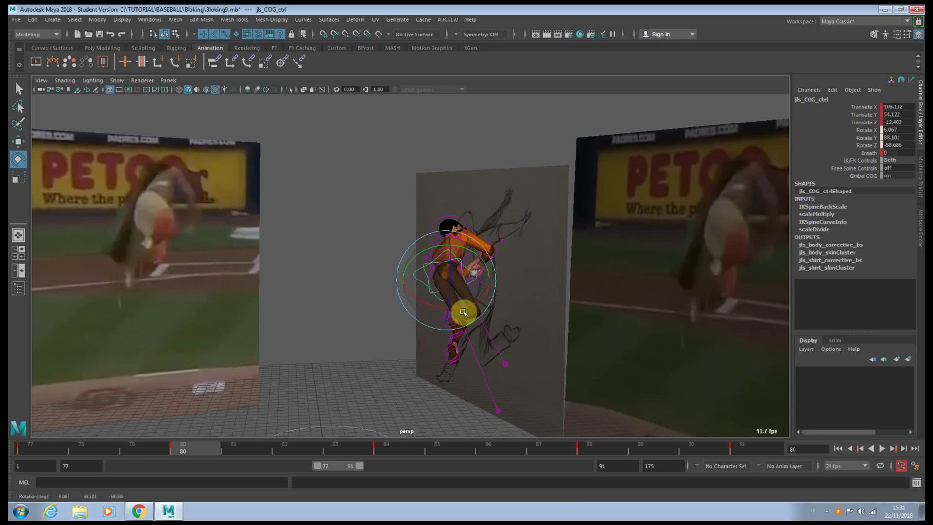
- Rotate the COG control at frame 84 to about -39.9 in X
{"action": "left_click", "coordinate": [389, 450]}
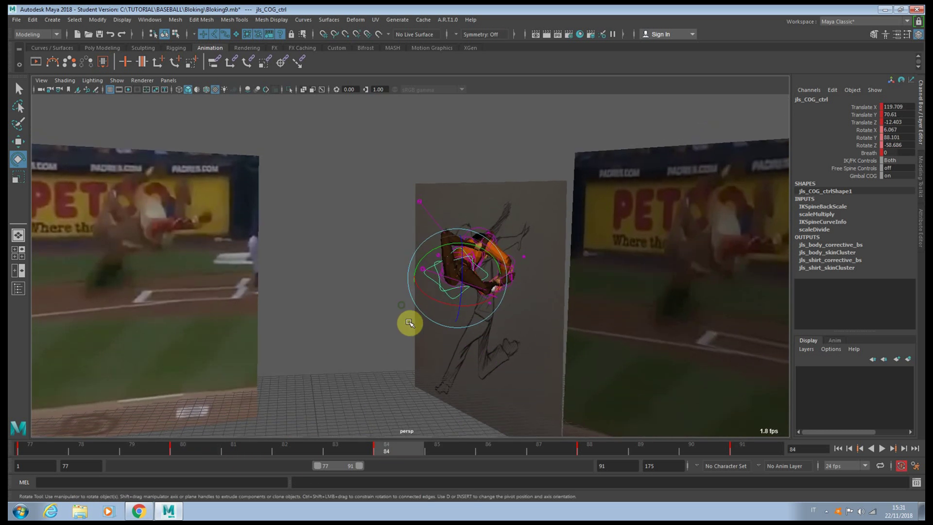
{"action": "left_click_drag", "start_coordinate": [202, 454], "coordinate": [378, 457]}
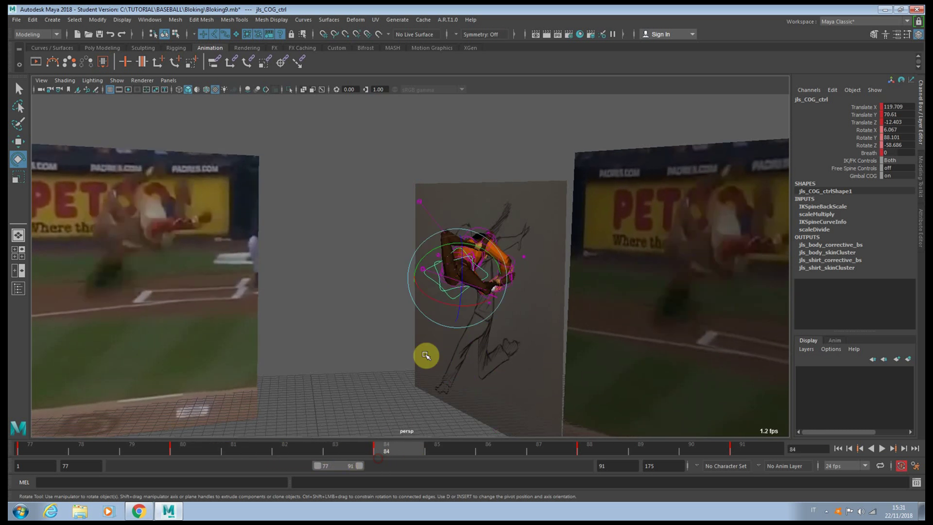
{"action": "middle_click_drag", "start_coordinate": [478, 312], "coordinate": [477, 319], "text": "alt"}
{"action": "left_click_drag", "start_coordinate": [475, 314], "coordinate": [499, 308]}
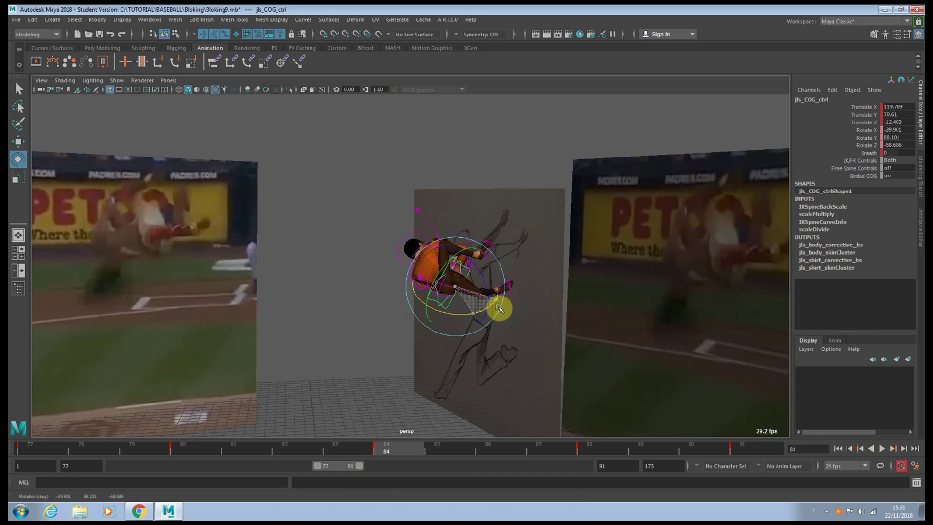
- Rotate the COG gimbal control at frame 84 to about 225 in Y
{"action": "key", "text": "q"}
{"action": "left_click", "coordinate": [407, 335]}
{"action": "left_click", "coordinate": [444, 304]}
{"action": "key", "text": "e"}
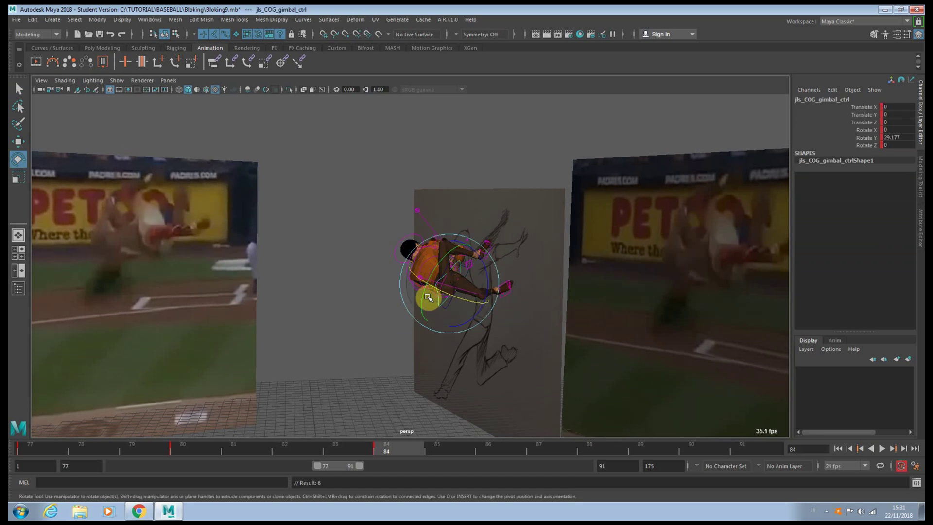
{"action": "left_click_drag", "start_coordinate": [430, 283], "coordinate": [444, 245]}
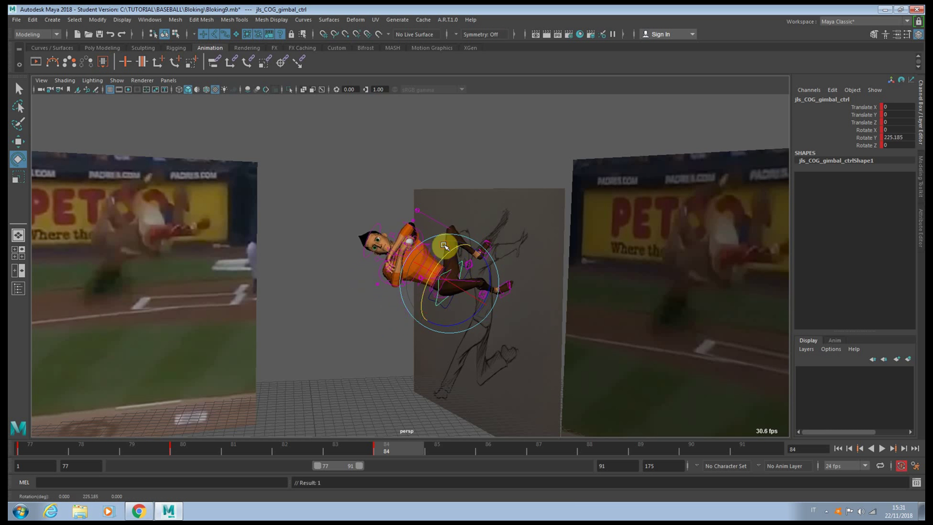
- Rotate the main COG control at frame 84 to tilt the body toward the reference pose
{"action": "key", "text": "q"}
{"action": "left_click", "coordinate": [448, 305]}
{"action": "left_click_drag", "start_coordinate": [460, 307], "coordinate": [439, 305], "text": "alt"}
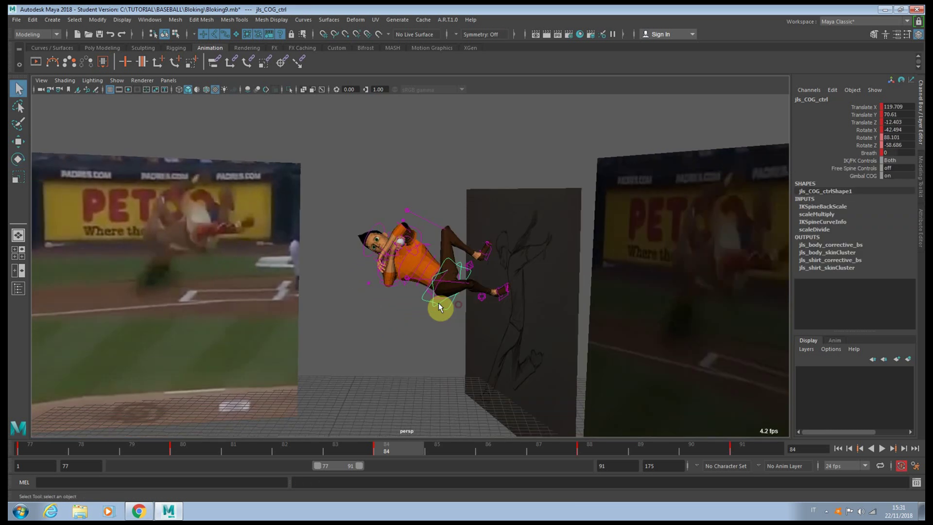
{"action": "scroll", "coordinate": [440, 305], "scroll_direction": "up", "scroll_amount": 1}
{"action": "key", "text": "e"}
{"action": "left_click_drag", "start_coordinate": [474, 274], "coordinate": [449, 309]}
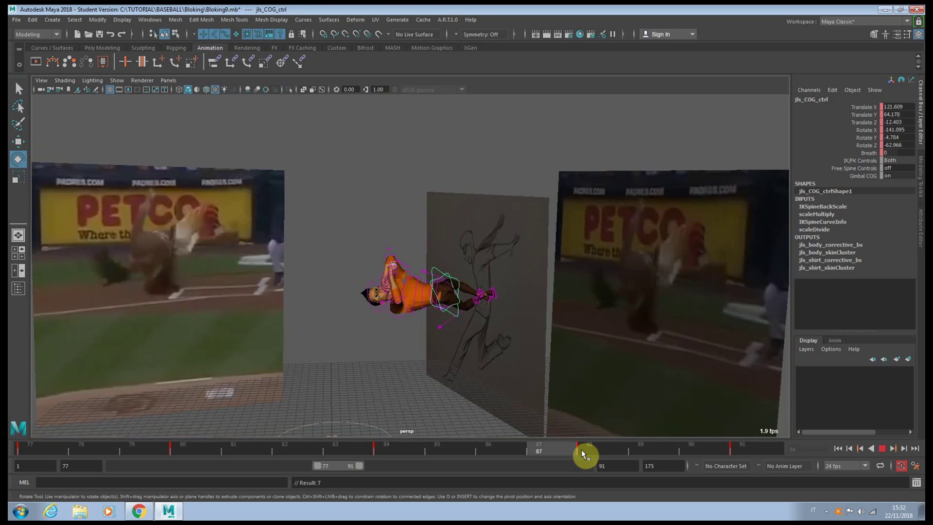
- Rotate the COG gimbal control at frame 88 to about 371 in Y
{"action": "left_click", "coordinate": [582, 451]}
{"action": "scroll", "coordinate": [388, 379], "scroll_direction": "up", "scroll_amount": 2}
{"action": "left_click", "coordinate": [389, 376]}
{"action": "left_click", "coordinate": [465, 297]}
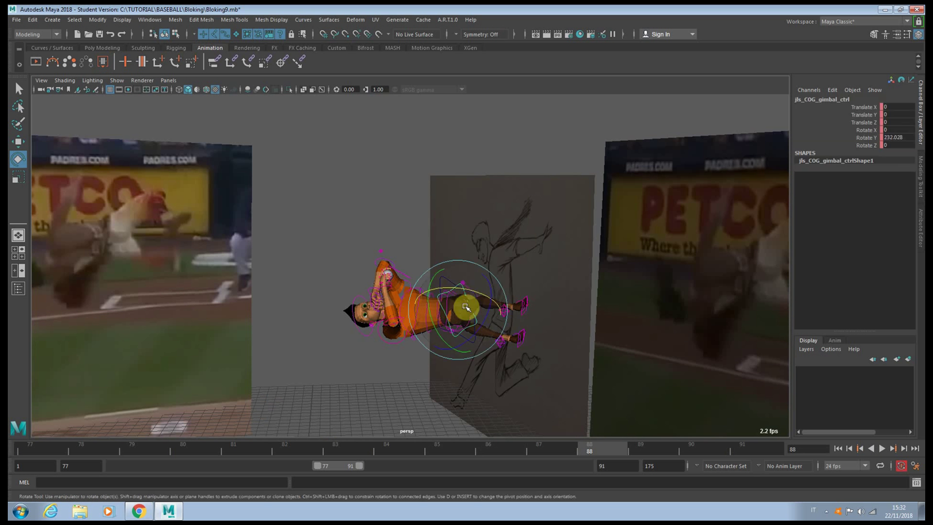
{"action": "left_click_drag", "start_coordinate": [442, 344], "coordinate": [447, 315]}
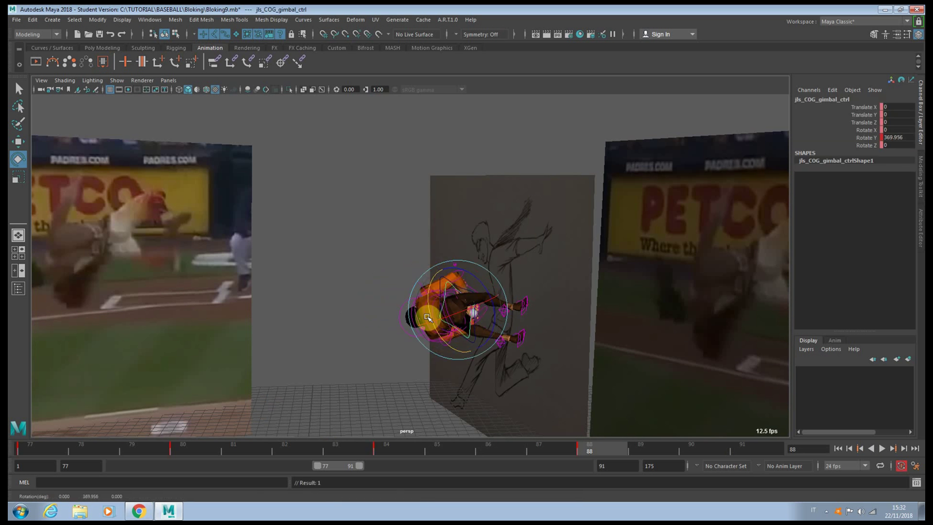
{"action": "key", "text": "q"}
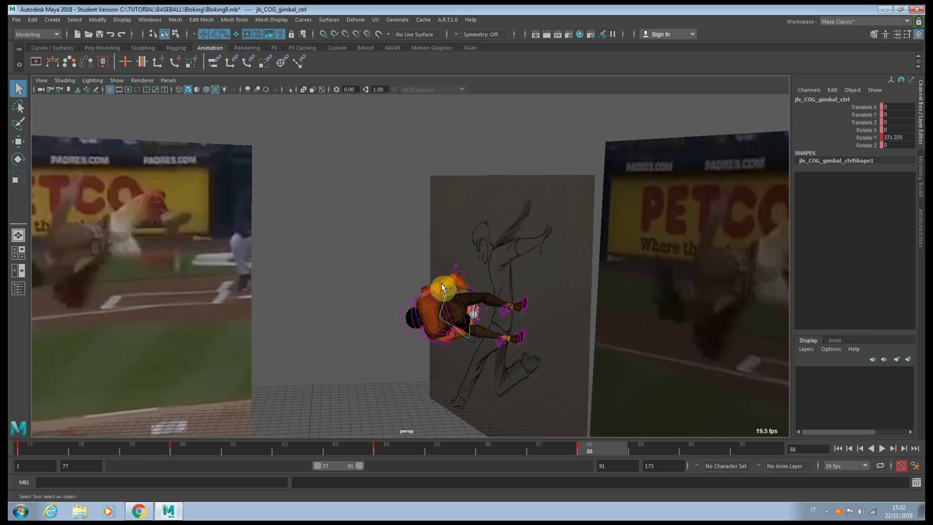
- Rotate the main COG control at frame 88 to reorient the inverted body
{"action": "left_click", "coordinate": [441, 279]}
{"action": "middle_click_drag", "start_coordinate": [445, 299], "coordinate": [445, 289], "text": "alt"}
{"action": "scroll", "coordinate": [446, 290], "scroll_direction": "down", "scroll_amount": 2}
{"action": "key", "text": "e"}
{"action": "left_click_drag", "start_coordinate": [461, 298], "coordinate": [475, 290]}
{"action": "left_click_drag", "start_coordinate": [473, 253], "coordinate": [473, 330]}
- Set the COG gimbal control's Rotate Y to 360 at frame 91
{"action": "left_click", "coordinate": [734, 448]}
{"action": "left_click", "coordinate": [372, 325]}
{"action": "left_click_drag", "start_coordinate": [373, 325], "coordinate": [437, 305], "text": "alt"}
{"action": "left_click", "coordinate": [439, 339]}
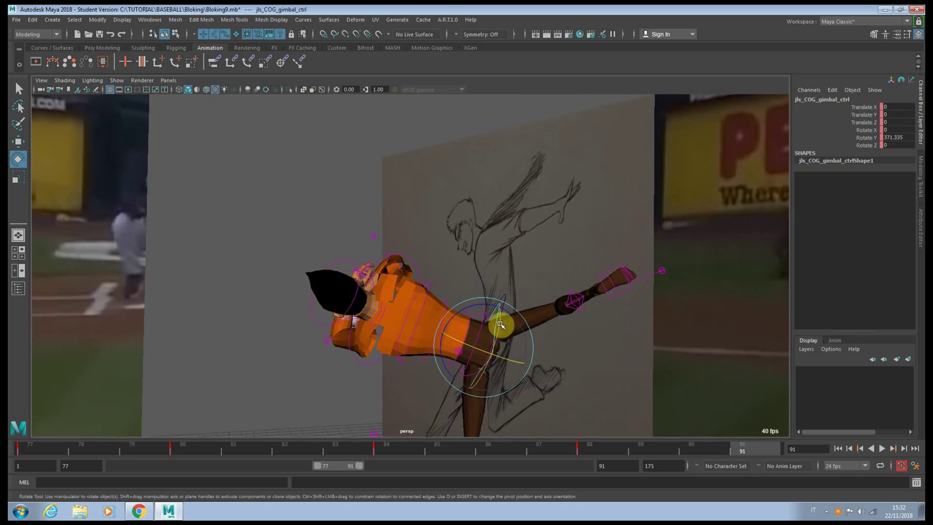
{"action": "left_click_drag", "start_coordinate": [496, 325], "coordinate": [464, 326], "text": "alt"}
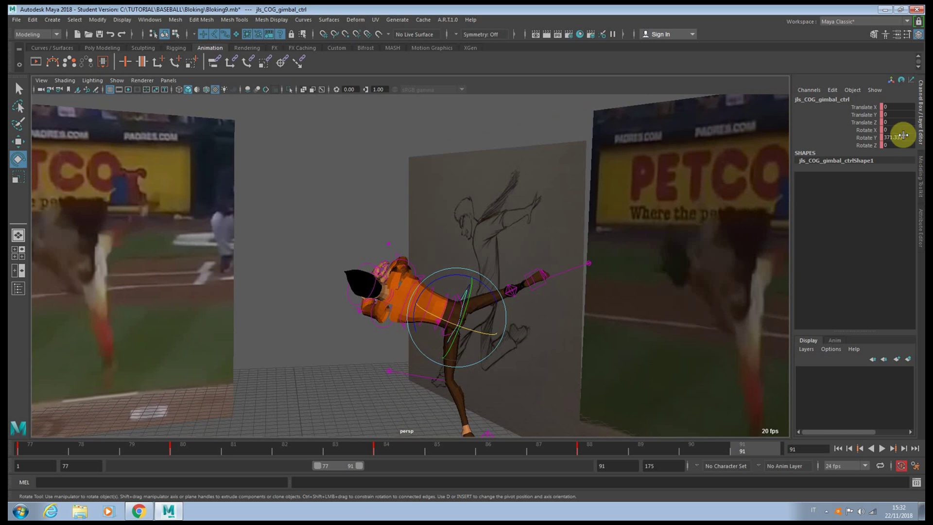
{"action": "key", "text": "Return"}
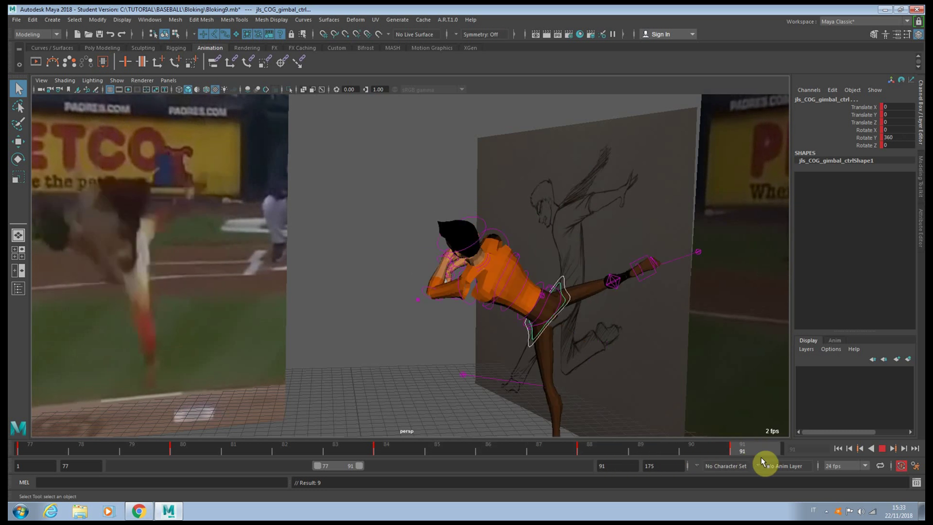
- Switch the viewport to untextured shading and scrub frames 84 to 91 to examine the body's rotation
{"action": "scroll", "coordinate": [485, 343], "scroll_direction": "down", "scroll_amount": 2}
{"action": "scroll", "coordinate": [466, 347], "scroll_direction": "up", "scroll_amount": 1}
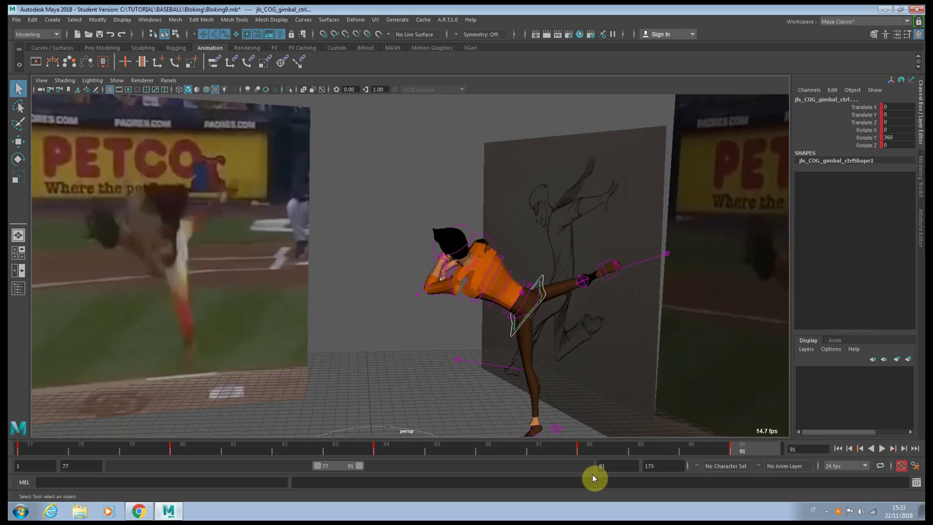
{"action": "left_click_drag", "start_coordinate": [386, 449], "coordinate": [518, 452]}
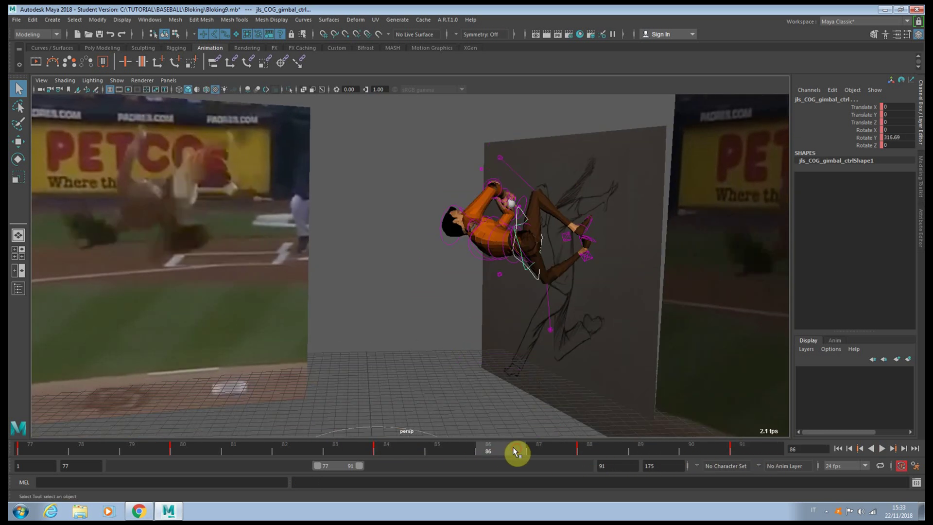
{"action": "key", "text": "4"}
{"action": "key", "text": "5"}
{"action": "left_click_drag", "start_coordinate": [428, 451], "coordinate": [804, 466]}
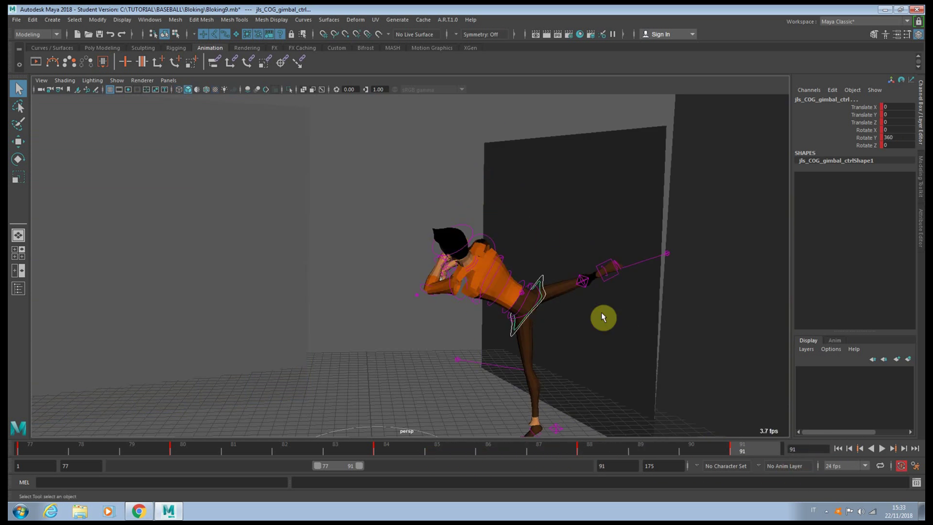
- Reshape the COG gimbal's Rotate Y curve by moving the frame 88 key up and adjusting a neighbouring key
{"action": "left_click_drag", "start_coordinate": [471, 179], "coordinate": [497, 197]}
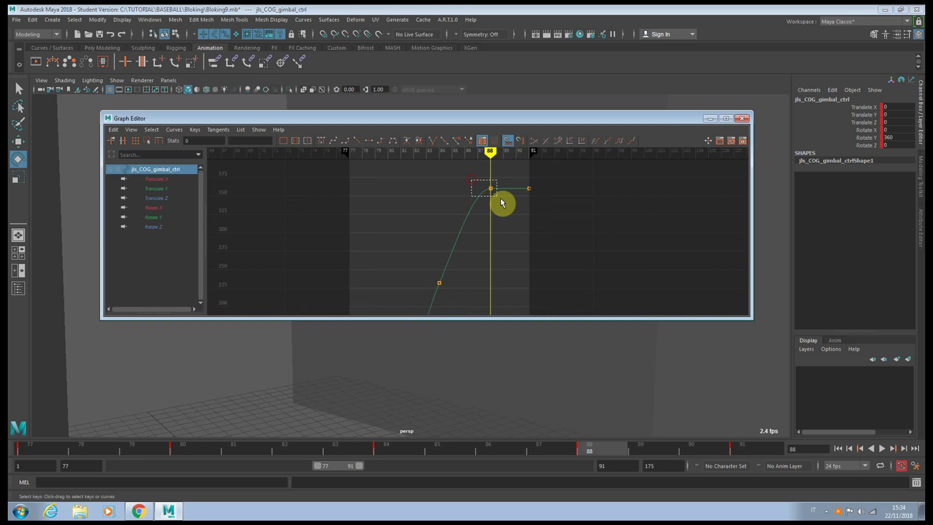
{"action": "key", "text": "w"}
{"action": "middle_click_drag", "start_coordinate": [492, 196], "coordinate": [488, 162]}
{"action": "left_click_drag", "start_coordinate": [425, 195], "coordinate": [424, 204]}
{"action": "mouse_move", "coordinate": [446, 251]}
{"action": "middle_mouse_down"}
{"action": "mouse_move", "coordinate": [447, 260]}
{"action": "mouse_move", "coordinate": [457, 225]}
{"action": "mouse_move", "coordinate": [456, 238]}
{"action": "middle_mouse_up"}
- Display the COG control's Rotate X, Y and Z curves in the Graph Editor
{"action": "scroll", "coordinate": [447, 248], "scroll_direction": "down", "scroll_amount": 3}
{"action": "scroll", "coordinate": [457, 224], "scroll_direction": "up", "scroll_amount": 2}
{"action": "left_click", "coordinate": [168, 225]}
{"action": "left_click", "coordinate": [156, 208]}
{"action": "key", "text": "f"}
{"action": "left_click_drag", "start_coordinate": [389, 118], "coordinate": [437, 349]}
{"action": "left_click", "coordinate": [589, 178]}
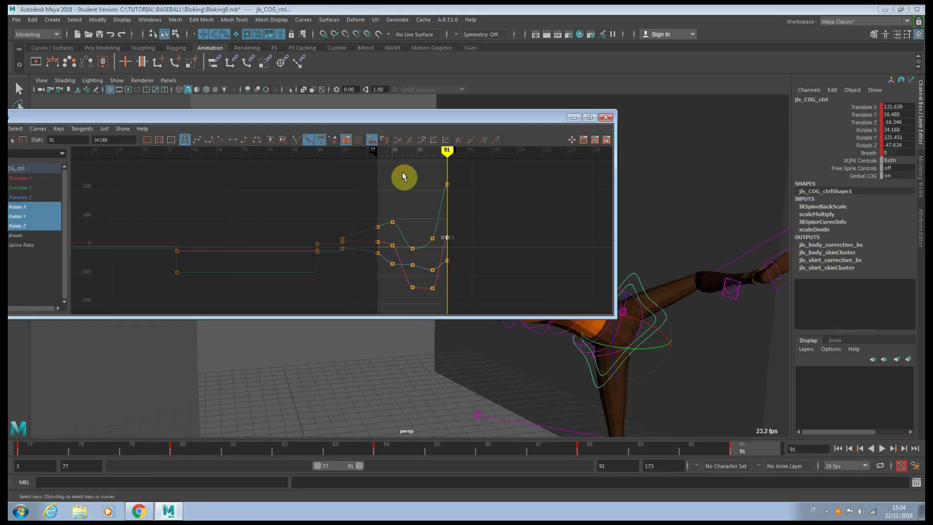
- Delete the COG control's Rotate X, Y and Z keys at frames 84 and 88
{"action": "left_click_drag", "start_coordinate": [445, 241], "coordinate": [436, 255]}
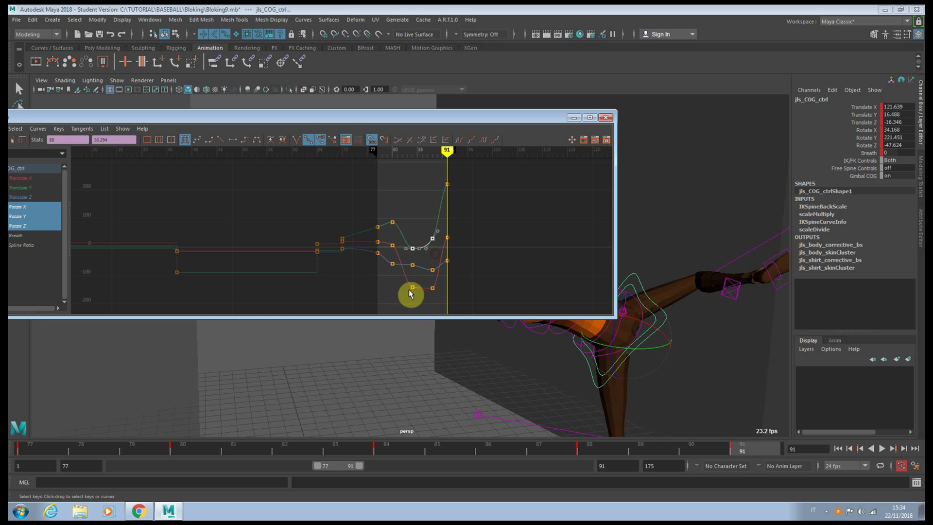
{"action": "mouse_move", "coordinate": [442, 296]}
{"action": "left_mouse_down"}
{"action": "mouse_move", "coordinate": [408, 282]}
{"action": "mouse_move", "coordinate": [446, 299]}
{"action": "left_mouse_up"}
{"action": "left_click", "coordinate": [488, 260]}
{"action": "left_click_drag", "start_coordinate": [406, 225], "coordinate": [437, 261]}
{"action": "key", "text": "Delete"}
{"action": "left_click_drag", "start_coordinate": [444, 298], "coordinate": [444, 298]}
{"action": "key", "text": "Delete"}
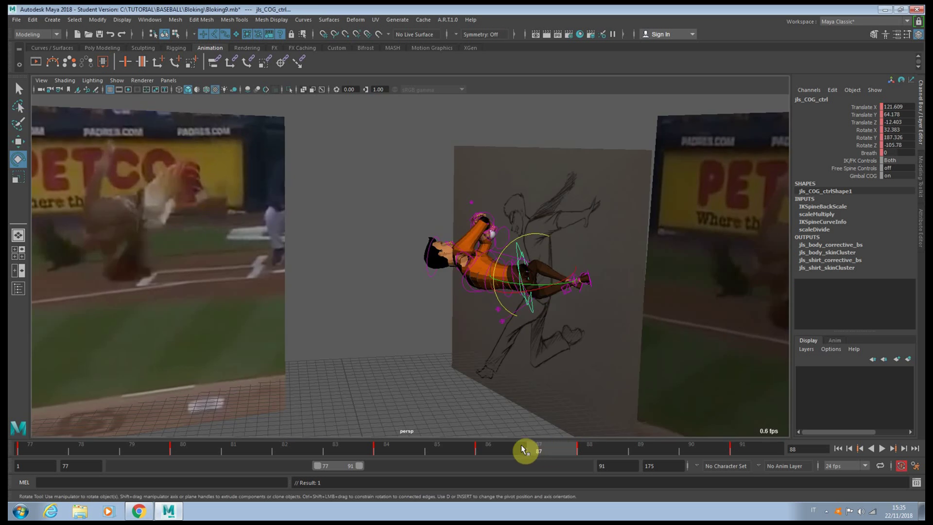
- Rotate the COG control at frame 88 to align the body with the reference, and check the following frames
{"action": "left_click_drag", "start_coordinate": [521, 445], "coordinate": [589, 447]}
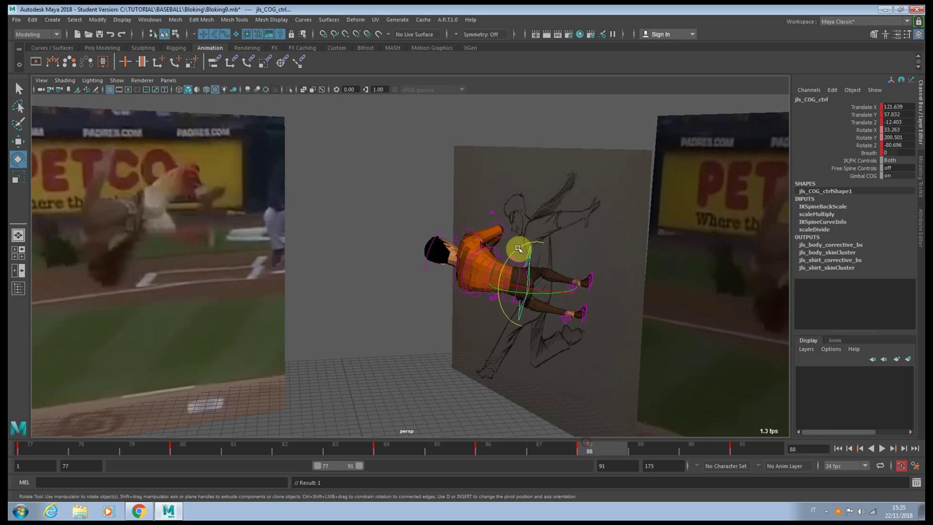
{"action": "left_click_drag", "start_coordinate": [512, 252], "coordinate": [503, 272]}
{"action": "left_click_drag", "start_coordinate": [614, 446], "coordinate": [660, 448]}
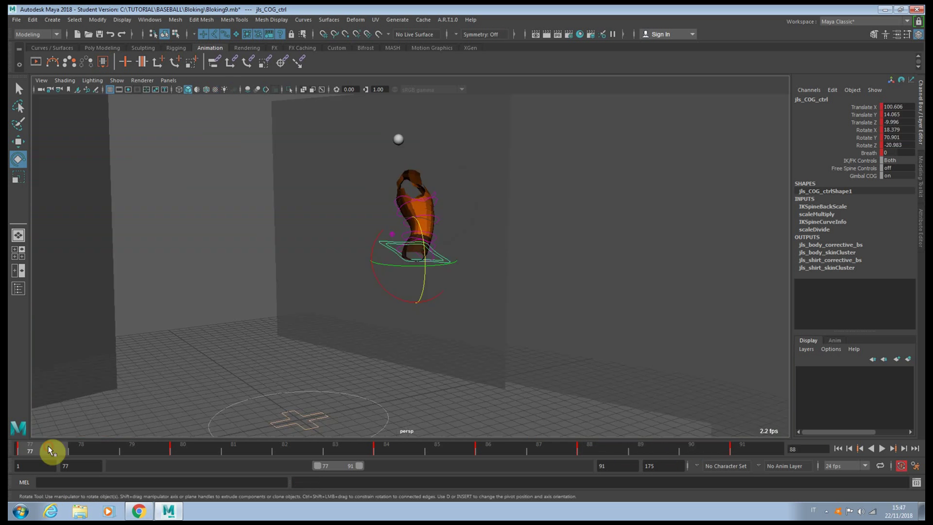
- Create a motion trail for the COG control and scrub the timeline to check its arc
{"action": "left_click_drag", "start_coordinate": [52, 450], "coordinate": [759, 437]}
{"action": "left_click_drag", "start_coordinate": [457, 356], "coordinate": [497, 369], "text": "alt"}
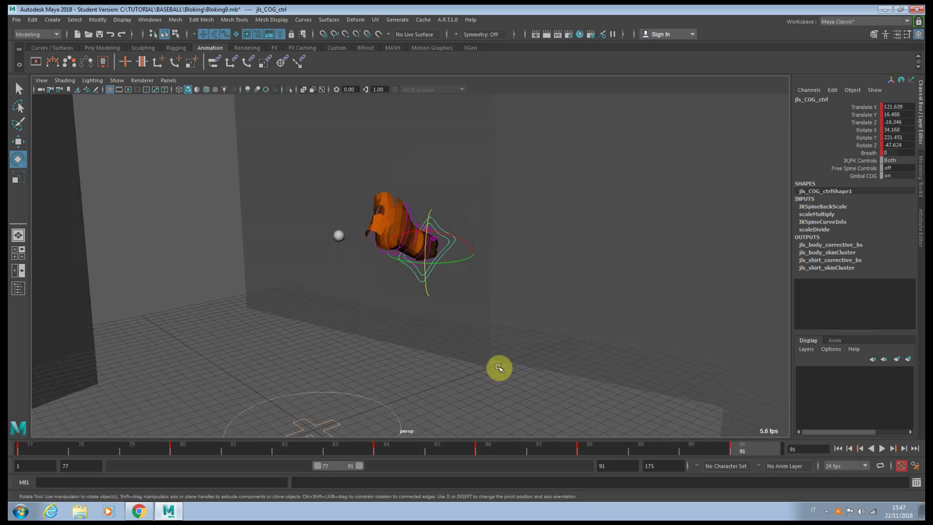
{"action": "left_click", "coordinate": [54, 61]}
{"action": "left_click_drag", "start_coordinate": [429, 217], "coordinate": [348, 365], "text": "alt"}
{"action": "left_click", "coordinate": [56, 453]}
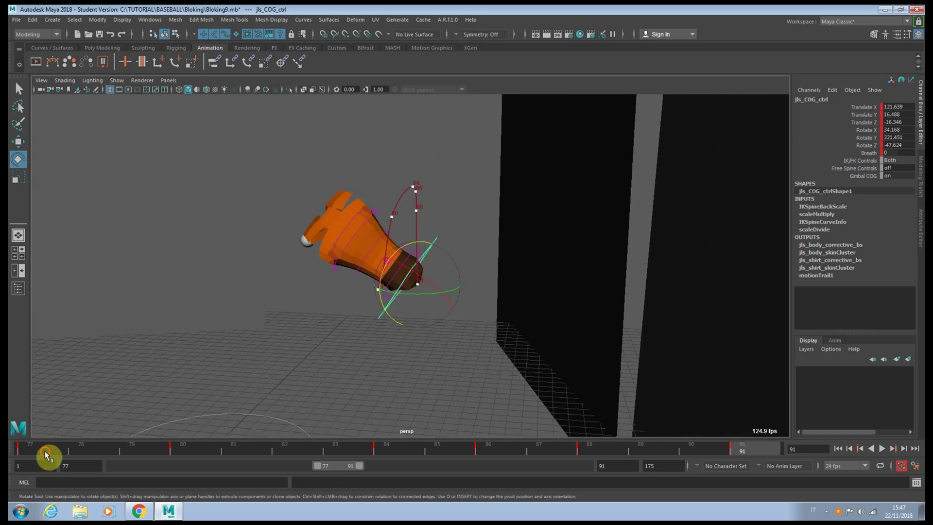
{"action": "left_click_drag", "start_coordinate": [85, 452], "coordinate": [382, 447]}
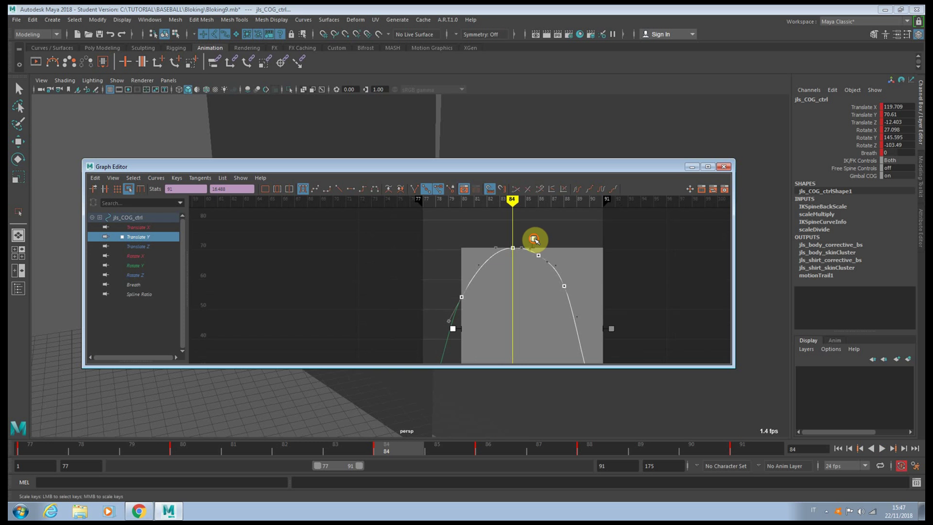
- Scale up the COG control's Translate Y keys and shift the control along X at frames 86, 88 and 91
{"action": "middle_click_drag", "start_coordinate": [534, 227], "coordinate": [534, 211]}
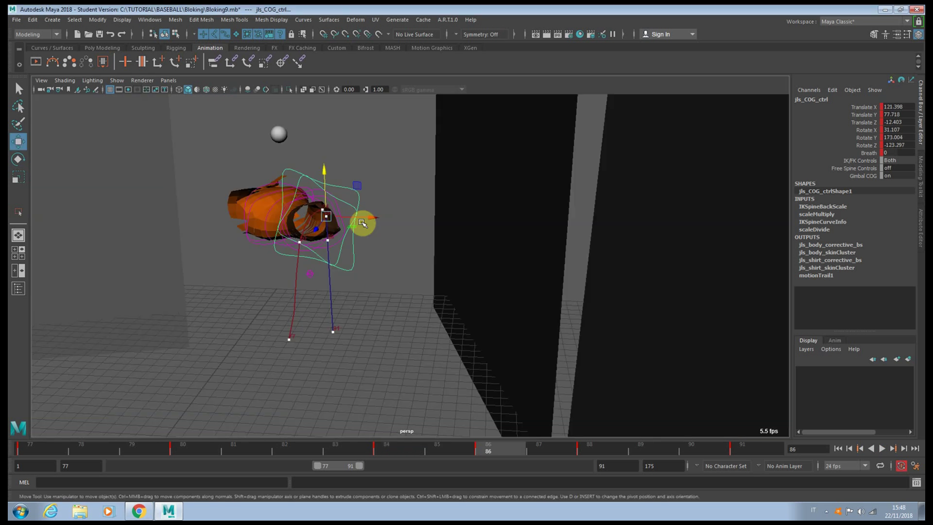
{"action": "left_click_drag", "start_coordinate": [362, 223], "coordinate": [378, 244]}
{"action": "key", "text": "."}
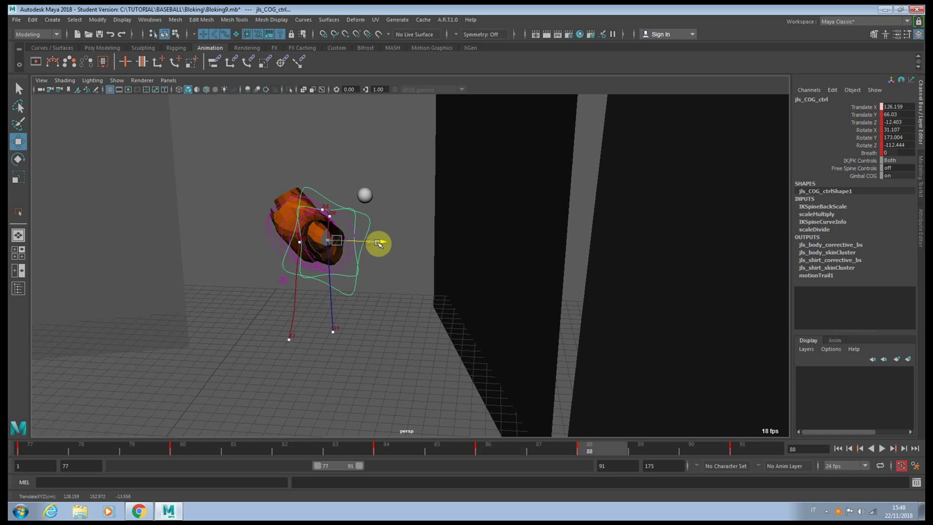
{"action": "key", "text": "."}
{"action": "left_click_drag", "start_coordinate": [379, 339], "coordinate": [385, 333]}
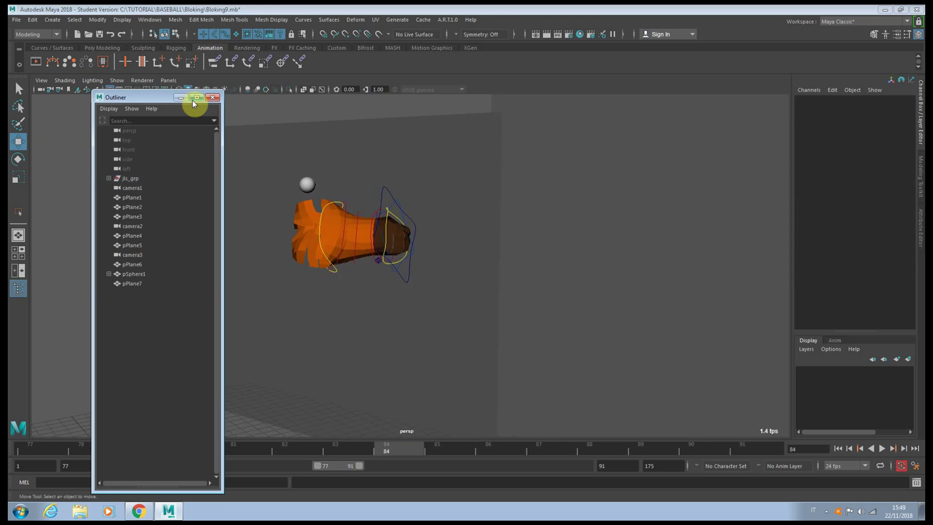
- Move the Outliner out of the way and generate a new motion trail for the COG control
{"action": "left_click_drag", "start_coordinate": [193, 100], "coordinate": [812, 135]}
{"action": "left_click", "coordinate": [322, 230]}
{"action": "left_click_drag", "start_coordinate": [323, 238], "coordinate": [325, 271], "text": "alt"}
{"action": "left_click", "coordinate": [53, 62]}
{"action": "left_click_drag", "start_coordinate": [219, 170], "coordinate": [214, 311], "text": "alt"}
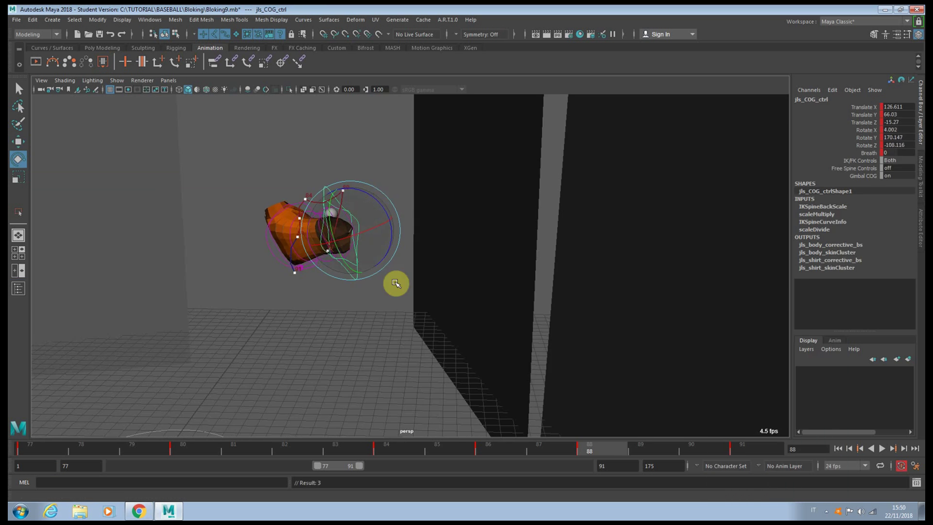
- Rotate the COG control at frame 84 to about 41 in X and inspect the torso at frame 82
{"action": "left_click", "coordinate": [396, 445]}
{"action": "left_click_drag", "start_coordinate": [334, 208], "coordinate": [329, 205]}
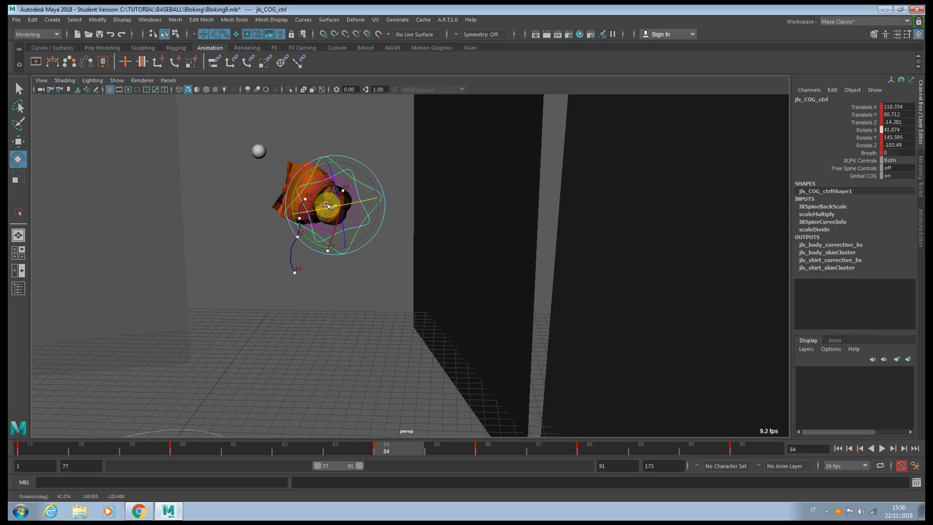
{"action": "left_click", "coordinate": [284, 447]}
{"action": "left_click", "coordinate": [320, 224]}
{"action": "left_click_drag", "start_coordinate": [319, 228], "coordinate": [381, 236], "text": "alt"}
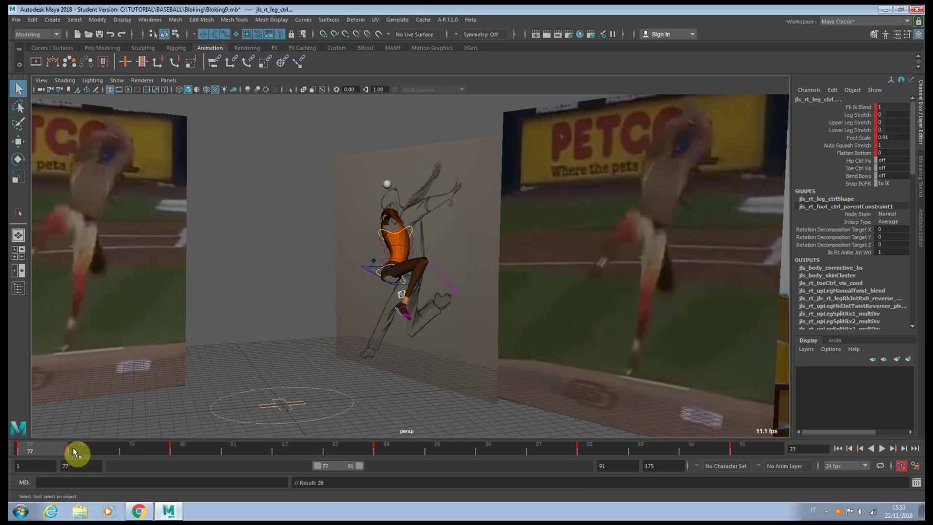
- Reposition the right foot IK control and the right knee pole vector at frame 80
{"action": "left_click_drag", "start_coordinate": [73, 448], "coordinate": [144, 447]}
{"action": "left_click_drag", "start_coordinate": [266, 398], "coordinate": [425, 309], "text": "alt"}
{"action": "left_click", "coordinate": [428, 278]}
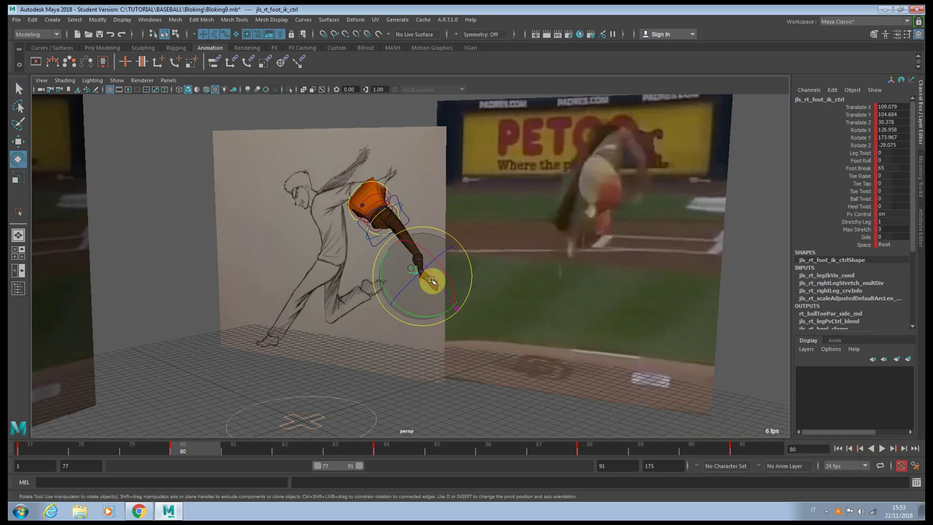
{"action": "left_click", "coordinate": [460, 312]}
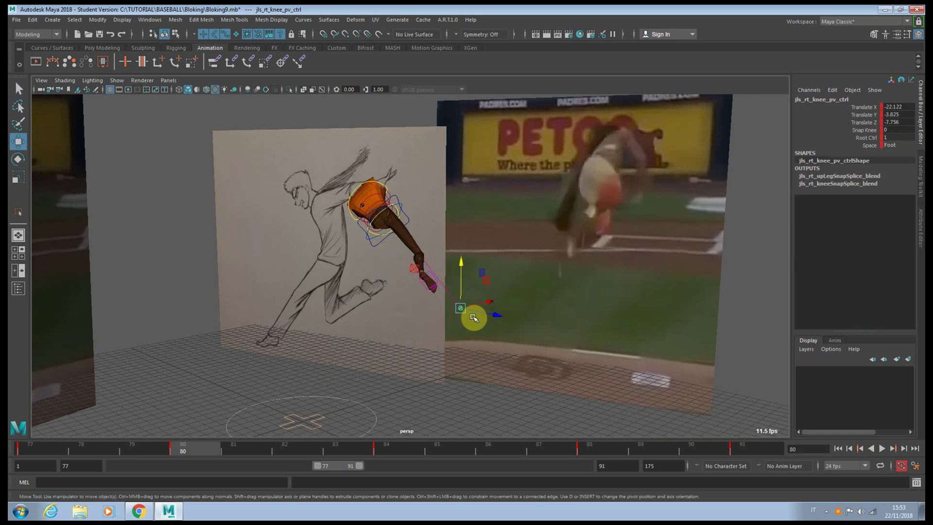
{"action": "key", "text": "w"}
{"action": "left_click", "coordinate": [428, 223]}
- Move and rotate the right foot IK control behind the body at frame 84, and key it
{"action": "left_click_drag", "start_coordinate": [456, 292], "coordinate": [404, 282], "text": "alt"}
{"action": "left_click", "coordinate": [419, 273]}
{"action": "key", "text": "e"}
{"action": "key", "text": "w"}
{"action": "left_click_drag", "start_coordinate": [436, 315], "coordinate": [478, 298]}
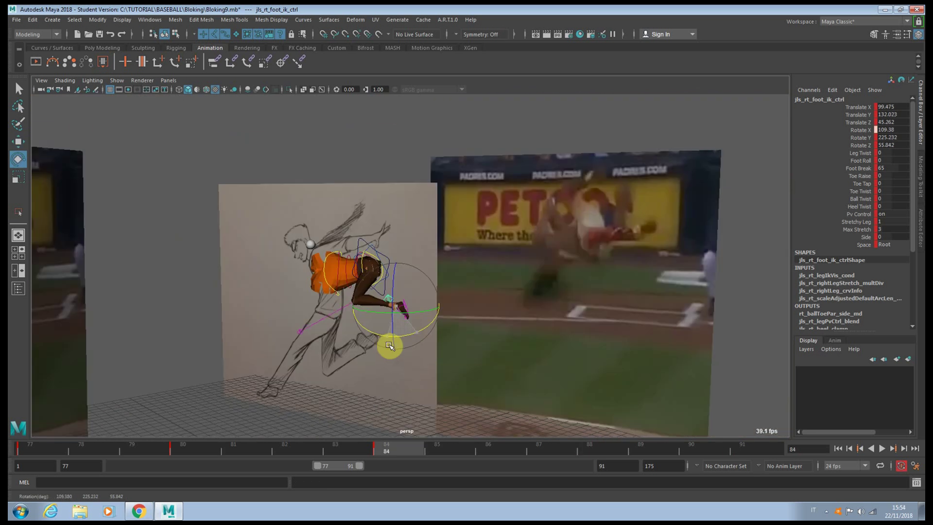
{"action": "key", "text": "s"}
- Check the right leg between frames 80 and 84, and raise and rotate the right foot to straighten the leg at frame 84
{"action": "left_click_drag", "start_coordinate": [407, 330], "coordinate": [406, 302], "text": "alt"}
{"action": "key", "text": "shift+e"}
{"action": "left_click_drag", "start_coordinate": [170, 448], "coordinate": [398, 430]}
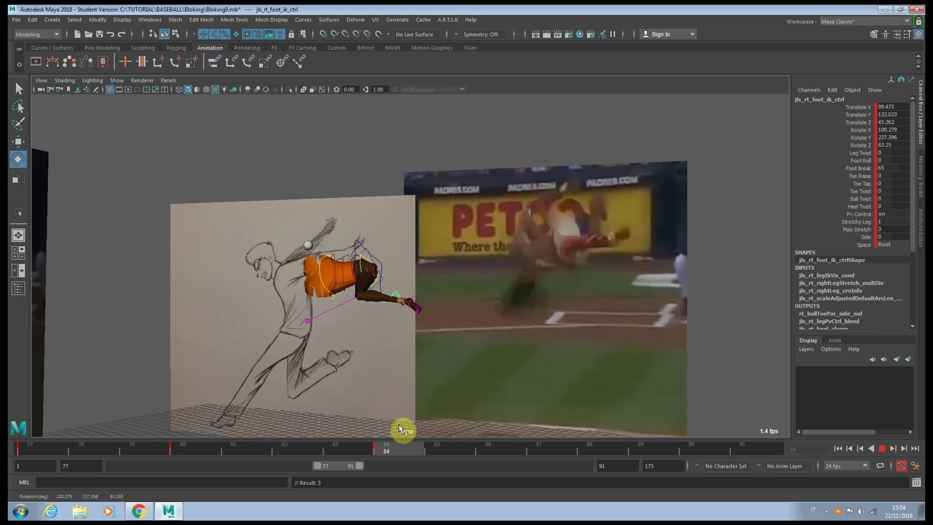
{"action": "middle_click_drag", "start_coordinate": [374, 323], "coordinate": [375, 382], "text": "alt"}
{"action": "left_click_drag", "start_coordinate": [375, 382], "coordinate": [400, 328]}
{"action": "key", "text": "w"}
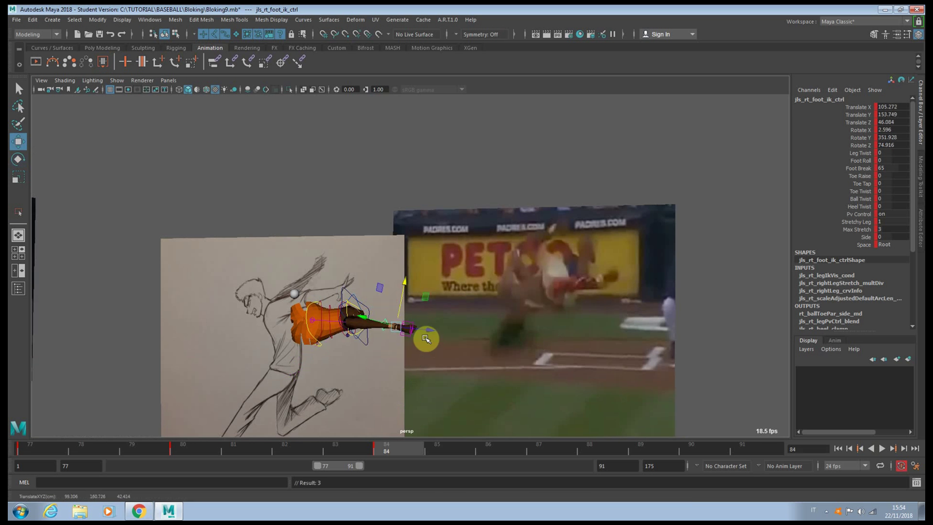
- Move the right knee pole vector above the torso at frame 84, and correct the right foot's rotation between frames 82 and 84
{"action": "left_click", "coordinate": [302, 317]}
{"action": "left_click_drag", "start_coordinate": [303, 316], "coordinate": [319, 273]}
{"action": "key", "text": "e"}
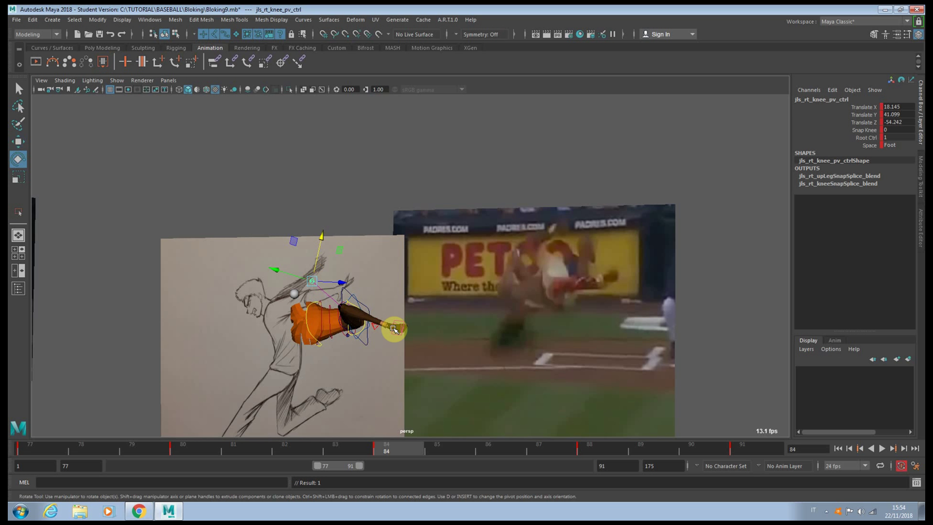
{"action": "left_click", "coordinate": [375, 329]}
{"action": "left_click_drag", "start_coordinate": [396, 343], "coordinate": [383, 379]}
{"action": "left_click_drag", "start_coordinate": [351, 450], "coordinate": [367, 431]}
{"action": "key", "text": "q"}
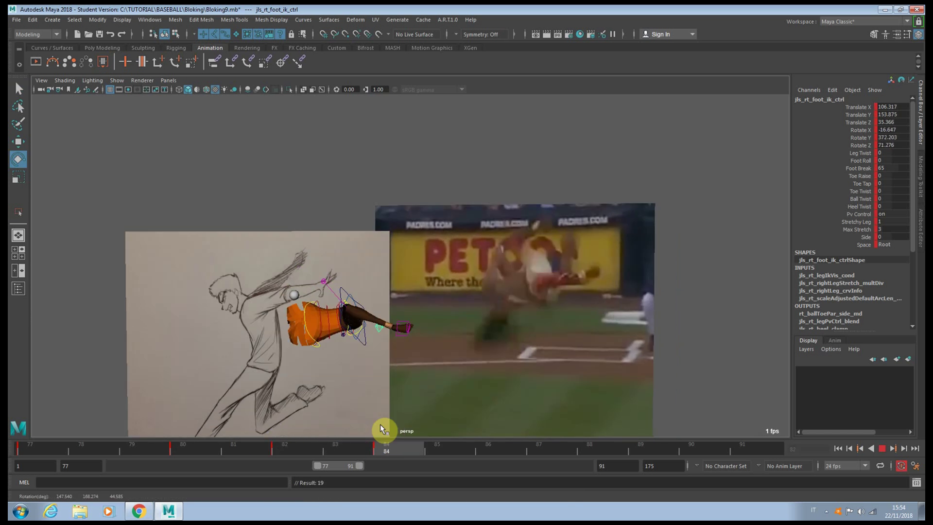
- Refine the right foot IK control at frame 84, rotating it to about -42, 399, 66 and raising it slightly
{"action": "left_click_drag", "start_coordinate": [383, 428], "coordinate": [381, 425]}
{"action": "left_click_drag", "start_coordinate": [411, 307], "coordinate": [393, 299]}
{"action": "key", "text": "w"}
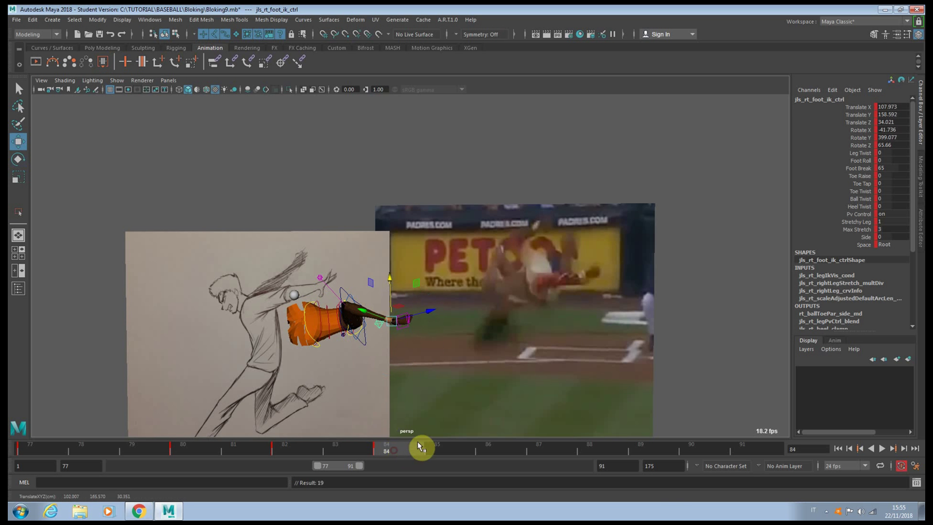
- Scrub past frame 87 and rotate the right foot IK control at frame 88
{"action": "key", "text": "alt+v"}
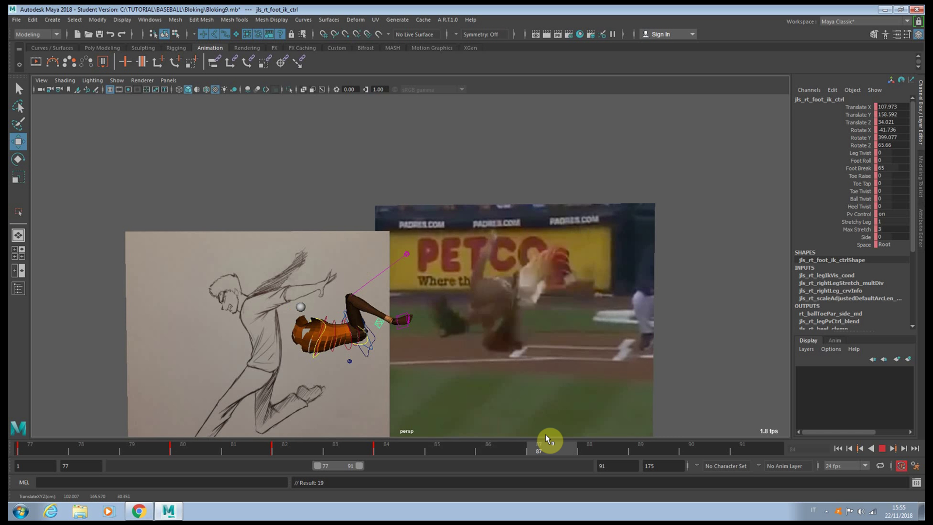
{"action": "key", "text": "alt+v"}
{"action": "key", "text": "q"}
{"action": "left_click", "coordinate": [374, 339]}
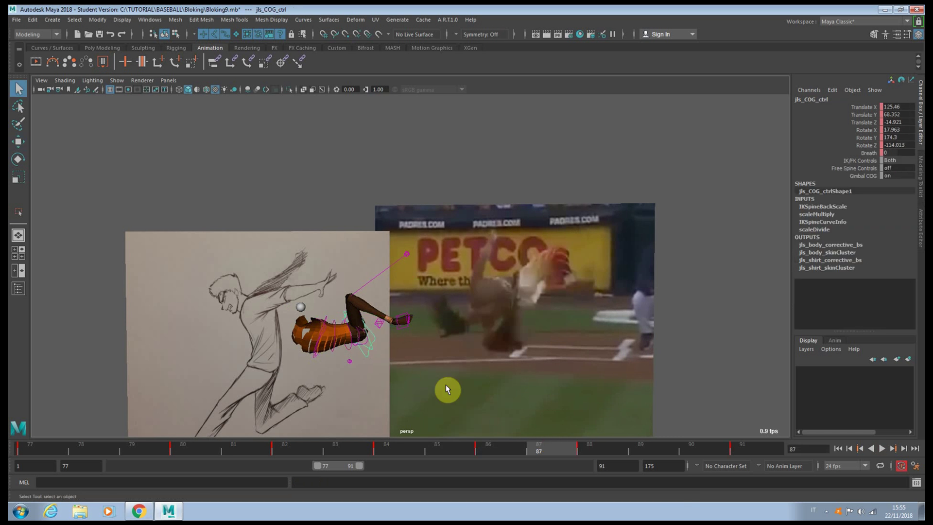
{"action": "key", "text": "ctrl+z"}
{"action": "left_click", "coordinate": [592, 451]}
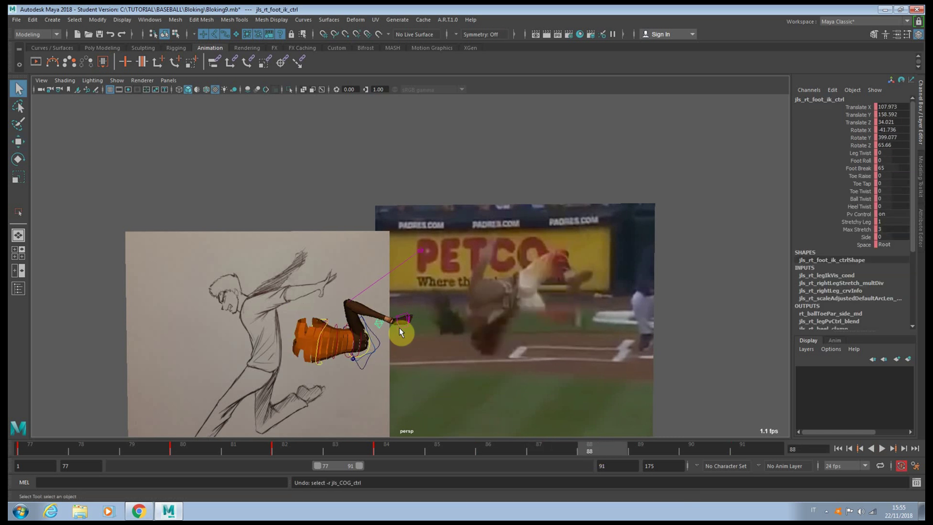
{"action": "key", "text": "e"}
{"action": "left_click_drag", "start_coordinate": [367, 327], "coordinate": [398, 332]}
- Check frames 77 to 91, and delete the left foot IK control's Rotate X, Y and Z keys between frames 80 and 91 in the Graph Editor
{"action": "left_click", "coordinate": [33, 446]}
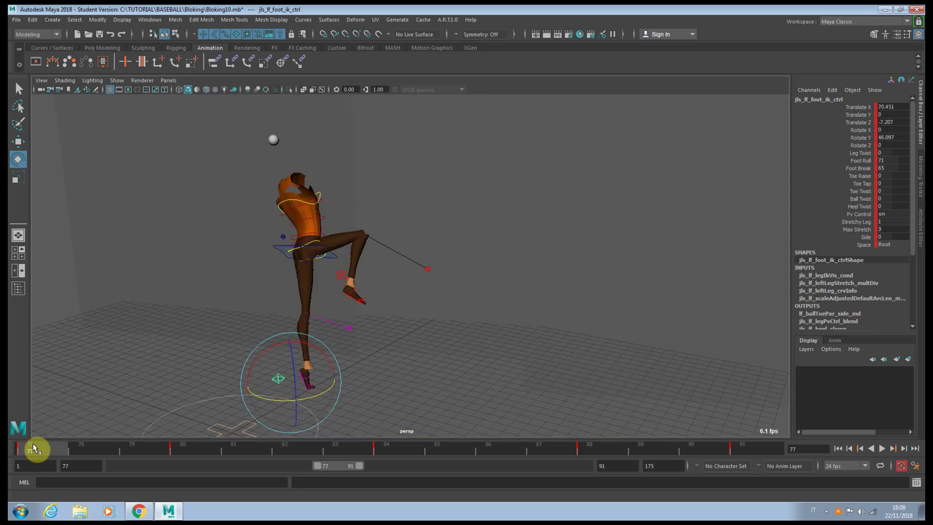
{"action": "left_click", "coordinate": [108, 454]}
{"action": "left_click_drag", "start_coordinate": [115, 457], "coordinate": [769, 435]}
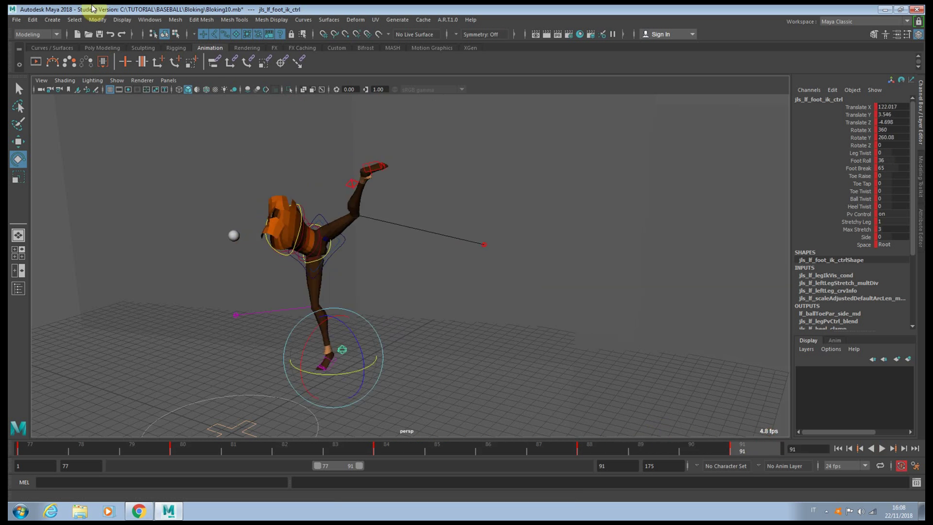
{"action": "left_click", "coordinate": [158, 19]}
{"action": "mouse_move", "coordinate": [181, 56]}
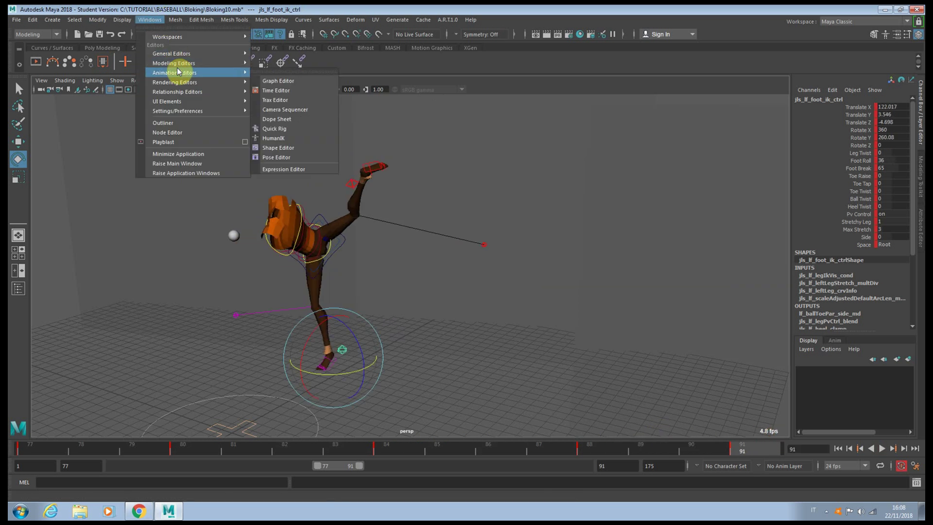
{"action": "left_click", "coordinate": [322, 81]}
{"action": "middle_click_drag", "start_coordinate": [684, 295], "coordinate": [542, 256], "text": "alt"}
{"action": "middle_click_drag", "start_coordinate": [657, 288], "coordinate": [640, 329], "text": "alt"}
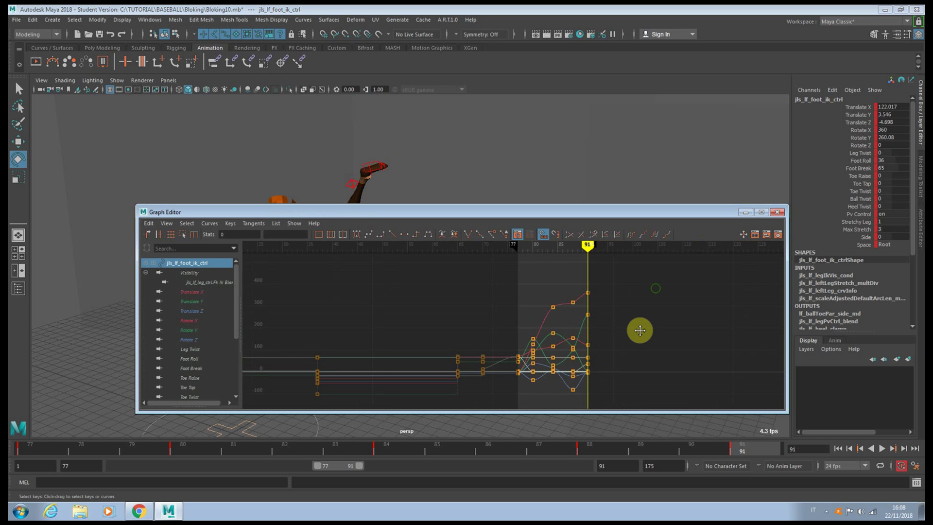
{"action": "left_click_drag", "start_coordinate": [192, 321], "coordinate": [205, 340]}
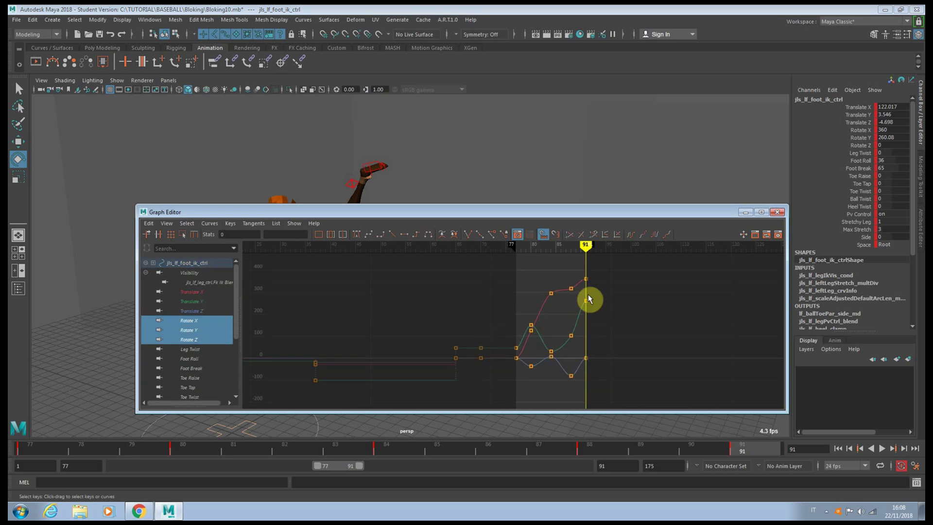
{"action": "left_click_drag", "start_coordinate": [607, 250], "coordinate": [531, 393]}
{"action": "key", "text": "Delete"}
{"action": "left_click", "coordinate": [777, 212]}
- Rotate the left foot IK control at frame 82 to about 90, 253, 52
{"action": "left_click", "coordinate": [256, 448]}
{"action": "left_click_drag", "start_coordinate": [264, 440], "coordinate": [283, 440]}
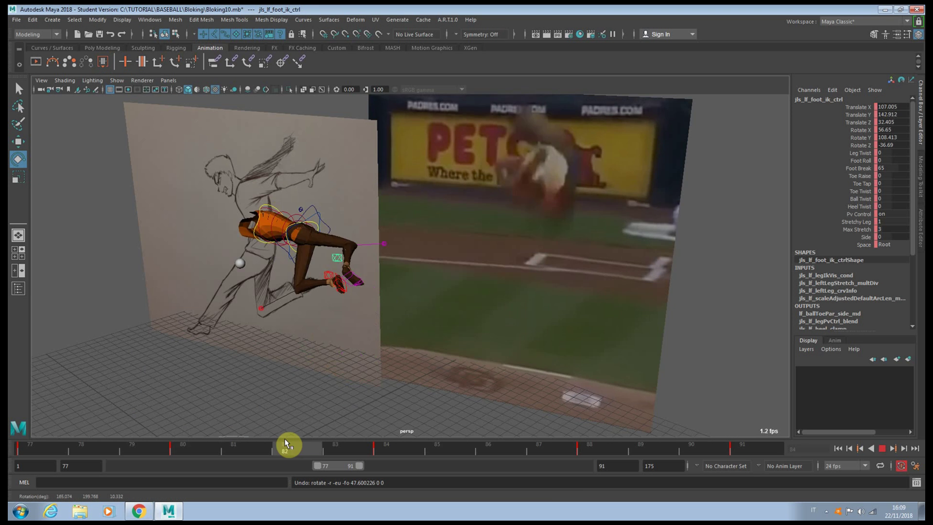
{"action": "left_click", "coordinate": [365, 279]}
{"action": "left_click_drag", "start_coordinate": [368, 281], "coordinate": [354, 248]}
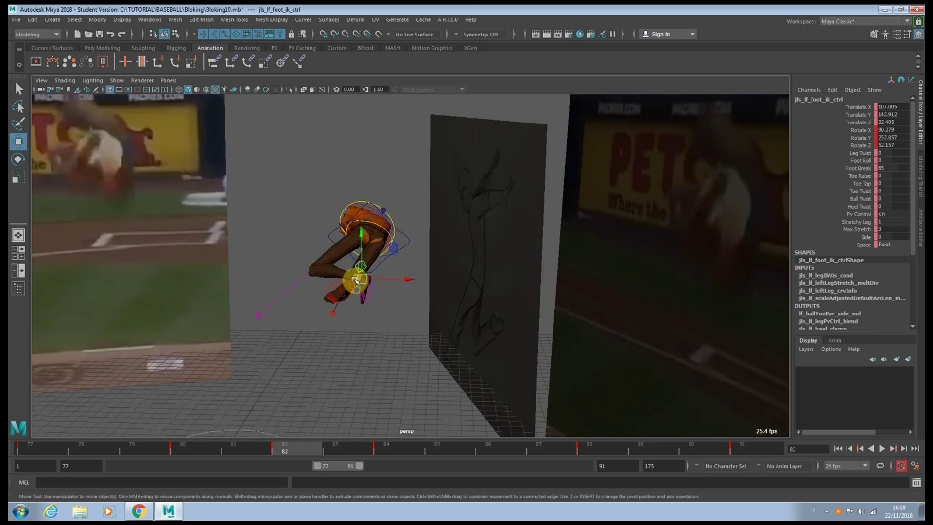
{"action": "mouse_move", "coordinate": [364, 273]}
{"action": "left_mouse_down"}
{"action": "mouse_move", "coordinate": [340, 260]}
{"action": "mouse_move", "coordinate": [354, 270]}
{"action": "mouse_move", "coordinate": [311, 278]}
{"action": "mouse_move", "coordinate": [364, 277]}
{"action": "left_mouse_up"}
- Rotate the left foot IK control at frame 84 to follow the reference, and key it
{"action": "key", "text": "e"}
{"action": "middle_click_drag", "start_coordinate": [365, 277], "coordinate": [309, 311], "text": "alt"}
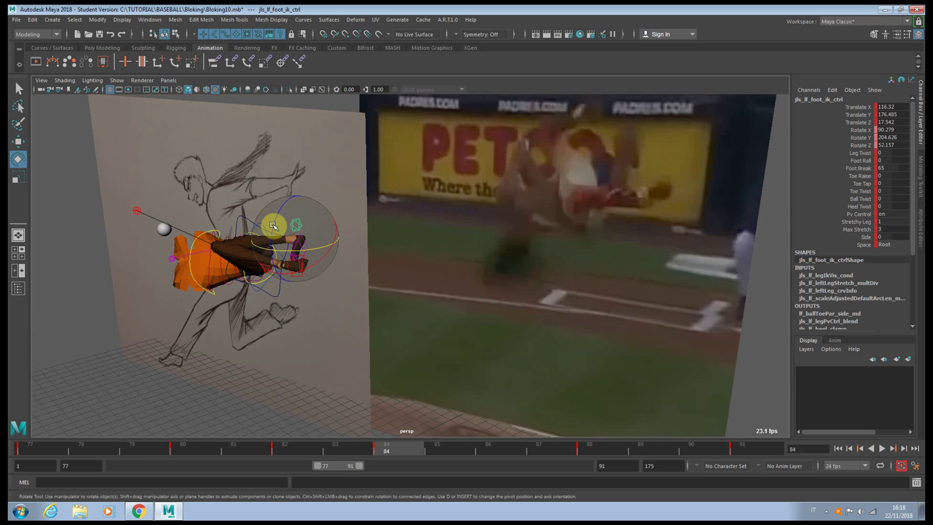
{"action": "left_click_drag", "start_coordinate": [274, 226], "coordinate": [305, 242]}
{"action": "key", "text": "s"}
- Scrub from frame 82 to 88 and rotate the left foot IK control to match the reference
{"action": "left_click", "coordinate": [297, 446]}
{"action": "left_click_drag", "start_coordinate": [311, 450], "coordinate": [597, 450]}
{"action": "middle_click_drag", "start_coordinate": [305, 350], "coordinate": [304, 325], "text": "alt"}
{"action": "left_click_drag", "start_coordinate": [265, 321], "coordinate": [256, 292]}
{"action": "scroll", "coordinate": [513, 418], "scroll_direction": "down", "scroll_amount": 4}
- Set the left foot IK control's Rotate X to 0 and Rotate Z to 360 at frame 91, and scrub through from frame 77
{"action": "left_click_drag", "start_coordinate": [613, 451], "coordinate": [735, 447]}
{"action": "left_click_drag", "start_coordinate": [308, 409], "coordinate": [319, 375]}
{"action": "middle_click_drag", "start_coordinate": [326, 374], "coordinate": [316, 339], "text": "alt"}
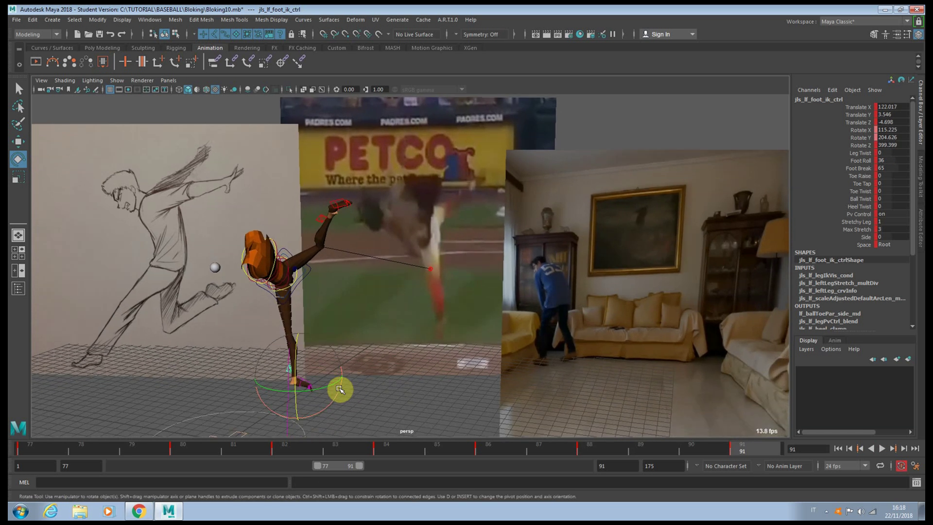
{"action": "left_click_drag", "start_coordinate": [339, 389], "coordinate": [298, 399]}
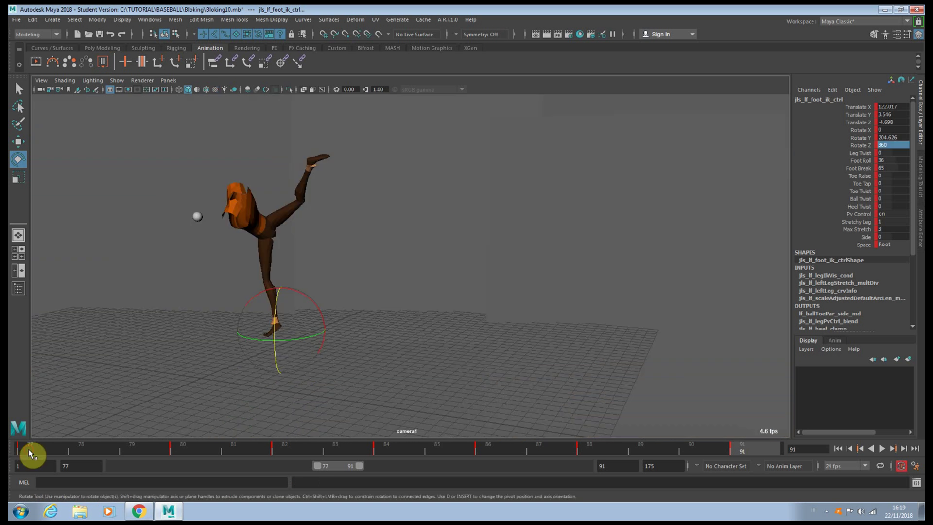
{"action": "left_click_drag", "start_coordinate": [30, 453], "coordinate": [712, 446]}
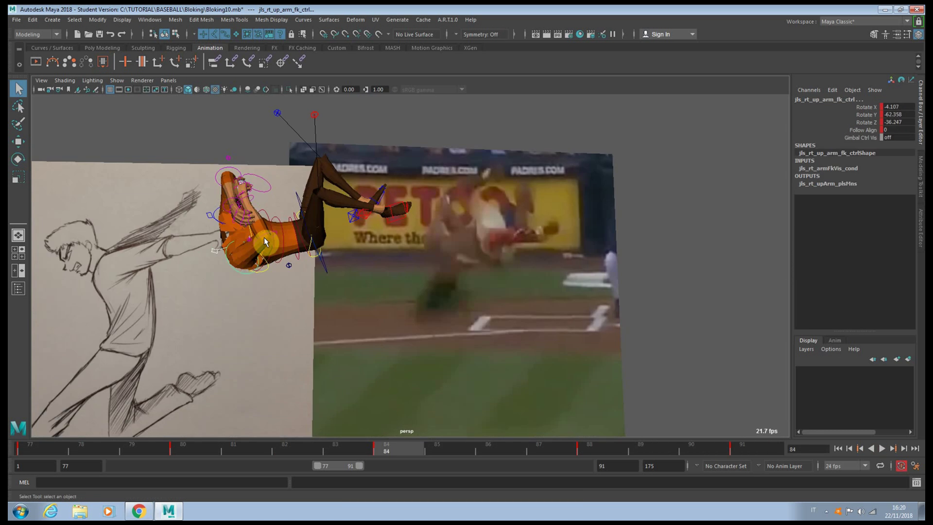
- Select the right arm's upper arm, elbow and wrist FK controls at frame 84 and scrub on to frame 87
{"action": "left_click", "coordinate": [268, 237]}
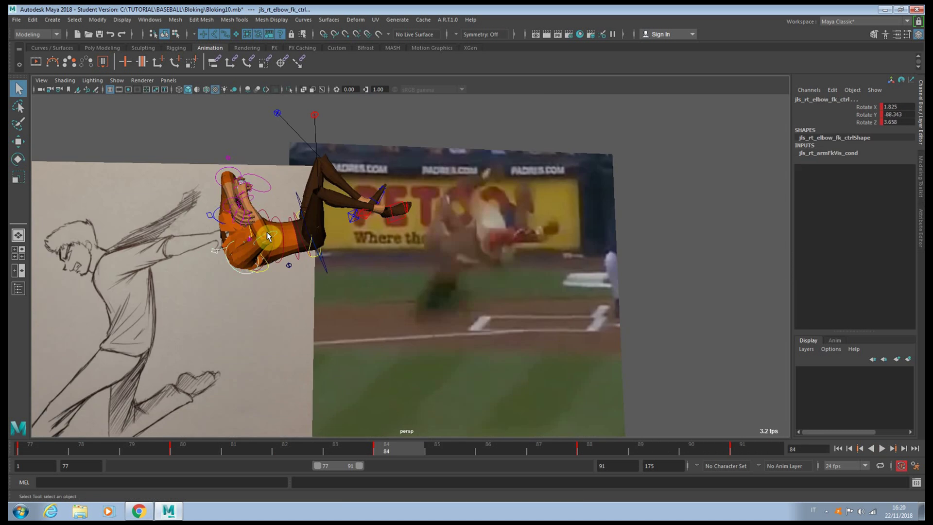
{"action": "left_click", "coordinate": [252, 198]}
{"action": "left_click_drag", "start_coordinate": [311, 241], "coordinate": [298, 239], "text": "alt"}
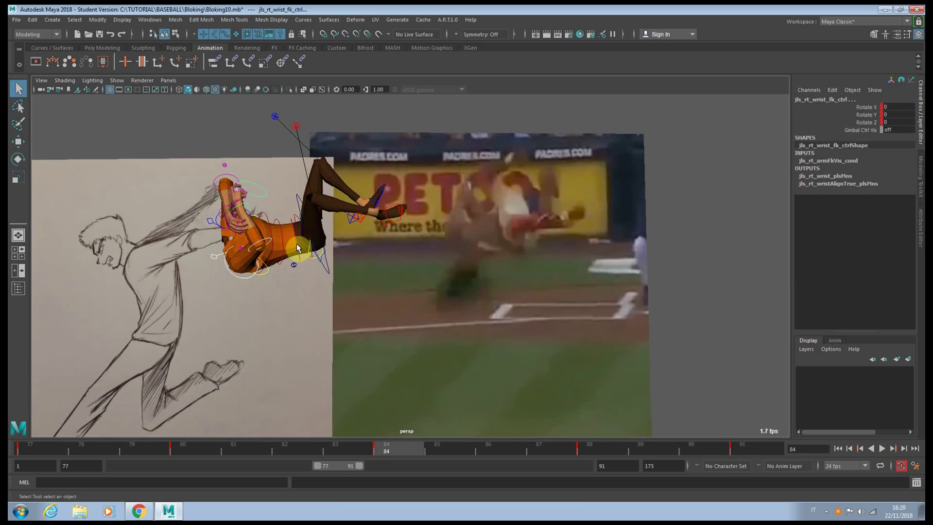
{"action": "scroll", "coordinate": [300, 245], "scroll_direction": "down", "scroll_amount": 3}
{"action": "left_click_drag", "start_coordinate": [427, 446], "coordinate": [562, 450]}
- Rotate the upper-body controls one after another to match the reference, and key the pose
{"action": "scroll", "coordinate": [370, 301], "scroll_direction": "up", "scroll_amount": 3}
{"action": "left_click", "coordinate": [366, 302]}
{"action": "key", "text": "e"}
{"action": "left_click_drag", "start_coordinate": [395, 313], "coordinate": [371, 306]}
{"action": "left_click", "coordinate": [382, 350]}
{"action": "key", "text": "q"}
{"action": "left_click", "coordinate": [350, 355]}
{"action": "left_click", "coordinate": [350, 350]}
{"action": "key", "text": "e"}
{"action": "key", "text": "q"}
{"action": "left_click", "coordinate": [360, 325]}
{"action": "key", "text": "e"}
{"action": "key", "text": "q"}
{"action": "left_click", "coordinate": [347, 348]}
{"action": "key", "text": "e"}
{"action": "key", "text": "s"}
{"action": "key", "text": "q"}
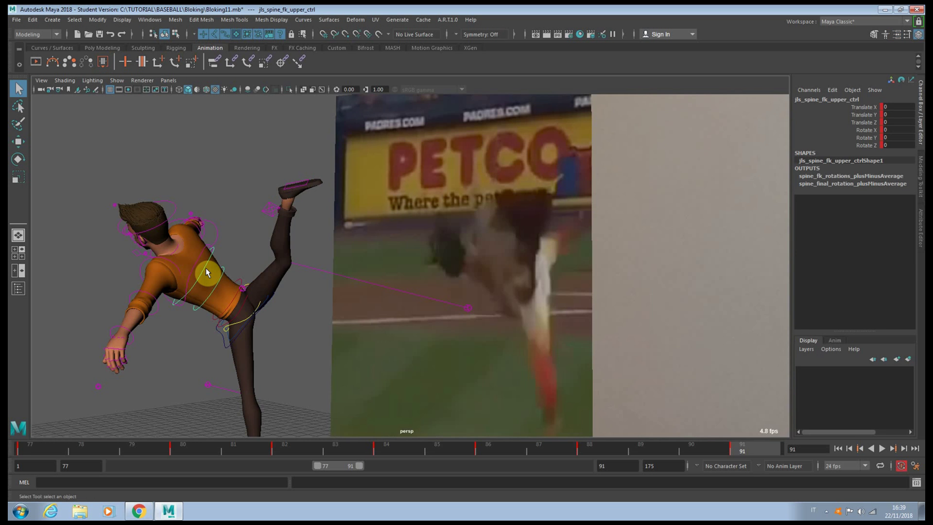
- Rotate the upper and shoulder spine FK controls at frame 91, and rotate the left arm control
{"action": "left_click", "coordinate": [205, 267]}
{"action": "key", "text": "e"}
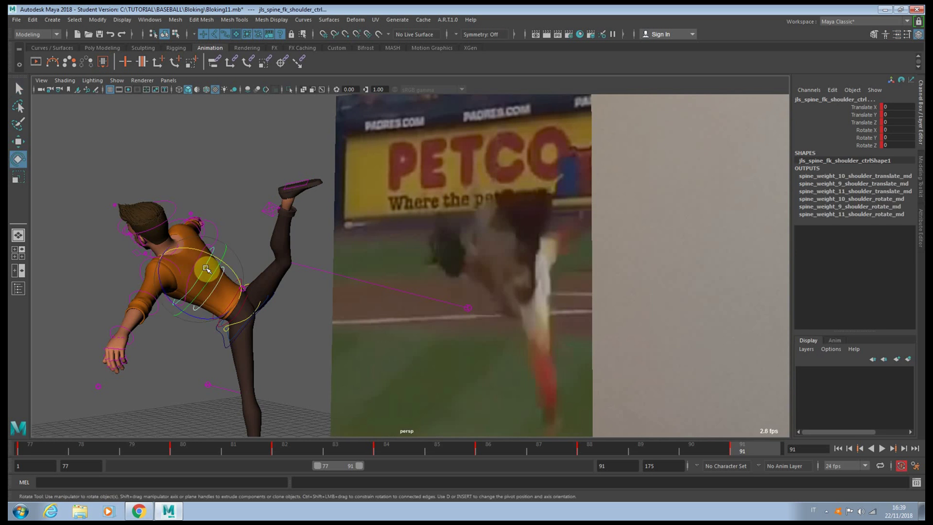
{"action": "left_click_drag", "start_coordinate": [208, 277], "coordinate": [204, 285]}
{"action": "key", "text": "q"}
{"action": "left_click", "coordinate": [140, 264]}
{"action": "key", "text": "e"}
{"action": "left_click_drag", "start_coordinate": [141, 271], "coordinate": [76, 397]}
- Cup the left palm at frame 91 by rotating the middle cup about 4 and the ring cup about 10 in Y, plus the pinky cup
{"action": "left_click_drag", "start_coordinate": [397, 247], "coordinate": [396, 251]}
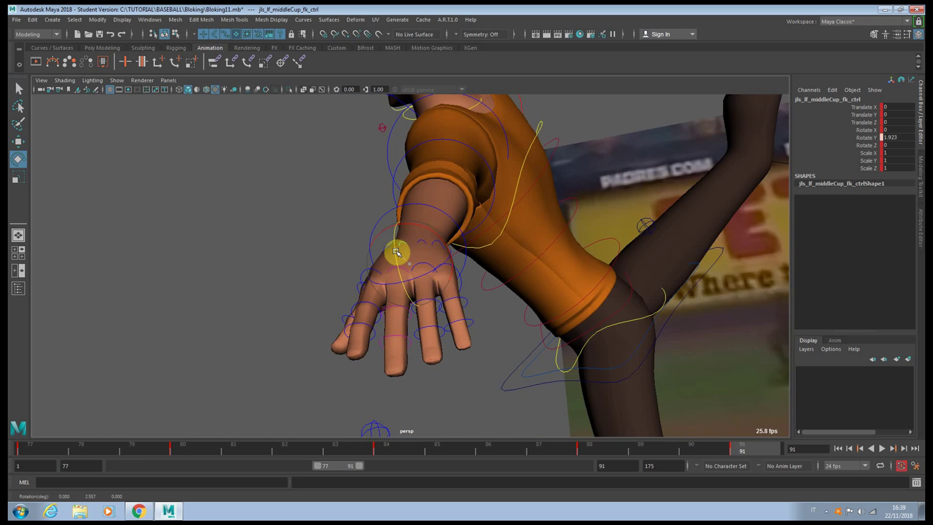
{"action": "key", "text": "q"}
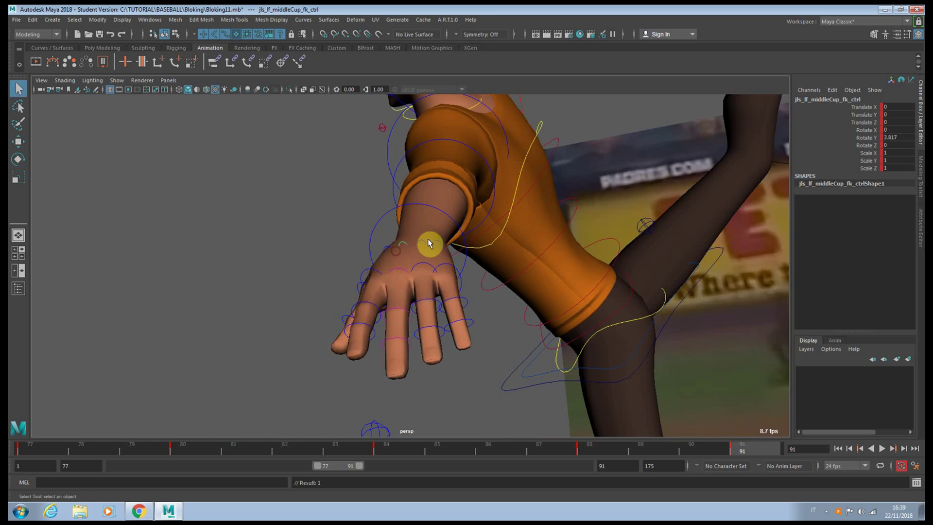
{"action": "left_click", "coordinate": [417, 253]}
{"action": "key", "text": "e"}
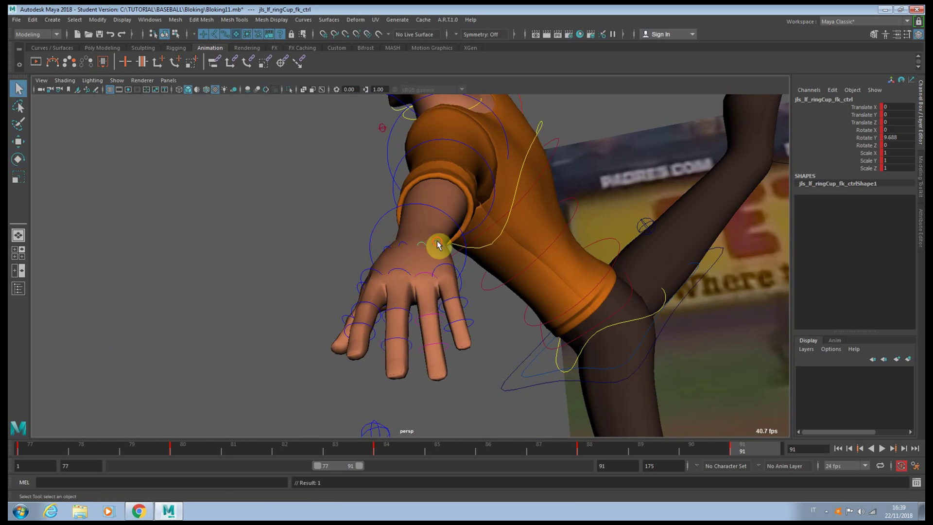
{"action": "left_click_drag", "start_coordinate": [438, 249], "coordinate": [440, 269]}
{"action": "key", "text": "q"}
- Rotate the middle joints of the left hand's index and middle fingers at frame 91
{"action": "left_click", "coordinate": [369, 330]}
{"action": "key", "text": "e"}
{"action": "left_click_drag", "start_coordinate": [342, 325], "coordinate": [339, 313]}
{"action": "key", "text": "q"}
{"action": "left_click", "coordinate": [397, 321]}
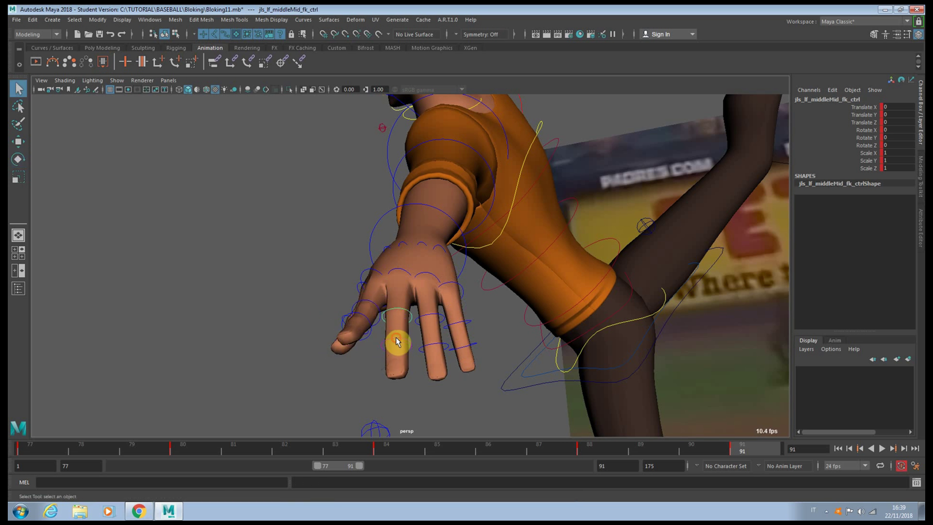
{"action": "key", "text": "e"}
{"action": "left_click_drag", "start_coordinate": [387, 338], "coordinate": [383, 329]}
- Spread the left hand's pinky and ring fingers by rotating their base controls about 6 and 3 in Y
{"action": "left_click_drag", "start_coordinate": [467, 254], "coordinate": [417, 254]}
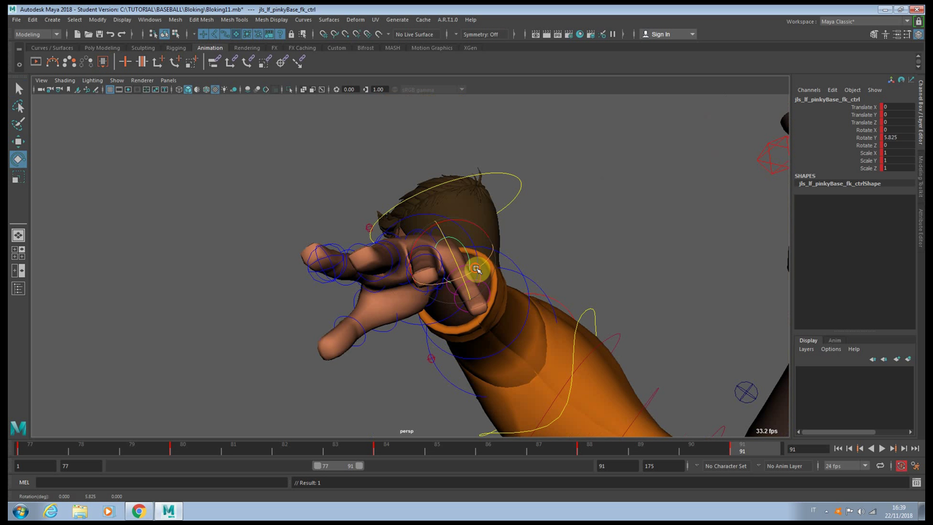
{"action": "key", "text": "q"}
{"action": "left_click", "coordinate": [428, 236]}
{"action": "key", "text": "e"}
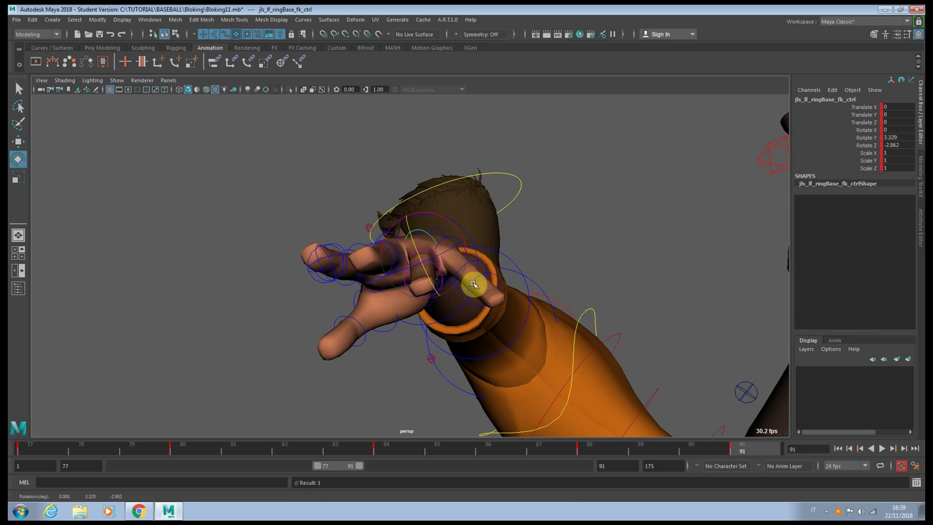
- Adjust the left hand from several angles and rotate the left wrist FK control to match the hand sketch
{"action": "left_click_drag", "start_coordinate": [512, 292], "coordinate": [354, 266], "text": "alt"}
{"action": "left_click", "coordinate": [383, 256]}
{"action": "left_click_drag", "start_coordinate": [301, 287], "coordinate": [342, 290], "text": "alt"}
{"action": "left_click", "coordinate": [332, 318]}
{"action": "left_click", "coordinate": [341, 284]}
{"action": "left_click", "coordinate": [223, 198]}
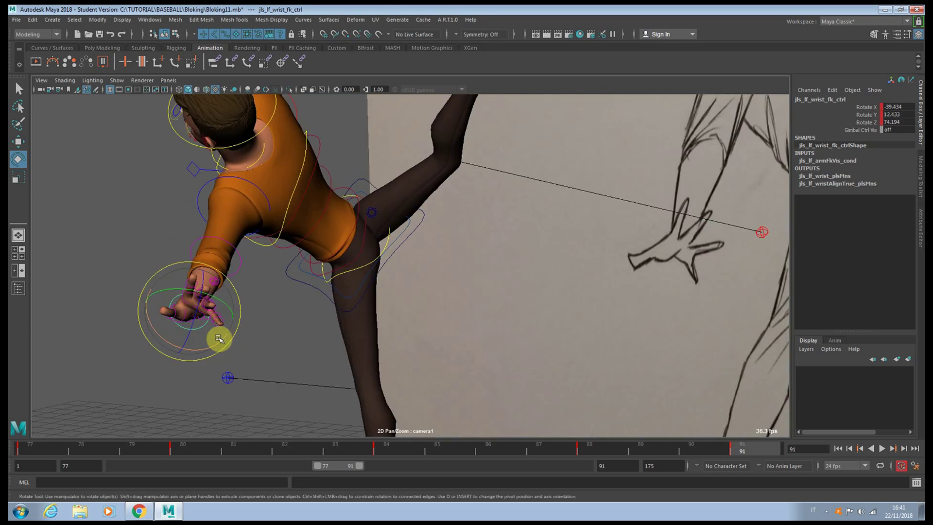
{"action": "left_click_drag", "start_coordinate": [217, 338], "coordinate": [210, 321]}
- Rotate the left index finger's base control at frame 91 to about 0.3, -4, -4
{"action": "key", "text": "q"}
{"action": "left_click", "coordinate": [222, 329]}
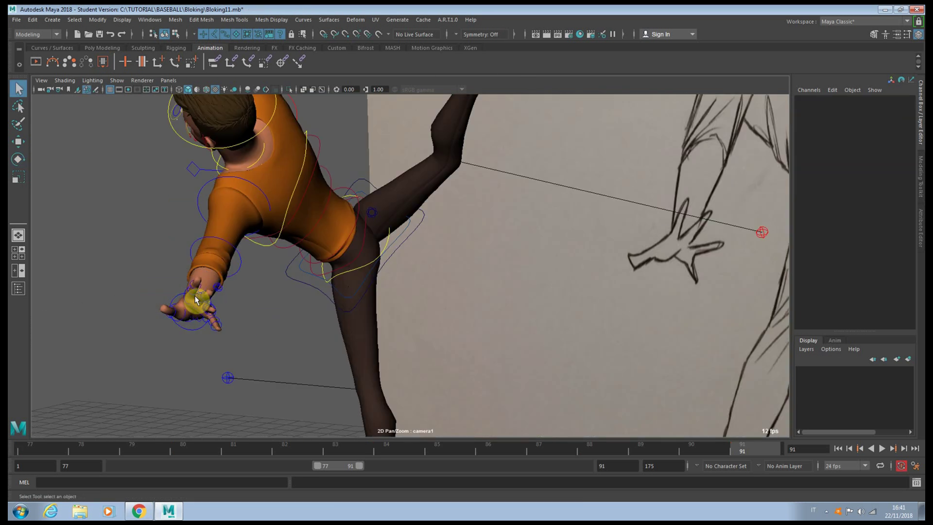
{"action": "left_click", "coordinate": [184, 295]}
{"action": "key", "text": "e"}
{"action": "left_click_drag", "start_coordinate": [212, 284], "coordinate": [208, 283]}
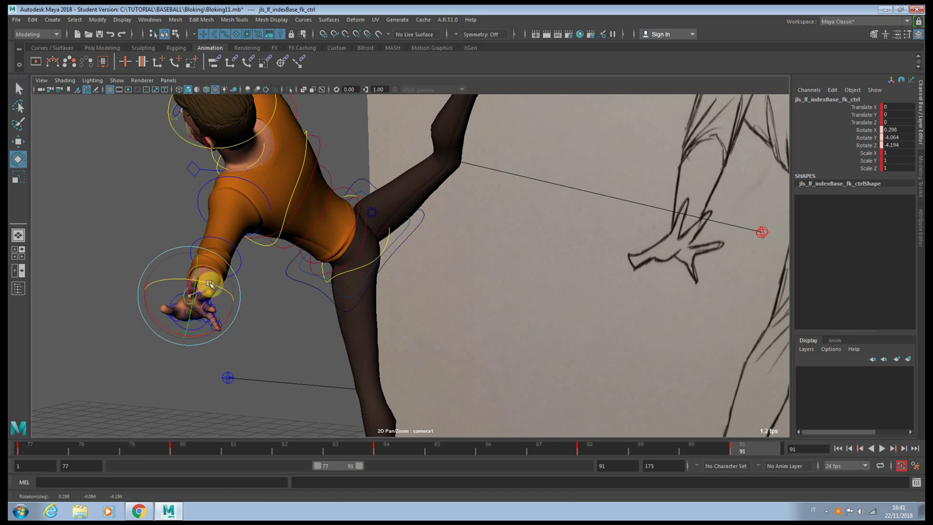
- Rotate the middle joints of the left hand's middle and pinky fingers at frame 91 to match the hand sketch
{"action": "key", "text": "q"}
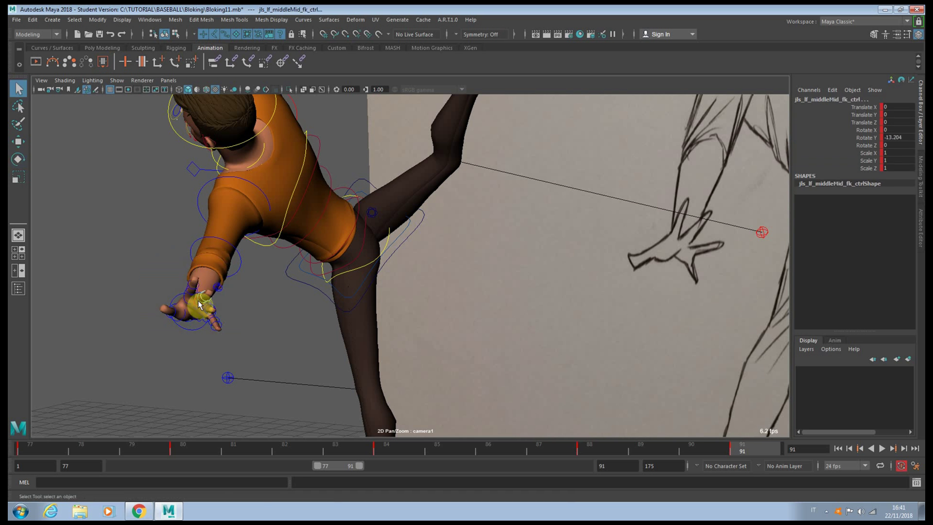
{"action": "key", "text": "e"}
{"action": "left_click_drag", "start_coordinate": [214, 292], "coordinate": [239, 320]}
{"action": "key", "text": "q"}
{"action": "left_click", "coordinate": [218, 320]}
{"action": "key", "text": "e"}
{"action": "key", "text": "q"}
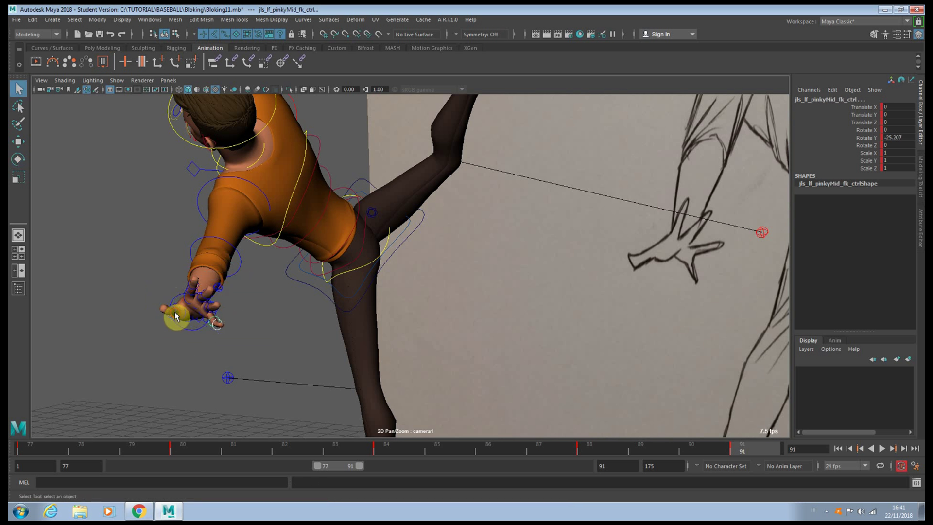
- Rotate the left thumb's controls, bringing the thumb base to about 14.4, 13.4, -12.5
{"action": "key", "text": "e"}
{"action": "left_click_drag", "start_coordinate": [183, 316], "coordinate": [169, 319]}
{"action": "key", "text": "q"}
{"action": "left_click", "coordinate": [194, 322]}
{"action": "left_click", "coordinate": [177, 313]}
{"action": "key", "text": "e"}
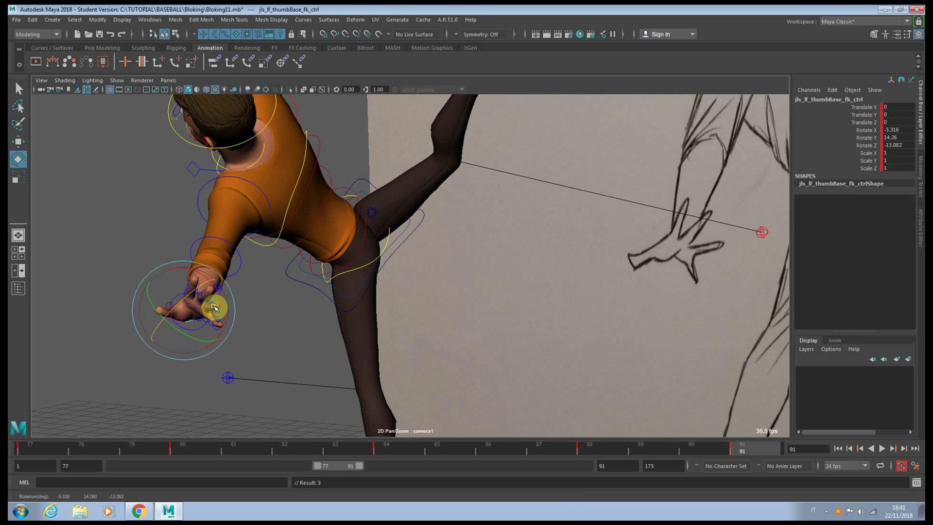
{"action": "left_click_drag", "start_coordinate": [203, 299], "coordinate": [203, 302]}
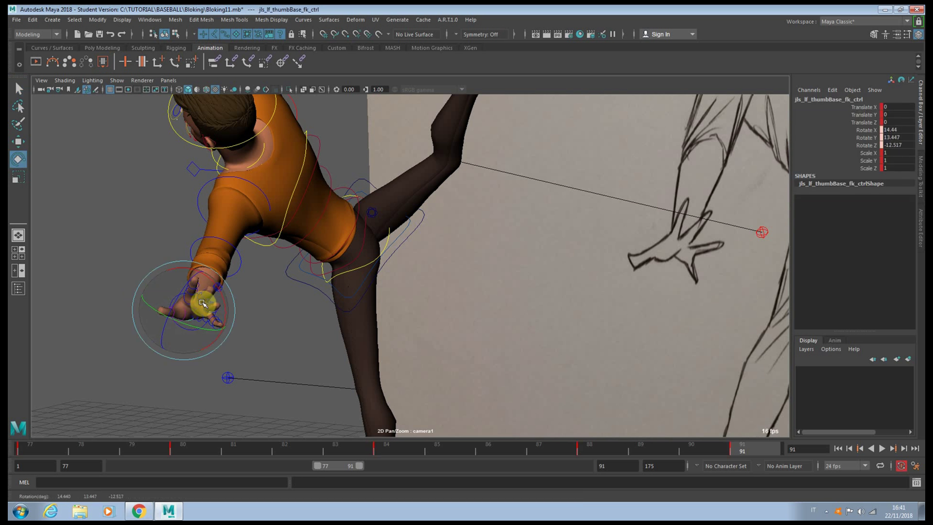
{"action": "left_click", "coordinate": [258, 283]}
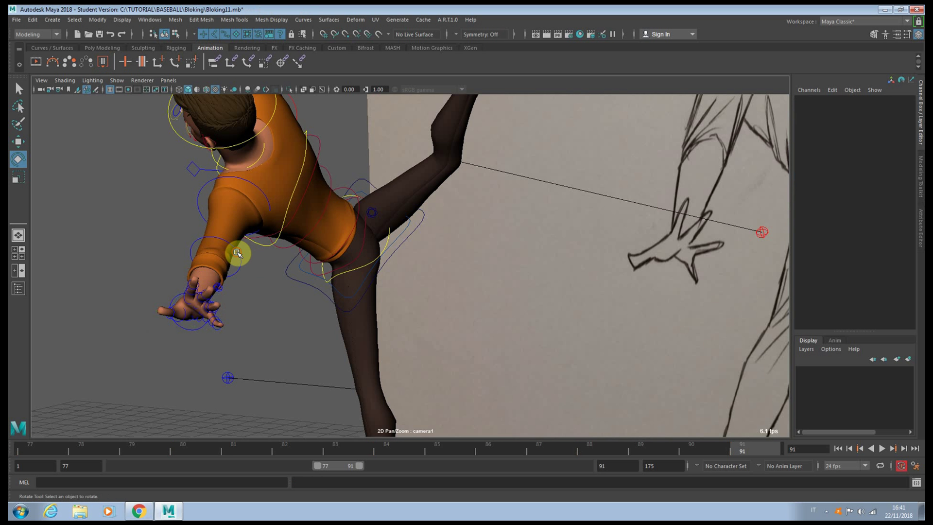
- Rotate the left forearm and upper arm FK controls, with the upper arm at about -29, 372.5, 354.8, and key the pose
{"action": "left_click", "coordinate": [237, 252]}
{"action": "left_click_drag", "start_coordinate": [223, 265], "coordinate": [226, 255]}
{"action": "left_click", "coordinate": [249, 186]}
{"action": "left_click_drag", "start_coordinate": [235, 206], "coordinate": [240, 213]}
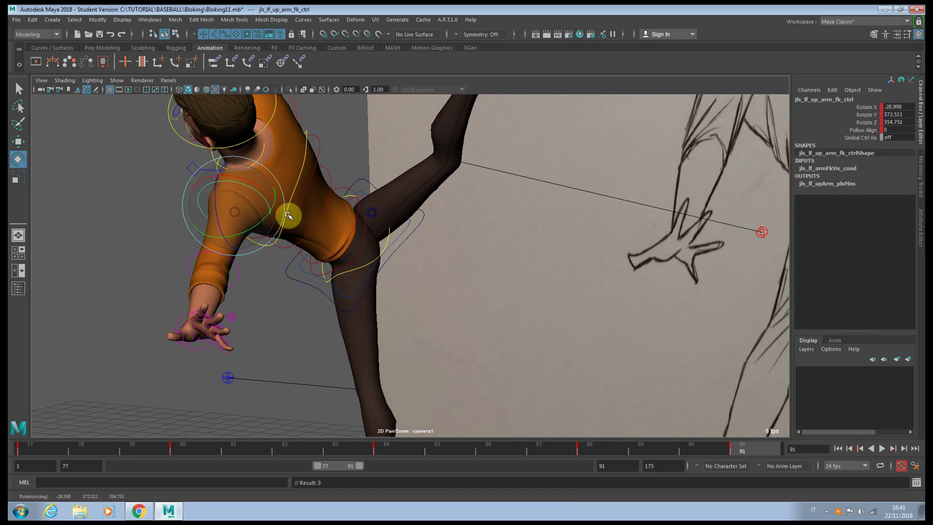
{"action": "key", "text": "s"}
{"action": "left_click", "coordinate": [360, 223]}
{"action": "left_click_drag", "start_coordinate": [358, 223], "coordinate": [340, 218]}
{"action": "key", "text": "s"}
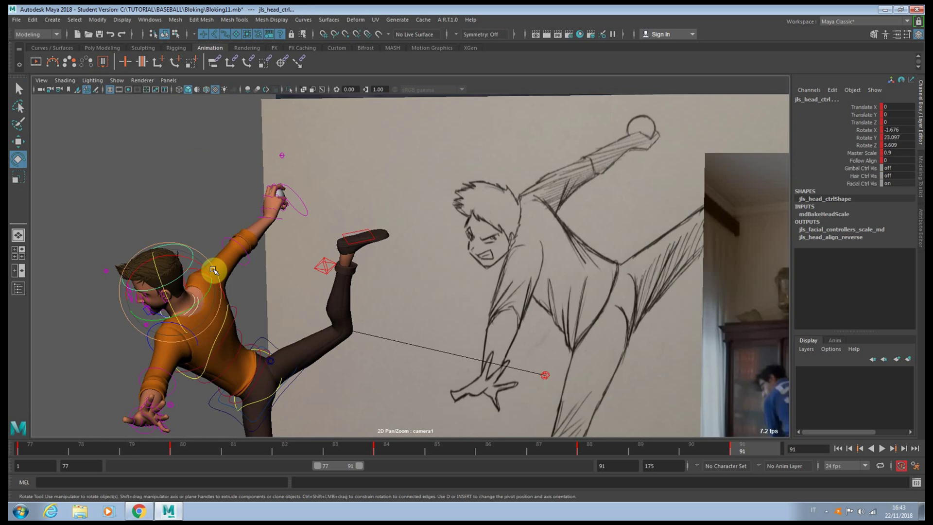
- Rotate the head control at frame 91 so the face turns toward the camera as in the reference drawing
{"action": "left_click_drag", "start_coordinate": [196, 263], "coordinate": [195, 267]}
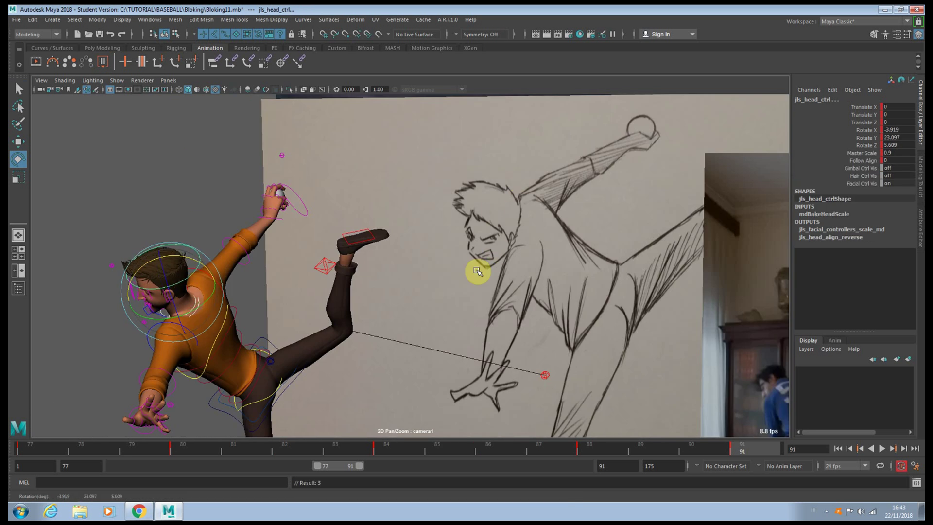
{"action": "mouse_move", "coordinate": [206, 304]}
{"action": "left_mouse_down"}
{"action": "mouse_move", "coordinate": [181, 302]}
{"action": "mouse_move", "coordinate": [192, 318]}
{"action": "mouse_move", "coordinate": [203, 314]}
{"action": "mouse_move", "coordinate": [176, 261]}
{"action": "mouse_move", "coordinate": [206, 308]}
{"action": "left_mouse_up"}
{"action": "key", "text": "ctrl+z"}
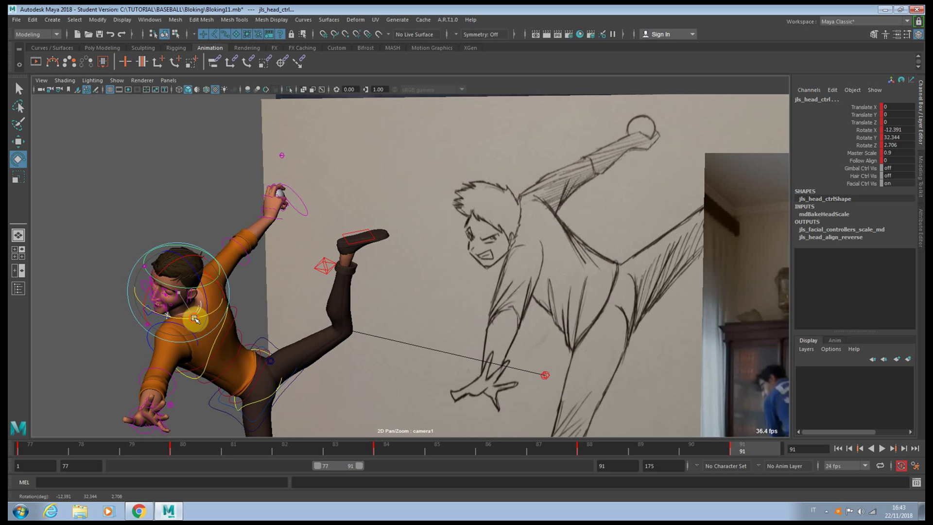
{"action": "left_click", "coordinate": [111, 231]}
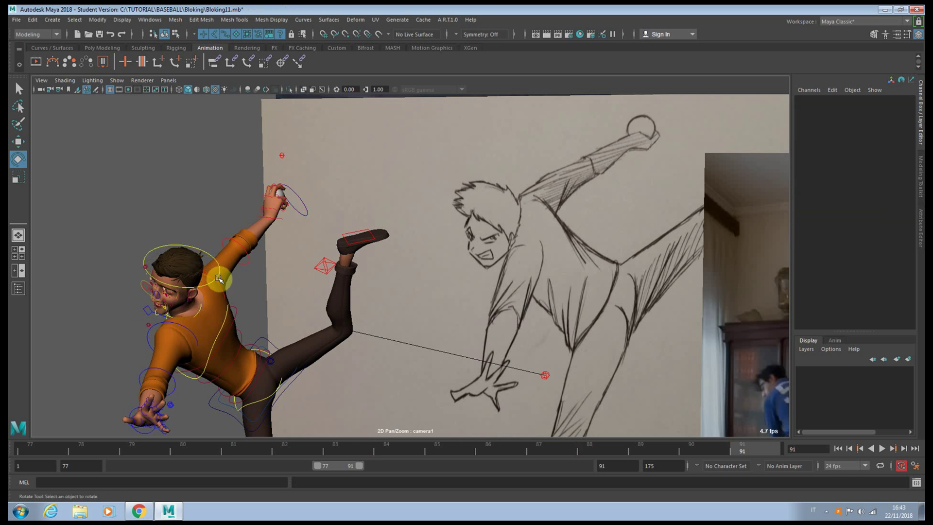
{"action": "left_click", "coordinate": [218, 278]}
{"action": "left_click_drag", "start_coordinate": [192, 317], "coordinate": [196, 319]}
{"action": "left_click_drag", "start_coordinate": [192, 275], "coordinate": [174, 291]}
- Move the left clavicle control to reposition the shoulder under the turned head, matching the reference drawing
{"action": "key", "text": "q"}
{"action": "left_click", "coordinate": [149, 311]}
{"action": "key", "text": "w"}
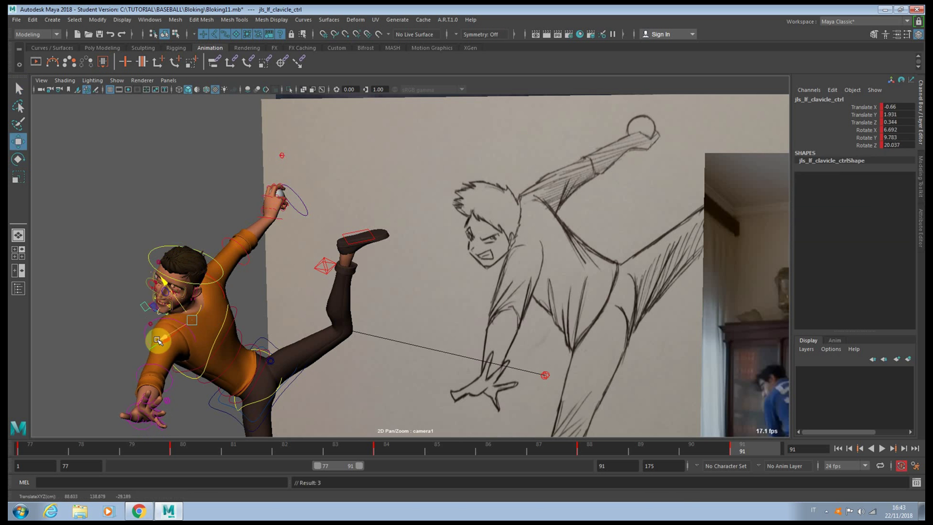
{"action": "left_click_drag", "start_coordinate": [162, 338], "coordinate": [182, 275]}
{"action": "left_click", "coordinate": [216, 283]}
{"action": "key", "text": "backslash"}
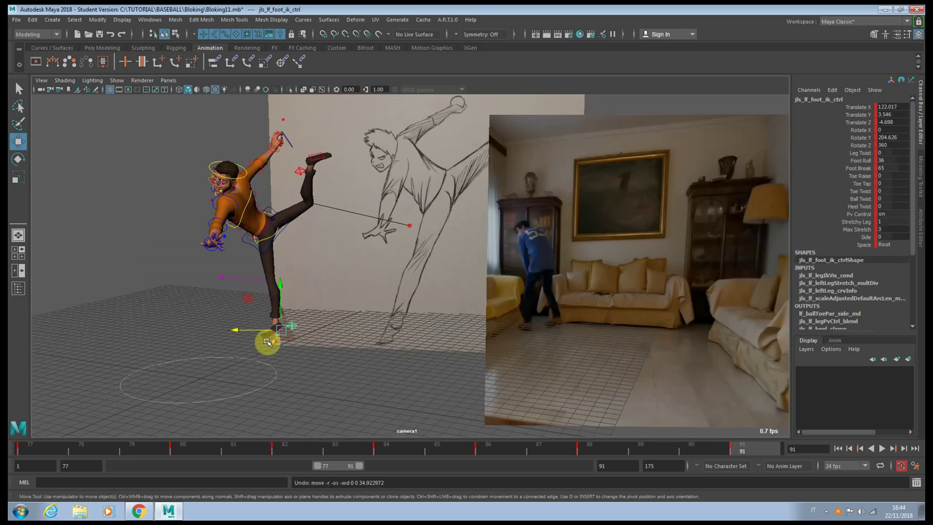
- Move the left foot IK control to about X 109.6, Z -31.8 and rotate the raised right foot
{"action": "left_click", "coordinate": [232, 330]}
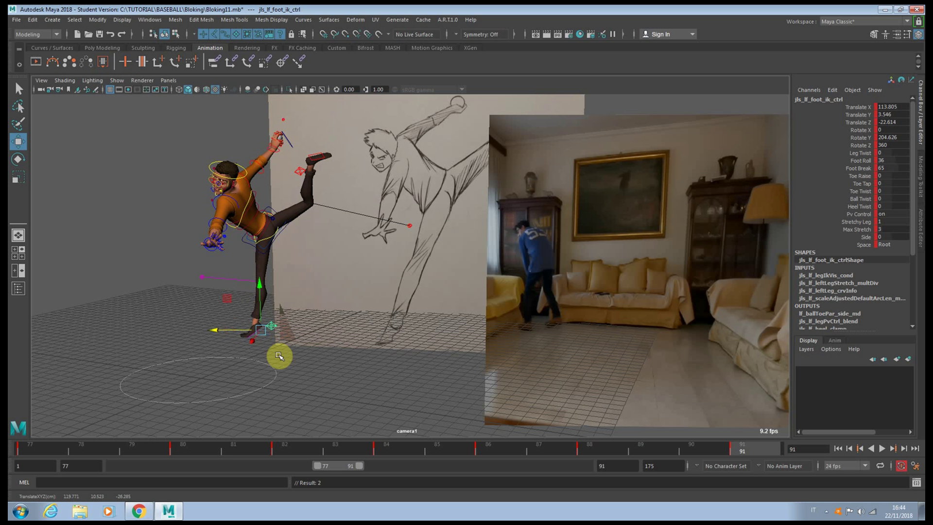
{"action": "left_click_drag", "start_coordinate": [217, 334], "coordinate": [211, 328]}
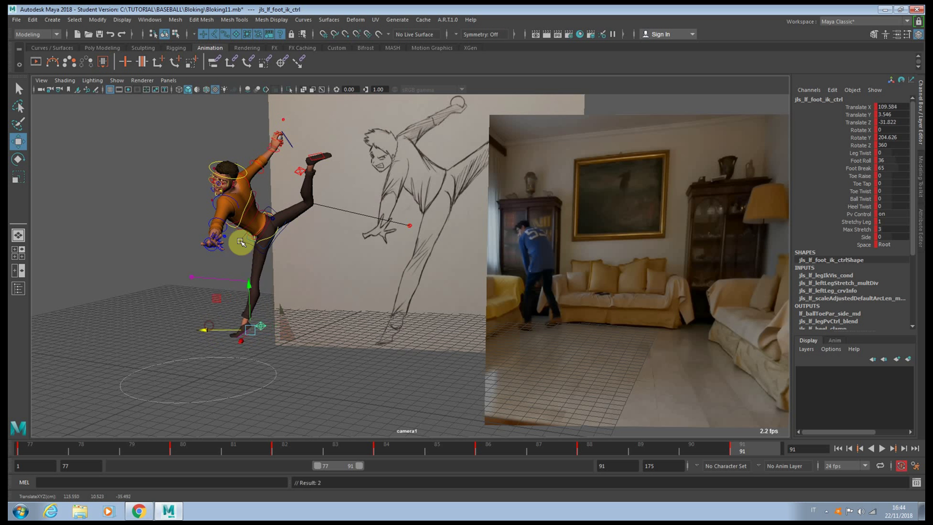
{"action": "left_click", "coordinate": [311, 172]}
{"action": "key", "text": "e"}
{"action": "left_click_drag", "start_coordinate": [311, 175], "coordinate": [314, 179]}
{"action": "key", "text": "w"}
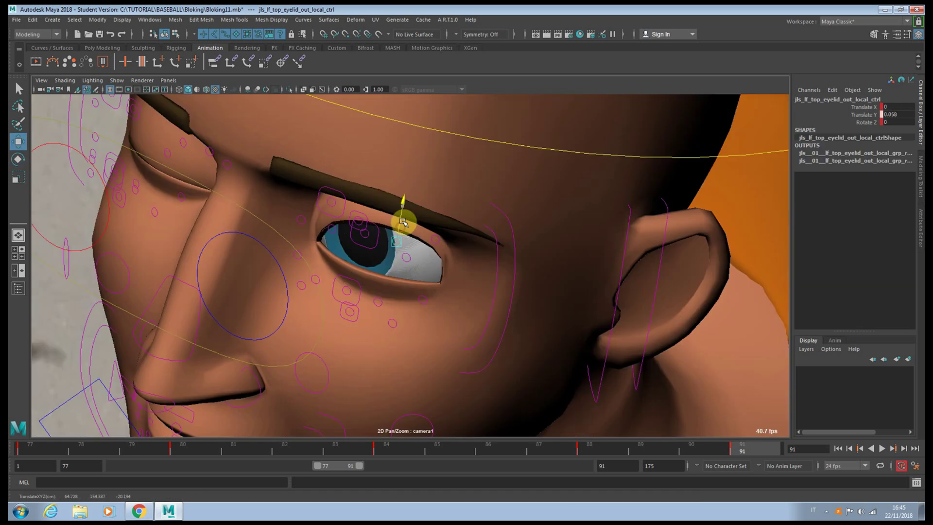
- Adjust the left upper eyelid's outer control and reshape the outer and inner ends of the left eyebrow into a frown
{"action": "left_click_drag", "start_coordinate": [404, 212], "coordinate": [428, 242]}
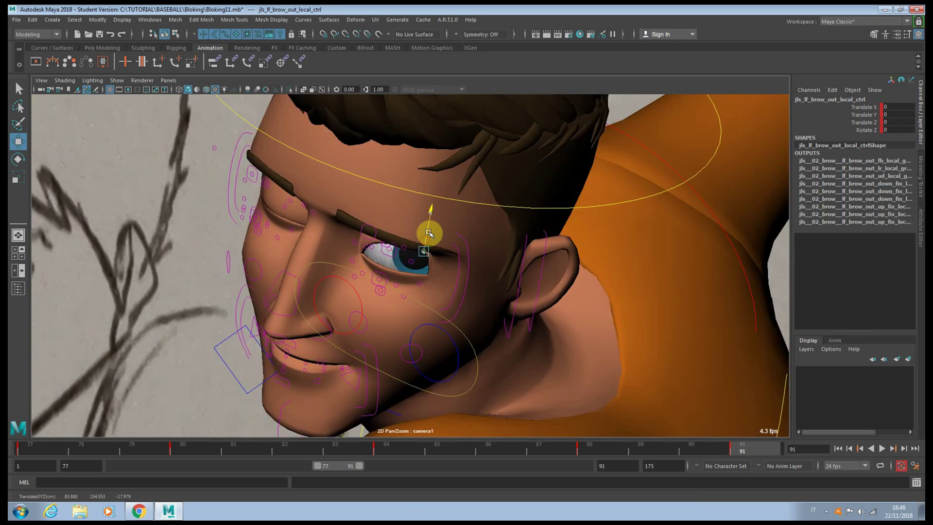
{"action": "left_click_drag", "start_coordinate": [427, 229], "coordinate": [438, 204]}
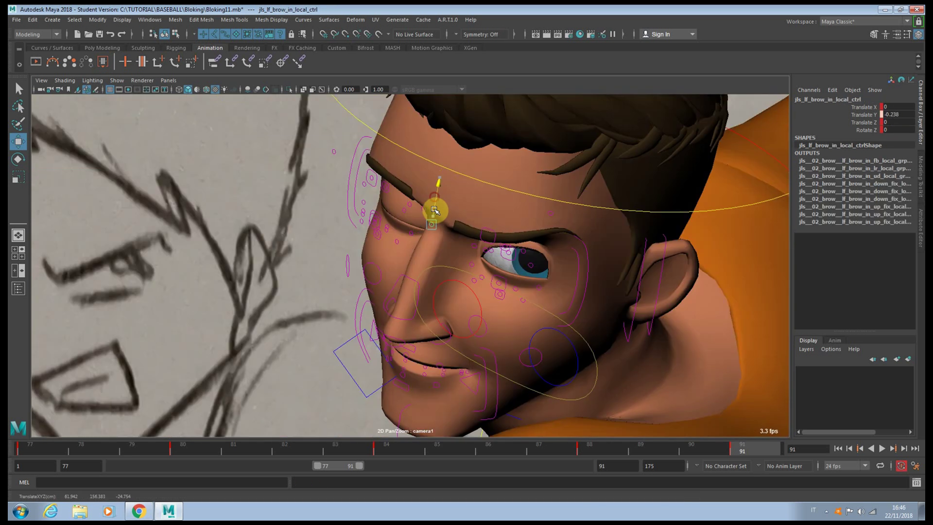
{"action": "left_click_drag", "start_coordinate": [436, 207], "coordinate": [518, 223]}
- Rotate the left eyebrow's middle control to about 21.6 in Z
{"action": "key", "text": "e"}
{"action": "key", "text": "q"}
{"action": "left_click", "coordinate": [488, 249]}
{"action": "key", "text": "w"}
{"action": "key", "text": "ctrl+z"}
{"action": "key", "text": "e"}
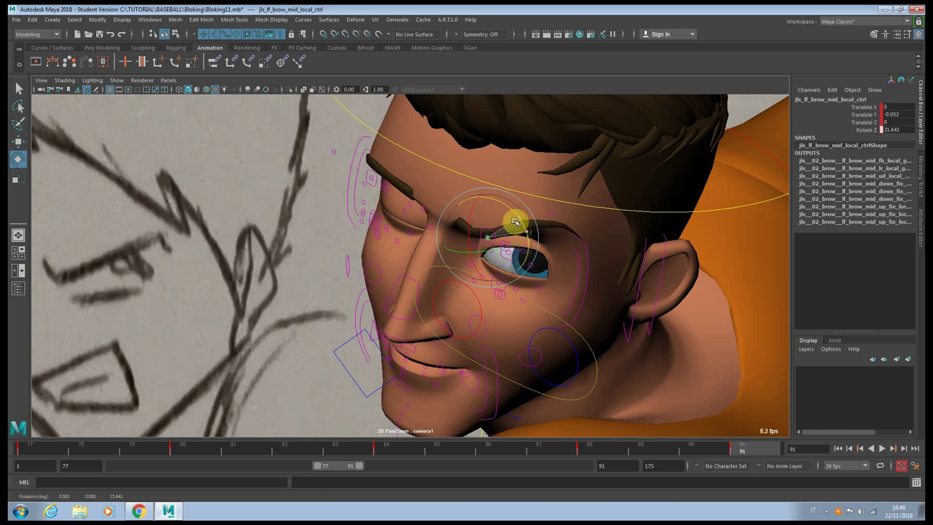
- Raise both eye master controls about 0.19 in Y
{"action": "left_click", "coordinate": [542, 203]}
{"action": "key", "text": "w"}
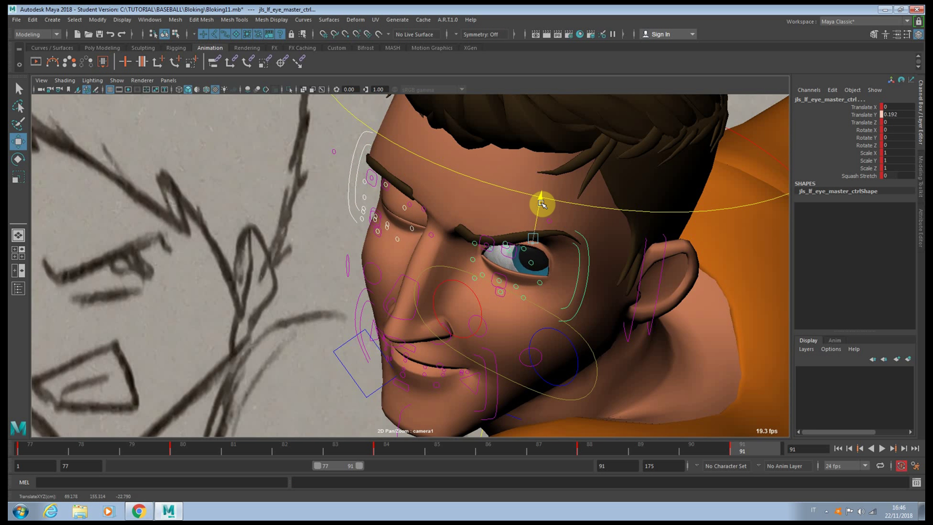
{"action": "left_click_drag", "start_coordinate": [542, 204], "coordinate": [542, 205]}
- Raise the right eyebrow's middle control about 0.51 in Y and shift the center brow control about 0.17 in X
{"action": "key", "text": "w"}
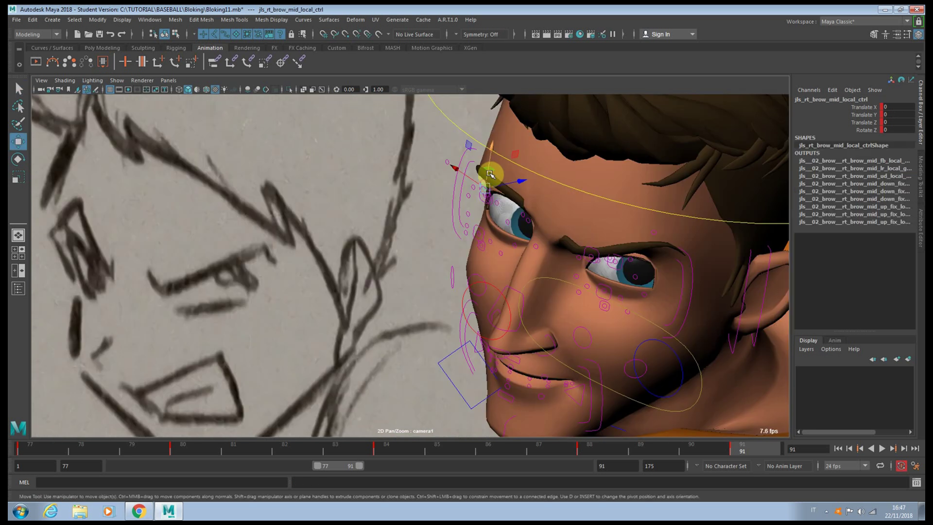
{"action": "left_click_drag", "start_coordinate": [490, 174], "coordinate": [494, 140]}
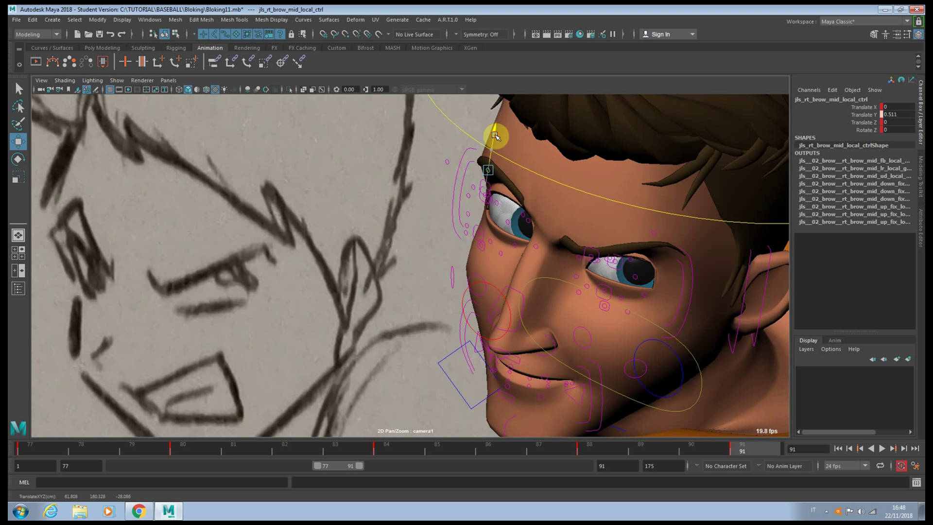
{"action": "left_click", "coordinate": [442, 254]}
{"action": "left_click", "coordinate": [535, 223]}
{"action": "left_click_drag", "start_coordinate": [542, 233], "coordinate": [550, 237]}
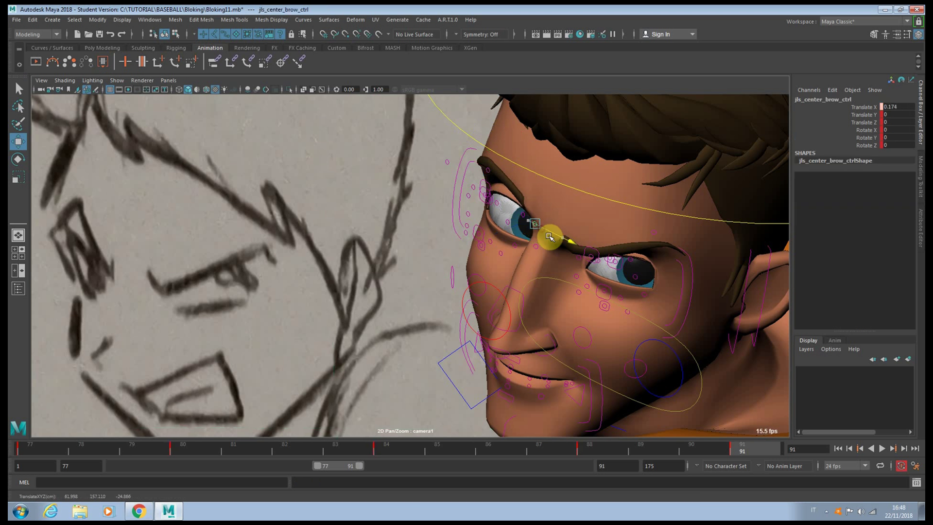
- Move the right eyebrow's inner control to about X -0.42, Y -0.47 and reshape the rest of that brow
{"action": "left_click", "coordinate": [524, 217]}
{"action": "left_click_drag", "start_coordinate": [513, 208], "coordinate": [537, 210]}
{"action": "key", "text": "q"}
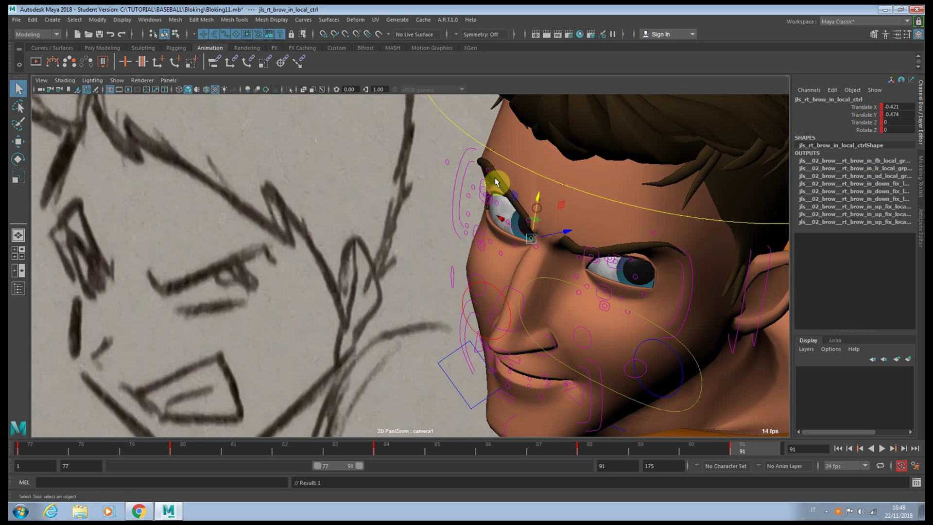
{"action": "left_click", "coordinate": [486, 174]}
{"action": "key", "text": "w"}
{"action": "left_click_drag", "start_coordinate": [472, 162], "coordinate": [466, 194]}
{"action": "mouse_move", "coordinate": [501, 158]}
{"action": "left_mouse_down"}
{"action": "mouse_move", "coordinate": [501, 141]}
{"action": "mouse_move", "coordinate": [489, 152]}
{"action": "left_mouse_up"}
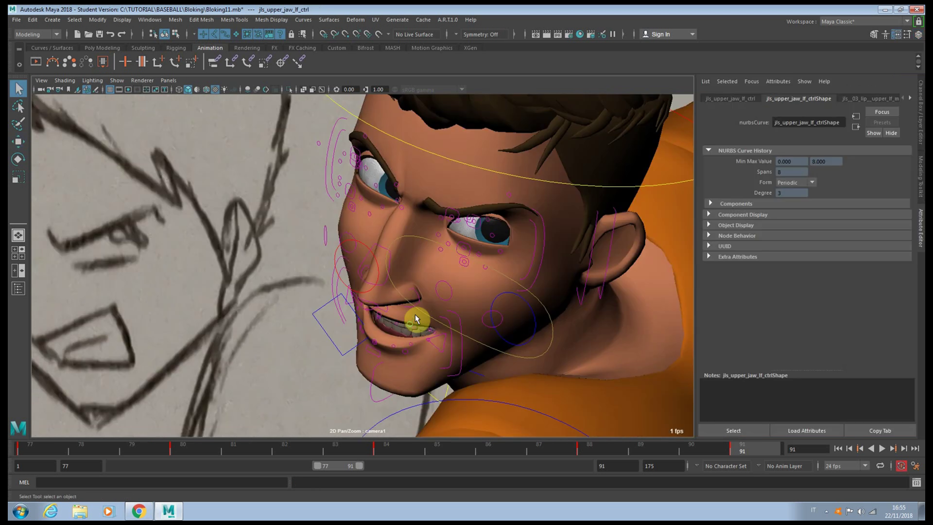
- Move the left upper jaw control and the left mouth corner control to bare the clenched teeth
{"action": "left_click_drag", "start_coordinate": [417, 317], "coordinate": [454, 322]}
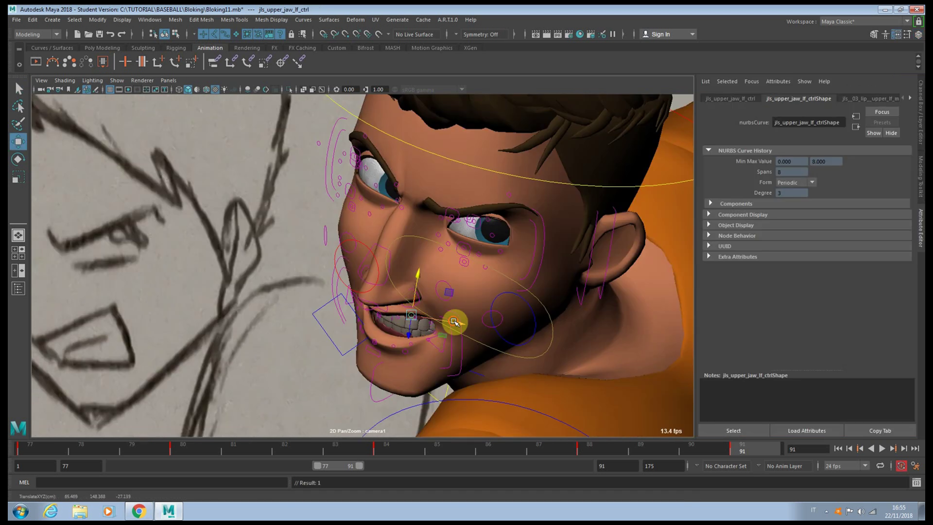
{"action": "left_click", "coordinate": [453, 301]}
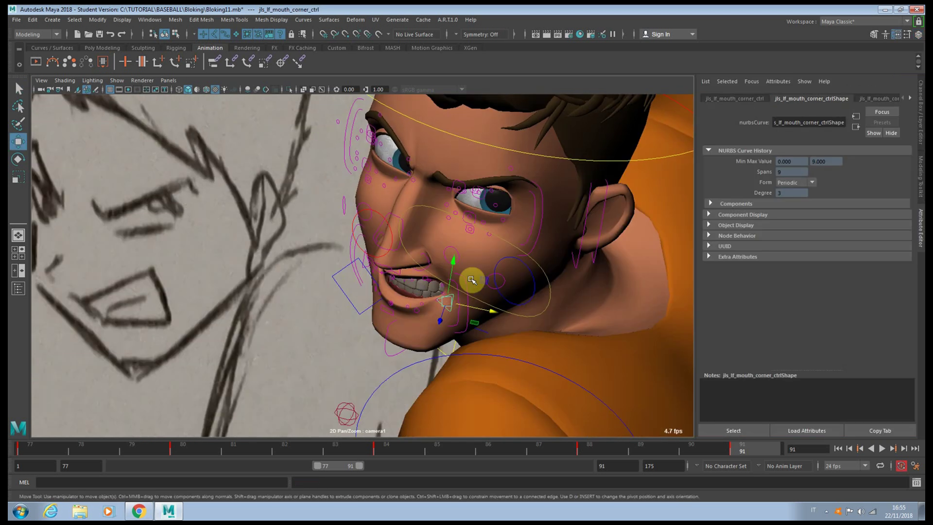
{"action": "left_click_drag", "start_coordinate": [480, 281], "coordinate": [482, 288]}
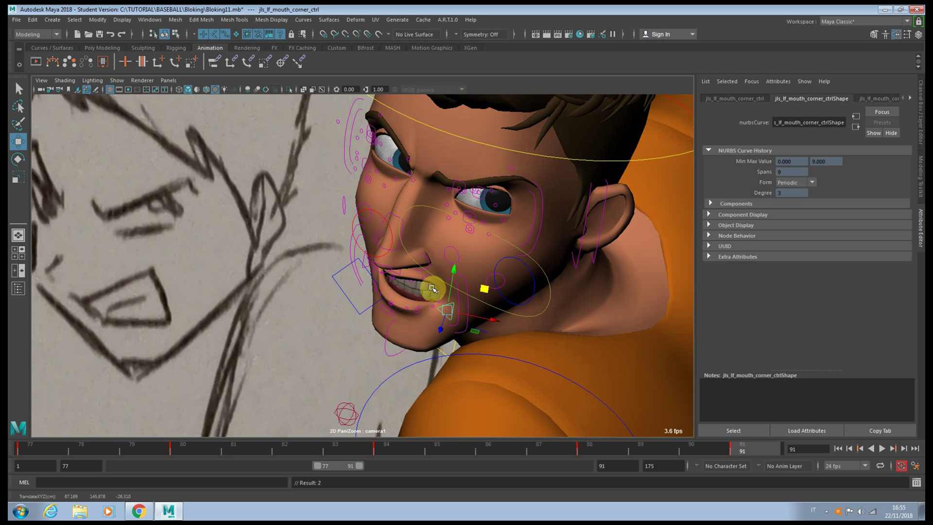
- Move and rotate the second free control of the left upper lip to shape the lip's outer end over the teeth
{"action": "left_click", "coordinate": [428, 265]}
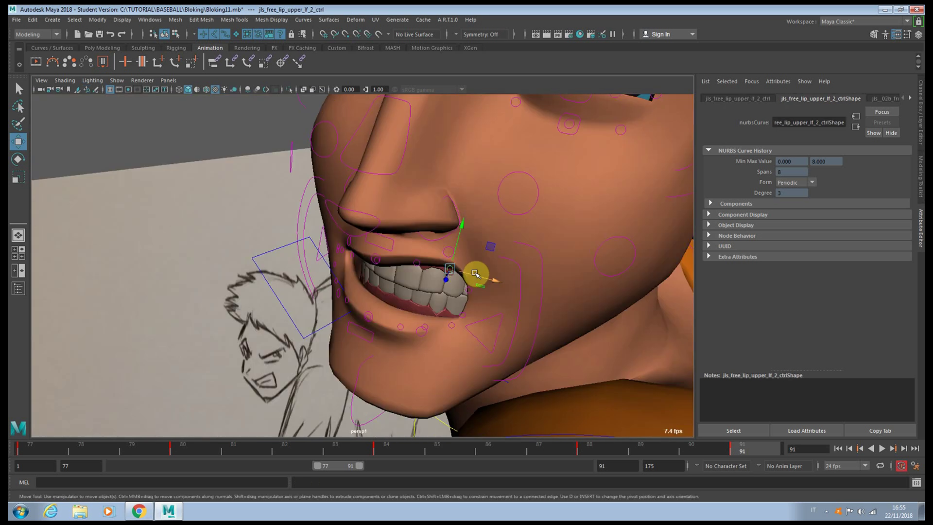
{"action": "left_click", "coordinate": [484, 276]}
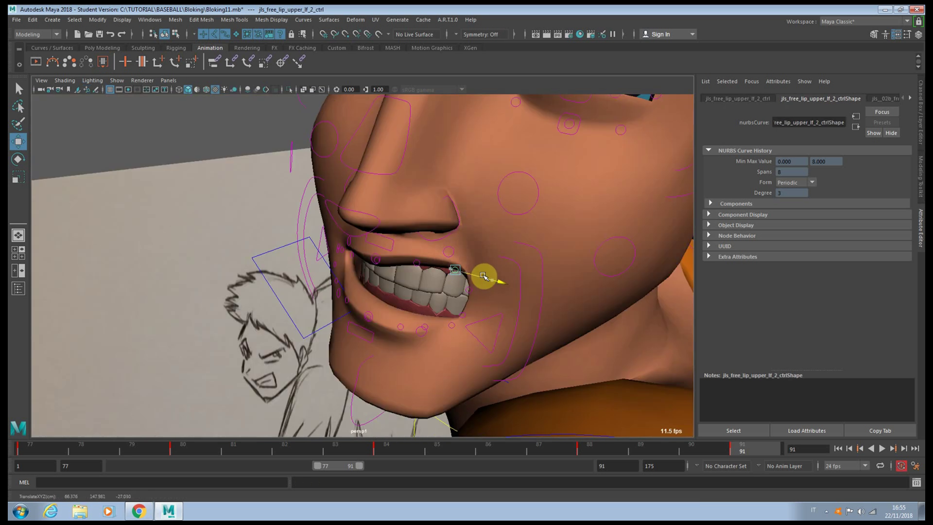
{"action": "key", "text": "e"}
{"action": "left_click_drag", "start_coordinate": [488, 260], "coordinate": [496, 269]}
{"action": "key", "text": "w"}
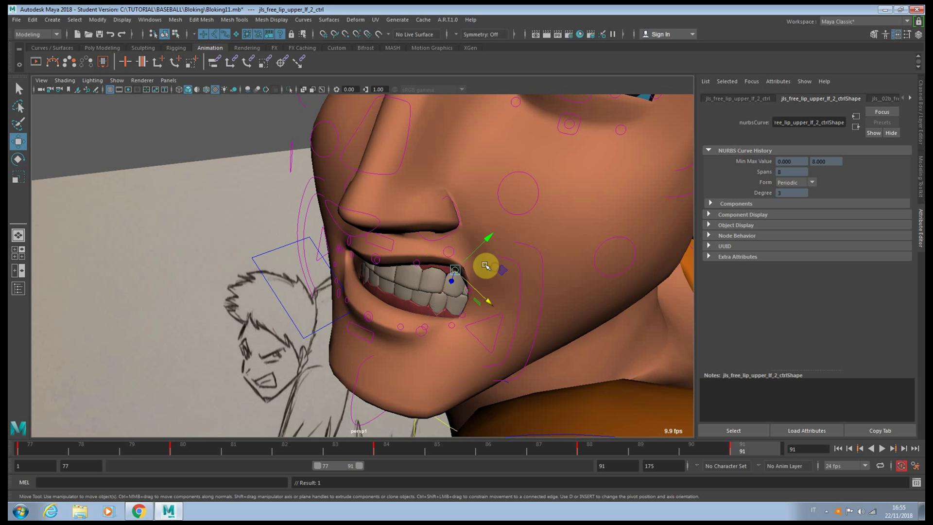
{"action": "left_click", "coordinate": [470, 290]}
{"action": "left_click_drag", "start_coordinate": [491, 295], "coordinate": [487, 293]}
{"action": "key", "text": "q"}
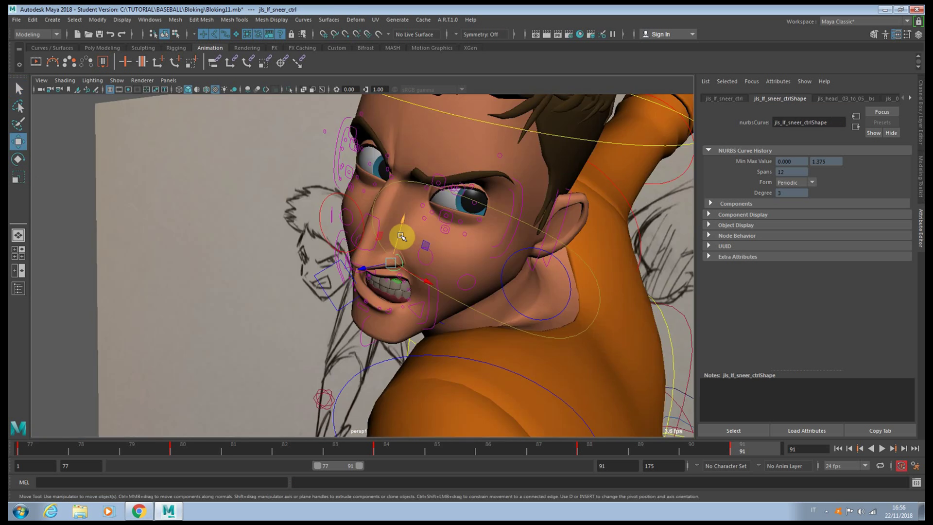
- Adjust the left sneer control and rotate the nose master control about 4.3 in Z
{"action": "left_click", "coordinate": [395, 235]}
{"action": "left_click", "coordinate": [378, 219]}
{"action": "left_click", "coordinate": [410, 225]}
{"action": "key", "text": "e"}
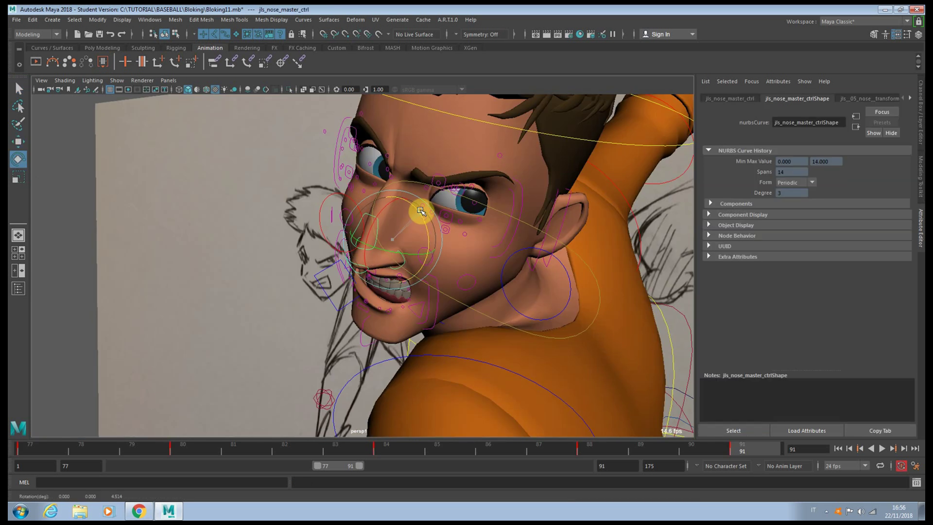
{"action": "key", "text": "w"}
{"action": "left_click", "coordinate": [327, 393]}
{"action": "left_click_drag", "start_coordinate": [362, 421], "coordinate": [365, 423]}
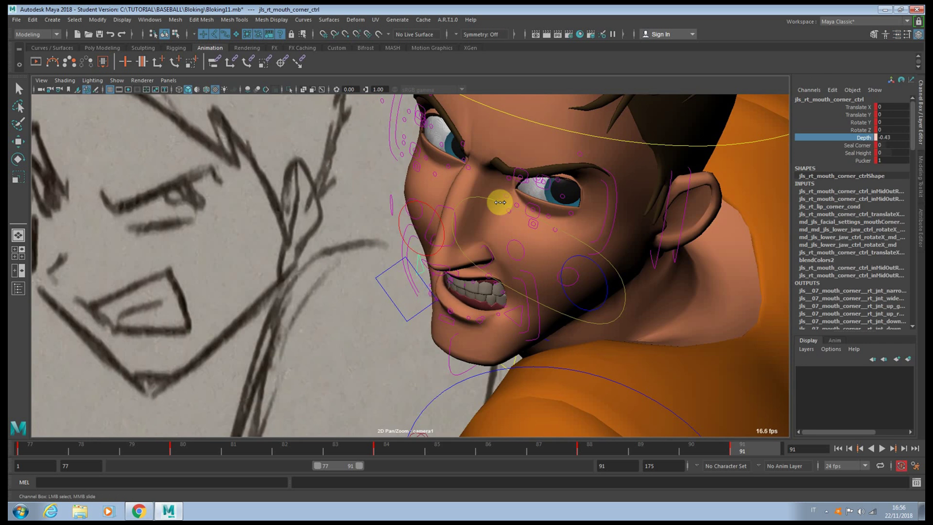
- Move the left mouth corner outward and rotate the mouth master control to about 6.2 in Z
{"action": "left_click", "coordinate": [522, 316]}
{"action": "key", "text": "w"}
{"action": "left_click_drag", "start_coordinate": [546, 317], "coordinate": [559, 321]}
{"action": "left_click", "coordinate": [857, 137]}
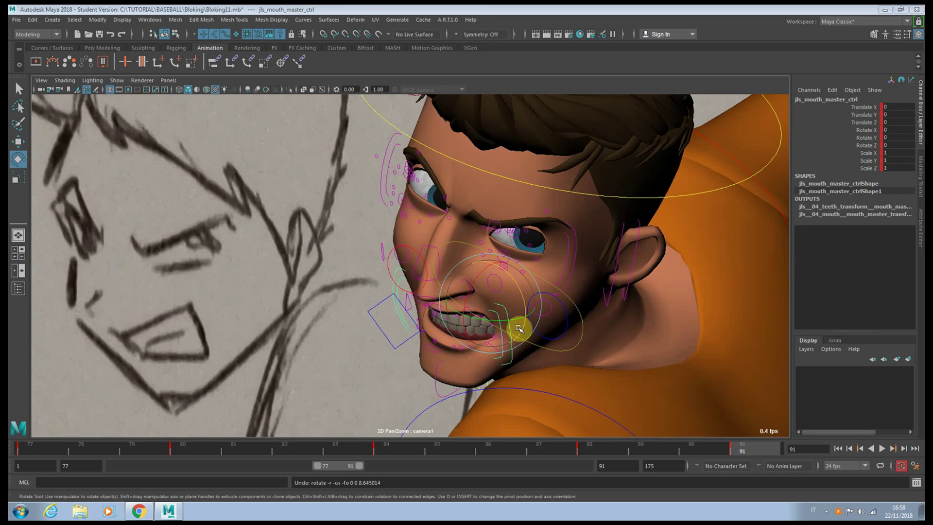
{"action": "left_click_drag", "start_coordinate": [517, 296], "coordinate": [510, 302]}
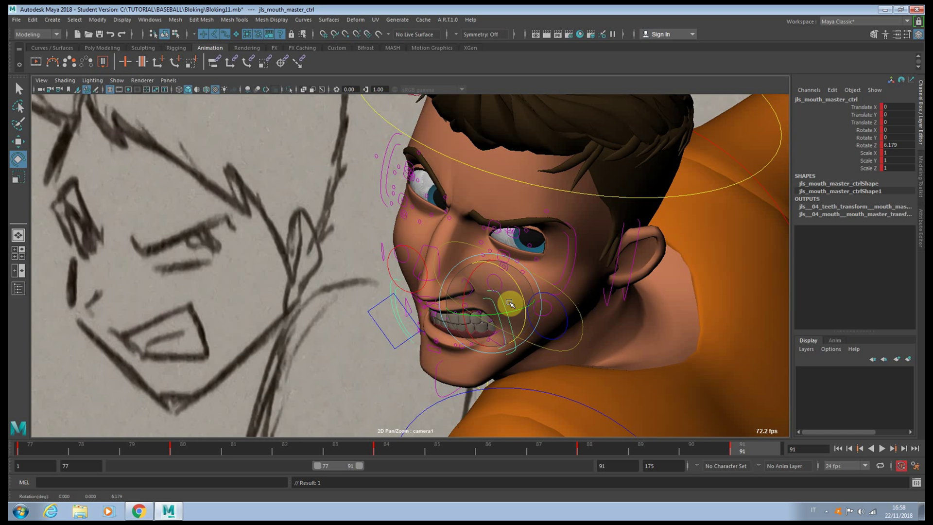
- Scale the mouth master control to adjust the proportions of the clenched mouth
{"action": "key", "text": "r"}
{"action": "left_click_drag", "start_coordinate": [495, 308], "coordinate": [514, 273]}
{"action": "key", "text": "w"}
{"action": "key", "text": "e"}
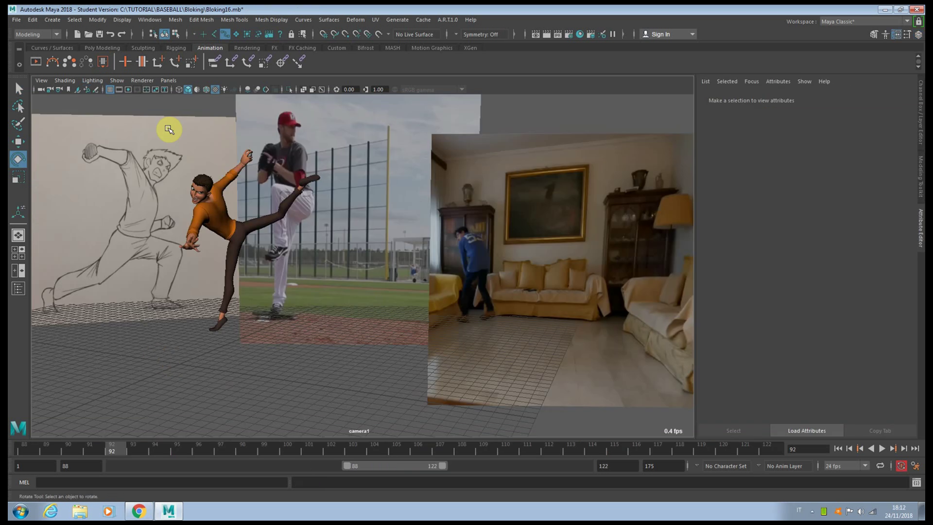
- Go to frame 112 and raise the right foot IK control behind the body to about 14.9 in Translate Y
{"action": "left_click_drag", "start_coordinate": [156, 450], "coordinate": [321, 440]}
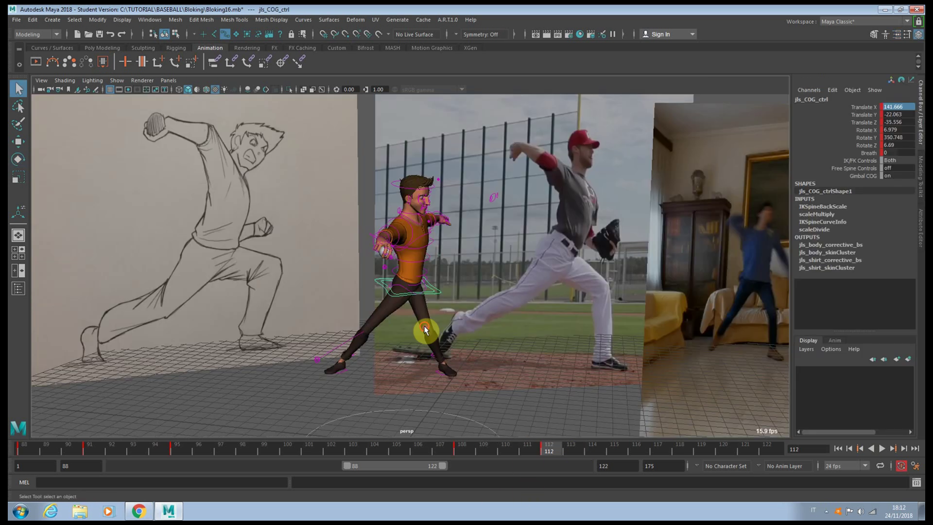
{"action": "key", "text": "w"}
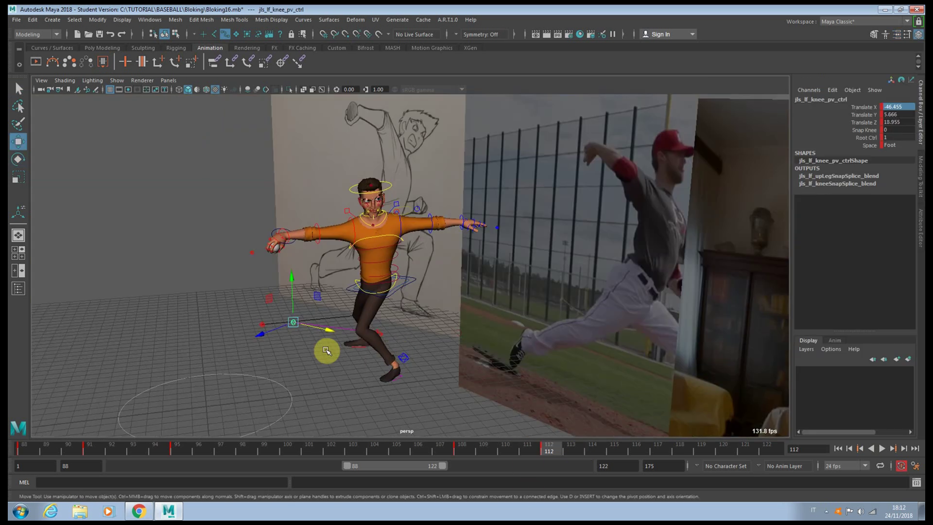
{"action": "left_click_drag", "start_coordinate": [273, 339], "coordinate": [452, 392], "text": "alt"}
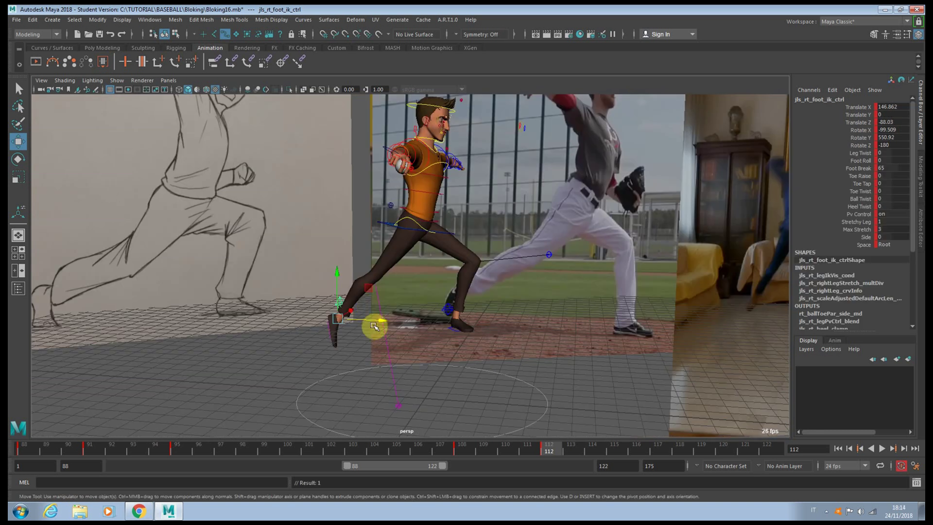
{"action": "left_click_drag", "start_coordinate": [371, 325], "coordinate": [366, 269]}
{"action": "scroll", "coordinate": [441, 286], "scroll_direction": "down", "scroll_amount": 3}
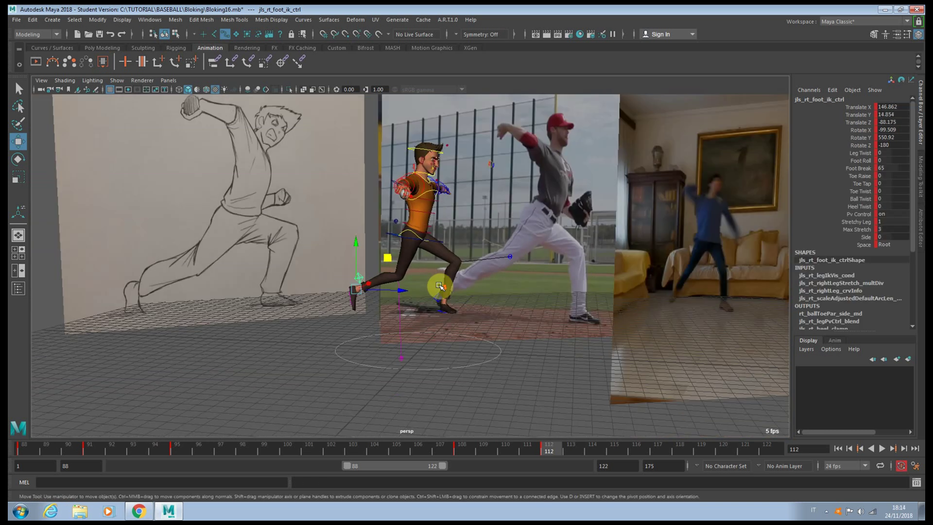
{"action": "middle_click_drag", "start_coordinate": [440, 288], "coordinate": [437, 297], "text": "alt"}
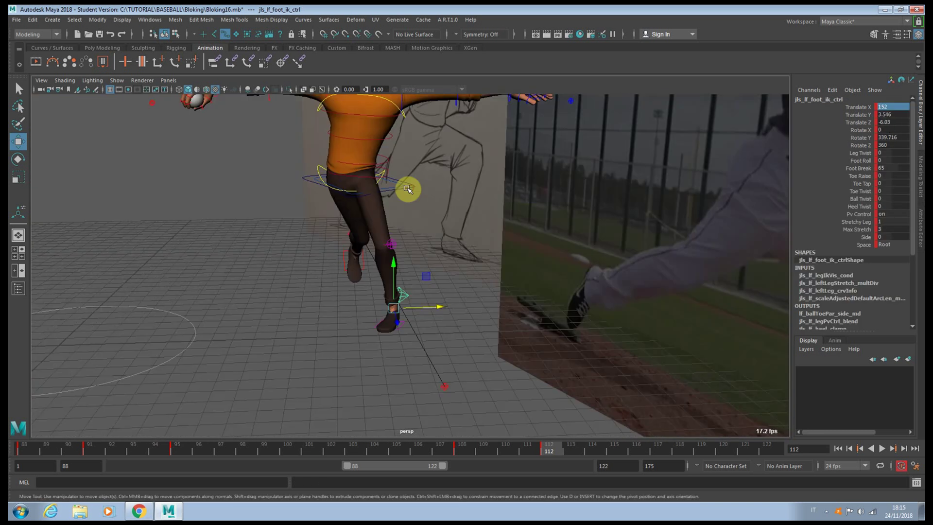
- Shift the hips sideways and move the right knee pole vector control to about -11.5, -20.2, 10.7
{"action": "left_click", "coordinate": [403, 192]}
{"action": "left_click_drag", "start_coordinate": [396, 197], "coordinate": [413, 197]}
{"action": "left_click", "coordinate": [447, 387]}
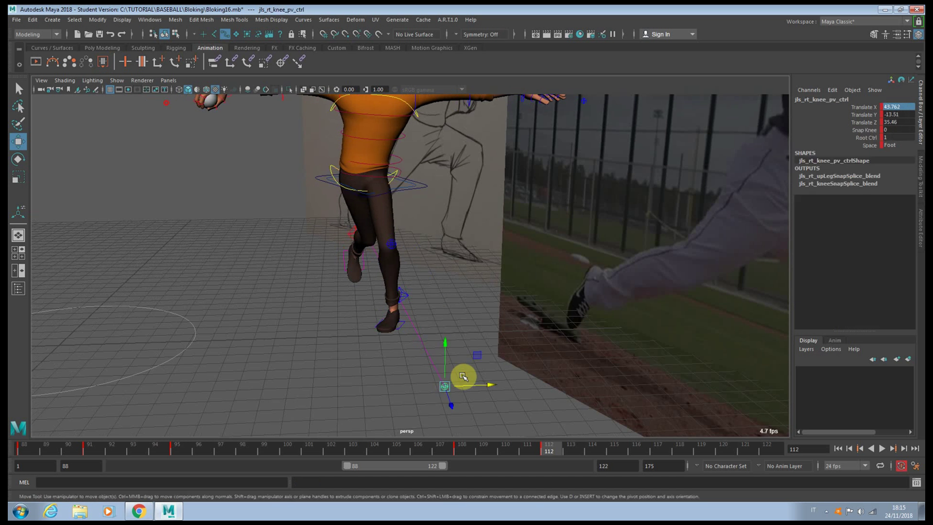
{"action": "left_click_drag", "start_coordinate": [435, 341], "coordinate": [381, 323]}
{"action": "middle_click_drag", "start_coordinate": [419, 231], "coordinate": [414, 241], "text": "alt"}
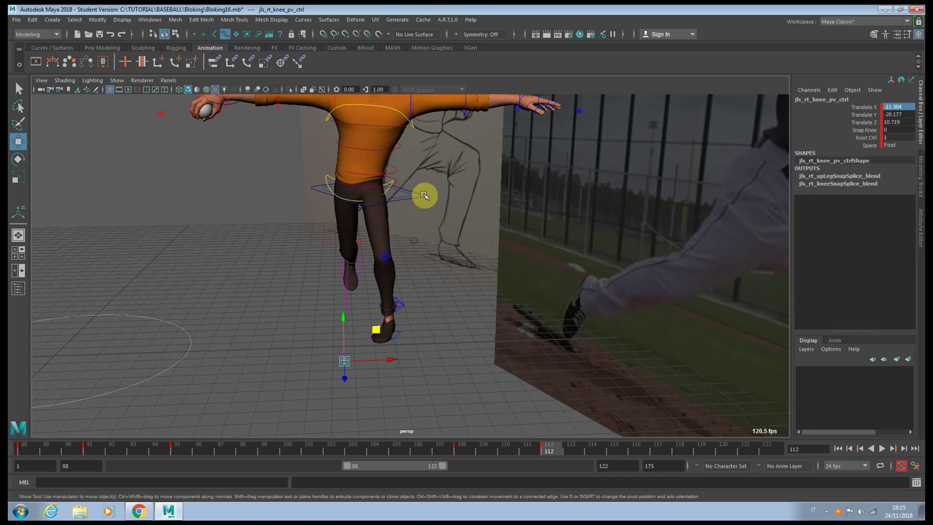
- Rotate the centre-of-gravity control to lean the body, and bend the FK spine controls back to about -11 in Rotate X
{"action": "left_click", "coordinate": [419, 197]}
{"action": "key", "text": "e"}
{"action": "left_click_drag", "start_coordinate": [412, 202], "coordinate": [475, 246]}
{"action": "key", "text": "q"}
{"action": "left_click", "coordinate": [479, 244]}
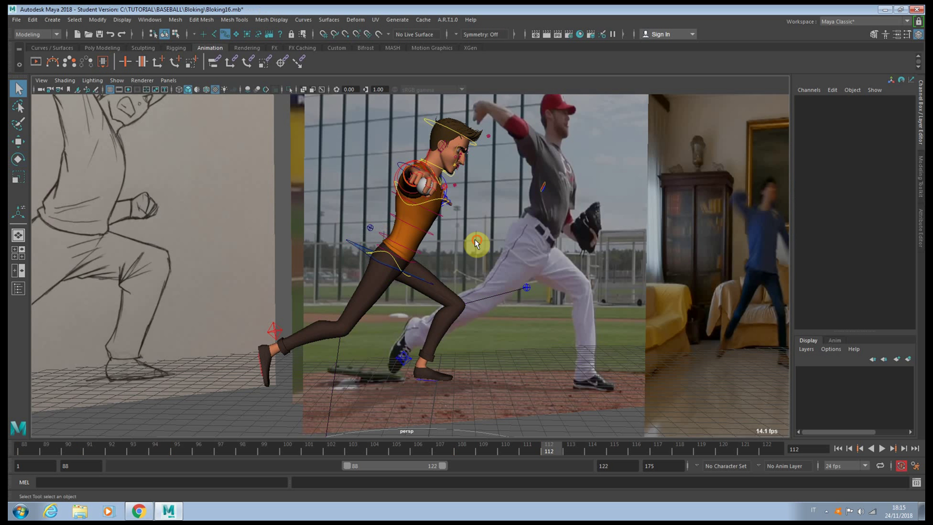
{"action": "left_click_drag", "start_coordinate": [437, 225], "coordinate": [430, 220]}
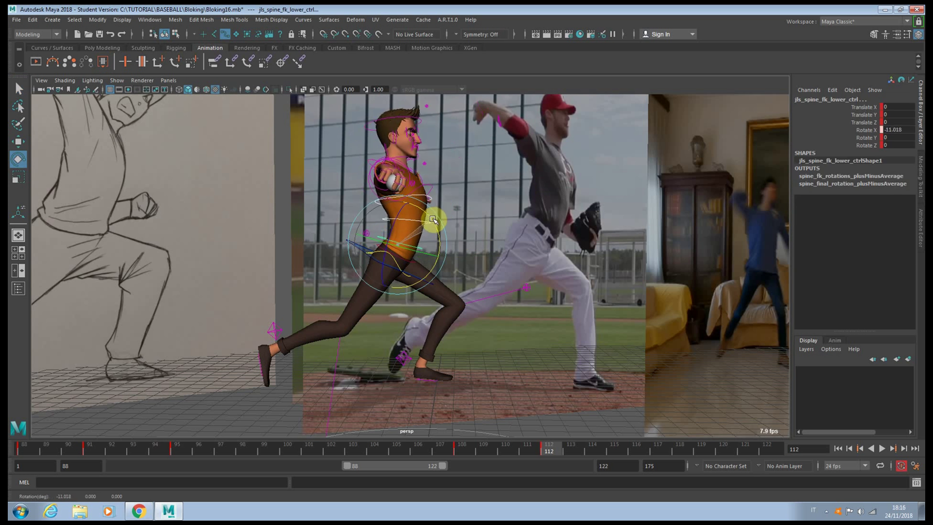
- Rotate the right foot IK control to about -94.7, 524.4, -160.2 and reposition the trailing foot
{"action": "scroll", "coordinate": [431, 220], "scroll_direction": "down", "scroll_amount": 3}
{"action": "left_click", "coordinate": [334, 325]}
{"action": "left_click_drag", "start_coordinate": [333, 327], "coordinate": [368, 302]}
{"action": "key", "text": "w"}
{"action": "left_click_drag", "start_coordinate": [493, 259], "coordinate": [469, 259], "text": "alt"}
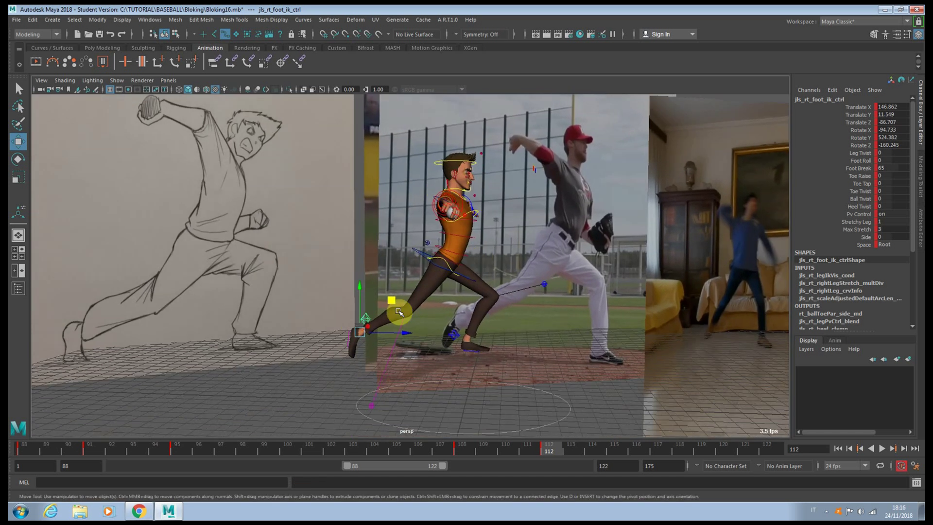
- Rotate the upper FK spine and shoulder controls to tilt and twist the chest
{"action": "left_click", "coordinate": [427, 245]}
{"action": "key", "text": "e"}
{"action": "left_click_drag", "start_coordinate": [485, 243], "coordinate": [407, 296], "text": "alt"}
{"action": "key", "text": "q"}
{"action": "left_click", "coordinate": [394, 289]}
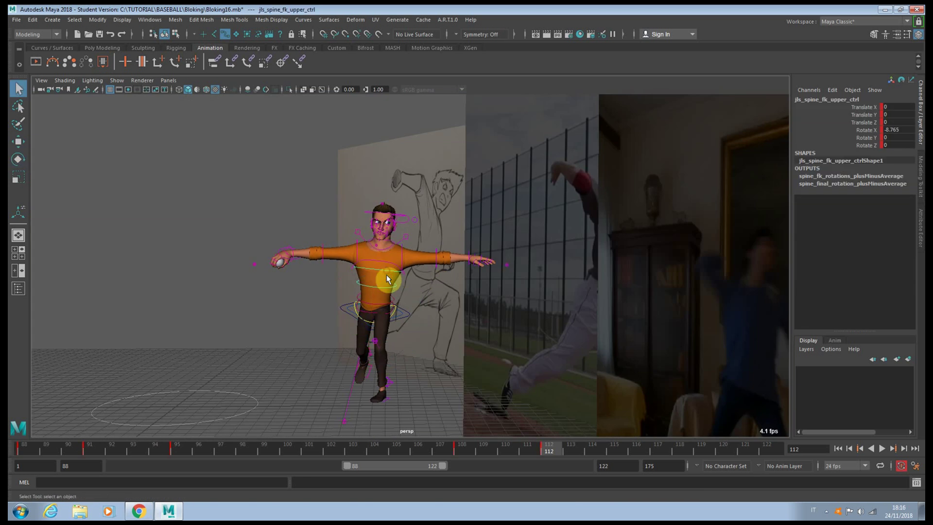
{"action": "left_click", "coordinate": [404, 272]}
{"action": "key", "text": "e"}
{"action": "left_click_drag", "start_coordinate": [406, 254], "coordinate": [406, 243]}
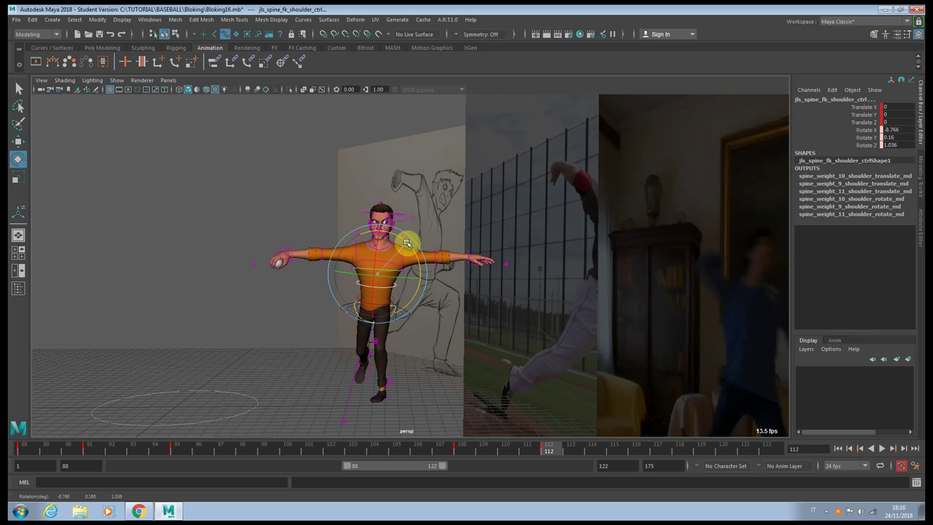
{"action": "left_click_drag", "start_coordinate": [403, 276], "coordinate": [398, 280]}
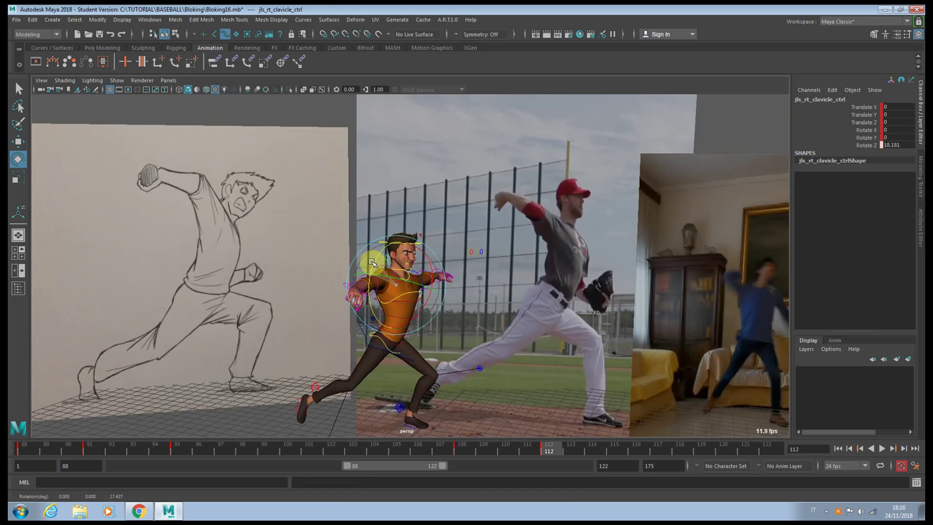
- Rotate the throwing arm's shoulder controls to raise the right arm behind the head
{"action": "key", "text": "q"}
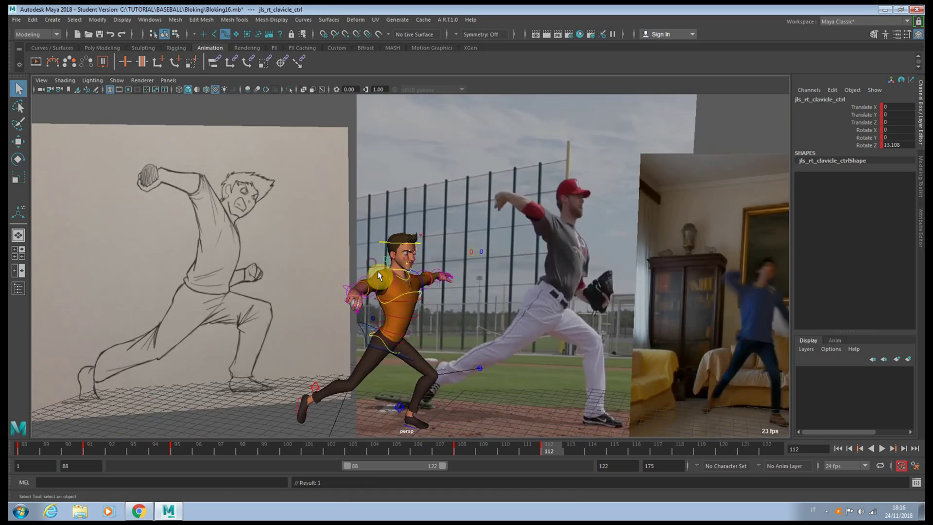
{"action": "left_click", "coordinate": [375, 279]}
{"action": "key", "text": "e"}
{"action": "mouse_move", "coordinate": [381, 299]}
{"action": "left_mouse_down"}
{"action": "mouse_move", "coordinate": [398, 293]}
{"action": "mouse_move", "coordinate": [395, 310]}
{"action": "left_mouse_up"}
{"action": "key", "text": "q"}
{"action": "left_click", "coordinate": [379, 265]}
{"action": "key", "text": "e"}
{"action": "left_click_drag", "start_coordinate": [380, 267], "coordinate": [416, 286]}
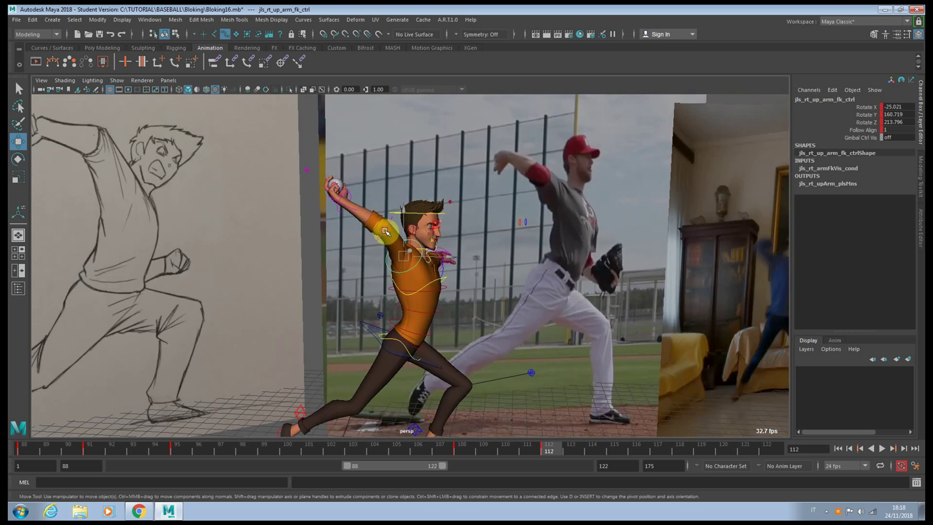
- Refine the rotation of the right upper arm FK control to match the pitching references
{"action": "left_click", "coordinate": [386, 232]}
{"action": "key", "text": "e"}
{"action": "left_click_drag", "start_coordinate": [389, 227], "coordinate": [367, 220]}
{"action": "left_click", "coordinate": [346, 217]}
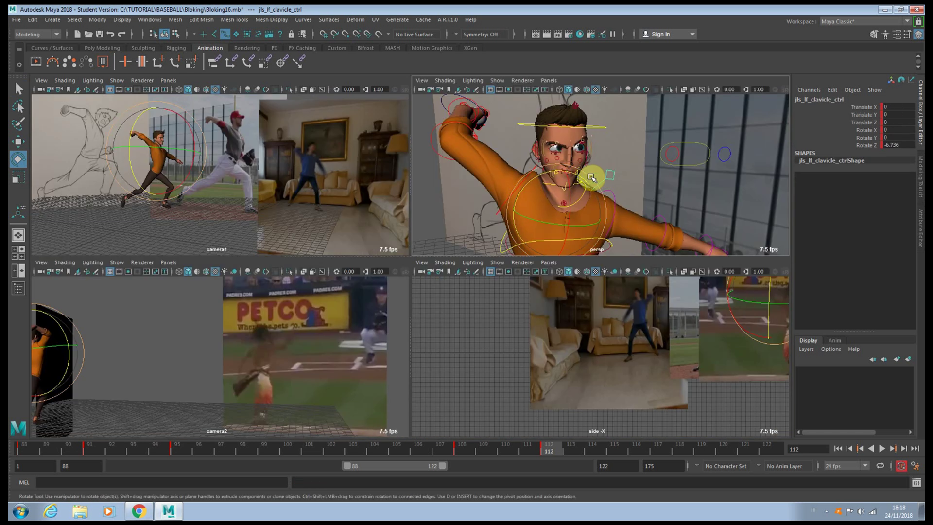
- Rotate the left upper arm FK control to about -44.3 in Z and bend the left forearm forward
{"action": "left_click", "coordinate": [612, 199]}
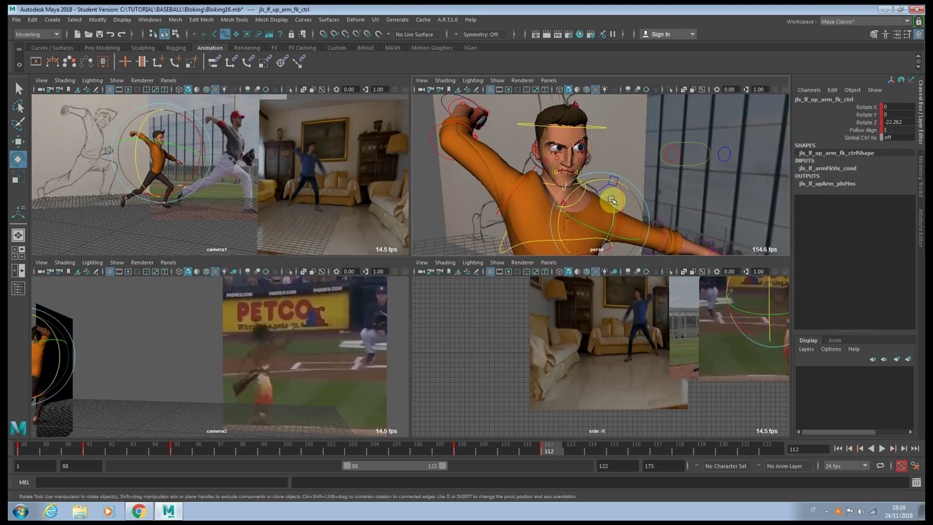
{"action": "left_click_drag", "start_coordinate": [585, 183], "coordinate": [624, 204]}
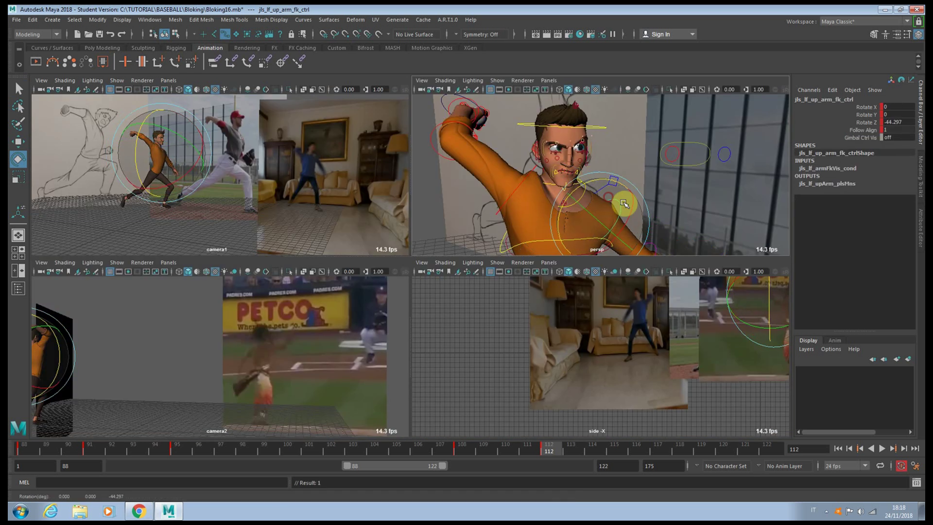
{"action": "middle_click_drag", "start_coordinate": [624, 203], "coordinate": [592, 154], "text": "alt"}
{"action": "left_click", "coordinate": [655, 208]}
{"action": "left_click", "coordinate": [626, 210]}
{"action": "left_click_drag", "start_coordinate": [631, 213], "coordinate": [572, 202]}
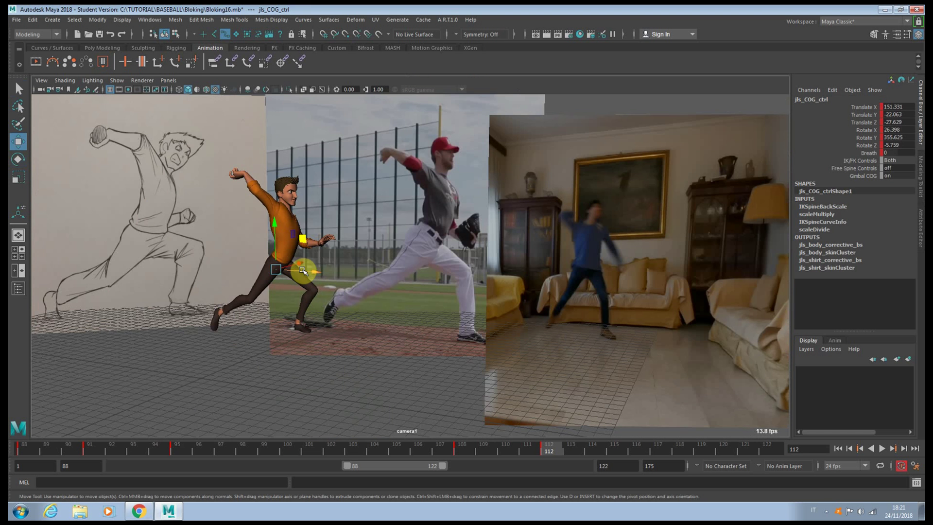
- Shift the body forward with the centre-of-gravity control and rotate the head control in X to match the references
{"action": "mouse_move", "coordinate": [306, 269]}
{"action": "left_mouse_down"}
{"action": "mouse_move", "coordinate": [313, 250]}
{"action": "mouse_move", "coordinate": [313, 276]}
{"action": "left_mouse_up"}
{"action": "key", "text": "w"}
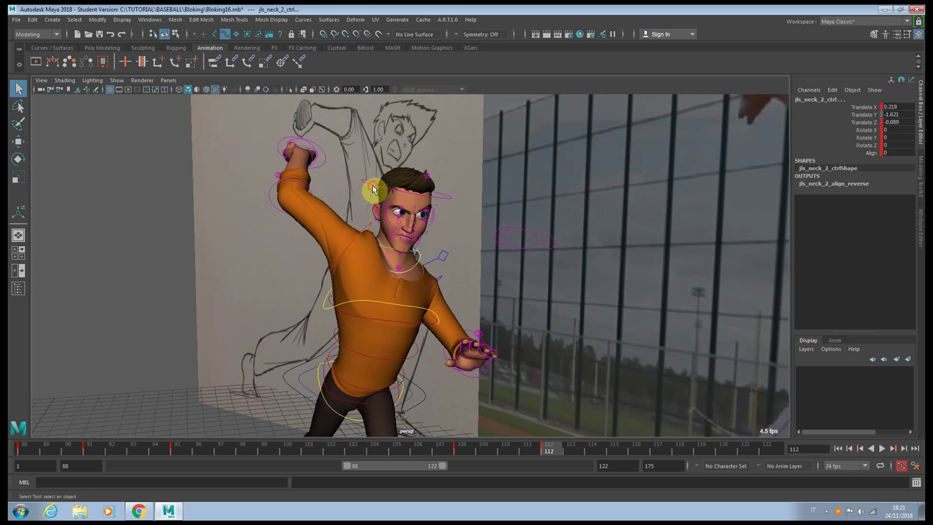
{"action": "left_click", "coordinate": [372, 185]}
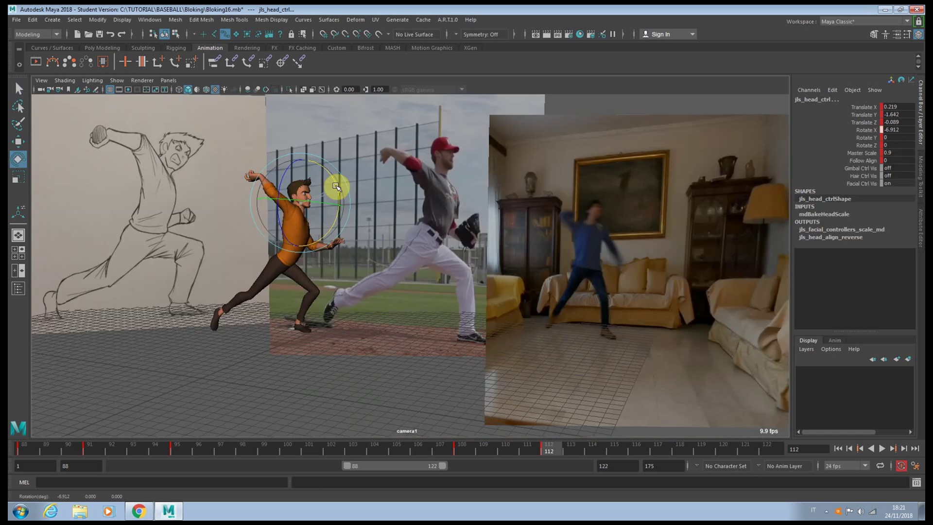
{"action": "left_click_drag", "start_coordinate": [333, 188], "coordinate": [288, 216]}
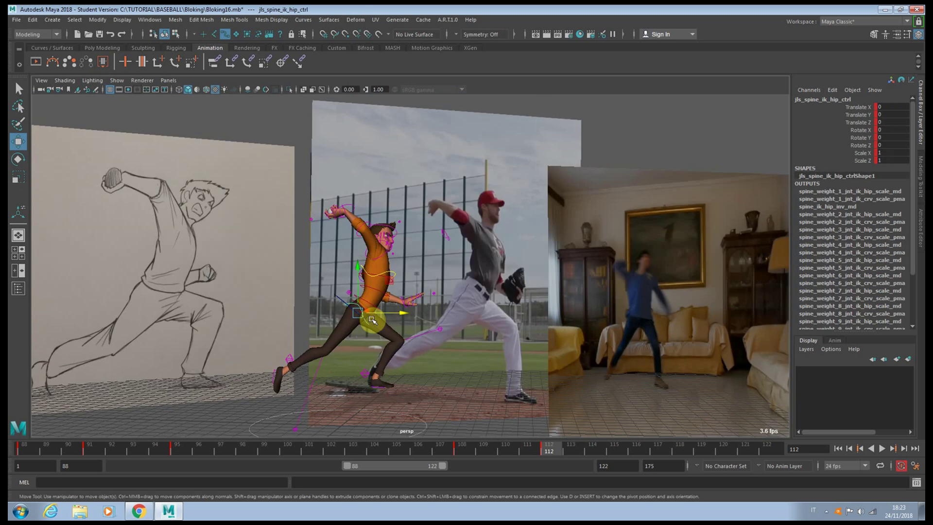
{"action": "left_click_drag", "start_coordinate": [388, 282], "coordinate": [400, 299]}
{"action": "key", "text": "ctrl+z"}
{"action": "key", "text": "e"}
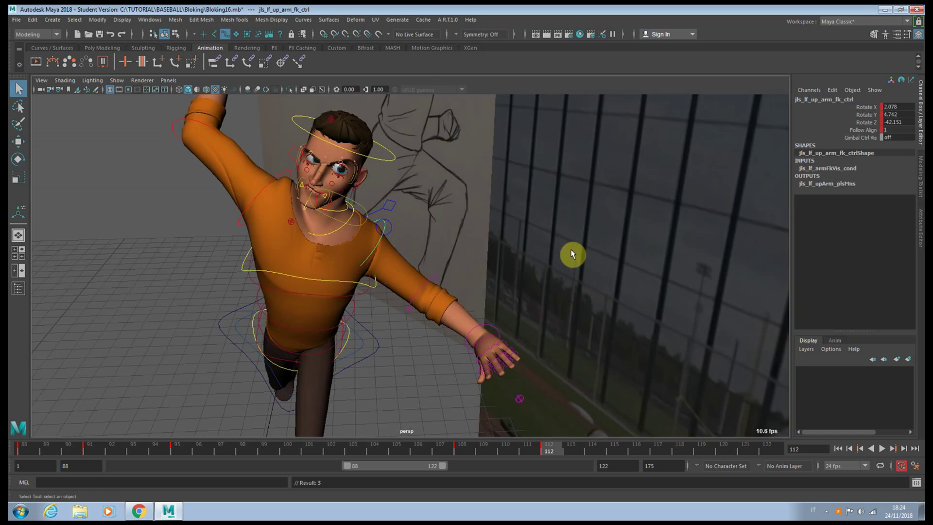
- Rotate the left middle finger's cup control to shape the open palm of the left hand
{"action": "scroll", "coordinate": [573, 256], "scroll_direction": "up", "scroll_amount": 3}
{"action": "middle_click_drag", "start_coordinate": [565, 266], "coordinate": [509, 215], "text": "alt"}
{"action": "left_click", "coordinate": [478, 314]}
{"action": "middle_click_drag", "start_coordinate": [440, 263], "coordinate": [301, 163], "text": "alt"}
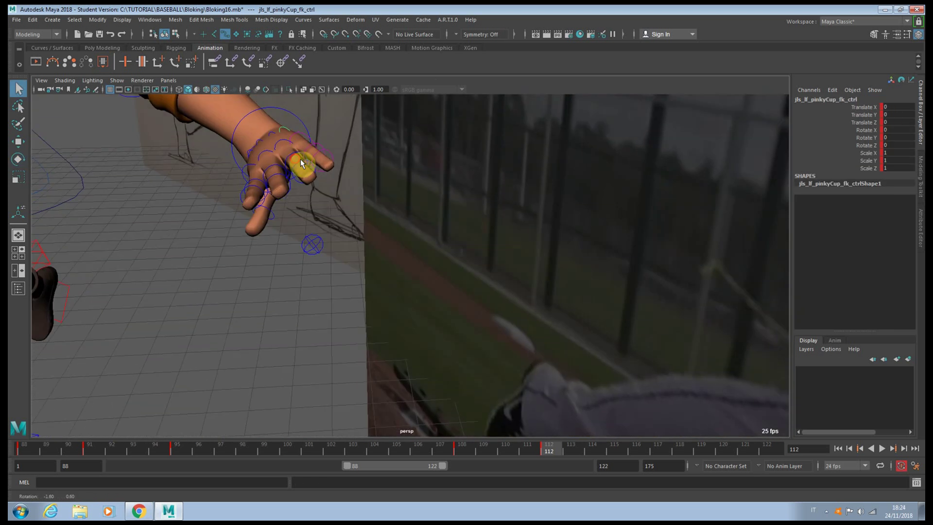
{"action": "left_click_drag", "start_coordinate": [301, 163], "coordinate": [506, 234], "text": "alt"}
{"action": "scroll", "coordinate": [512, 232], "scroll_direction": "up", "scroll_amount": 3}
{"action": "left_click", "coordinate": [269, 190]}
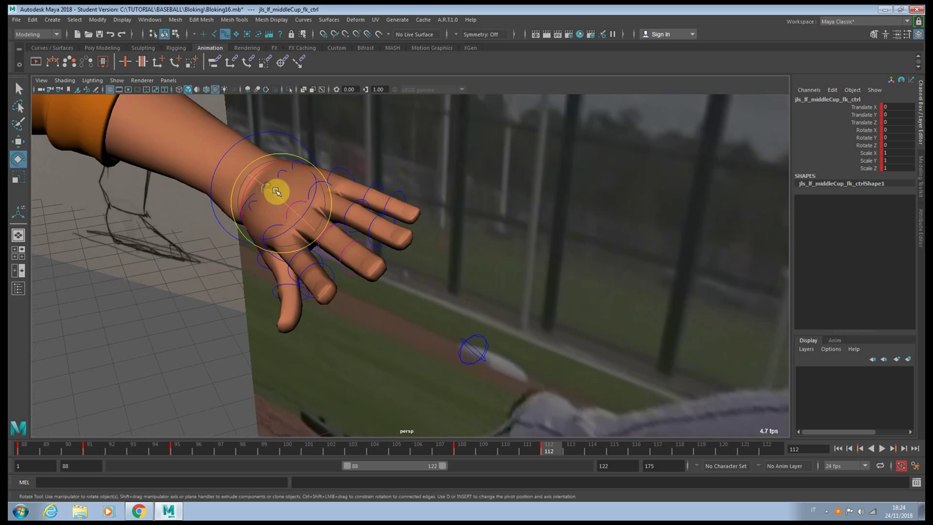
{"action": "key", "text": "e"}
{"action": "left_click_drag", "start_coordinate": [287, 173], "coordinate": [341, 185]}
- Rotate the neighbouring left hand control to continue shaping the hand pose
{"action": "key", "text": "q"}
{"action": "left_click", "coordinate": [294, 164]}
{"action": "key", "text": "e"}
{"action": "left_click_drag", "start_coordinate": [129, 261], "coordinate": [104, 268]}
- Refine the left arm's rotation near the shoulder against the drawing and pitcher reference
{"action": "key", "text": "q"}
{"action": "left_click", "coordinate": [92, 270]}
{"action": "key", "text": "e"}
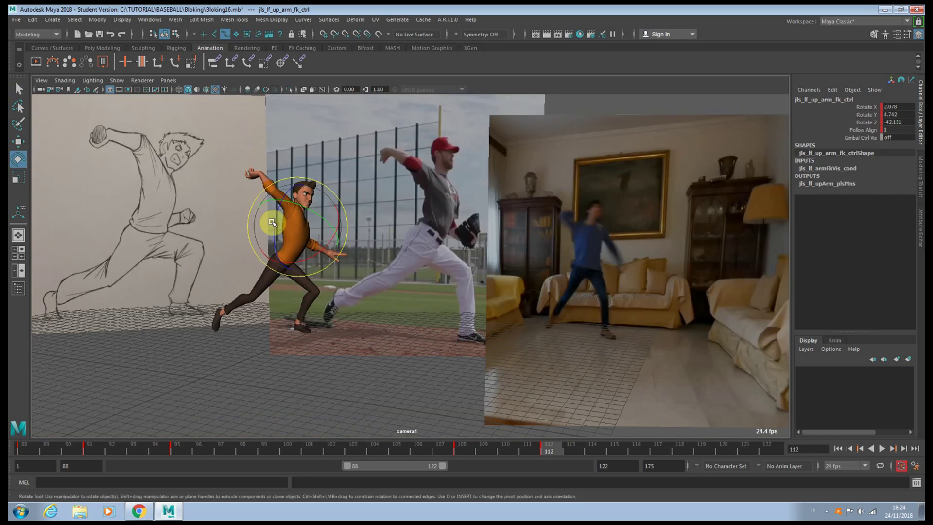
{"action": "left_click", "coordinate": [298, 216]}
{"action": "left_click_drag", "start_coordinate": [300, 219], "coordinate": [303, 219]}
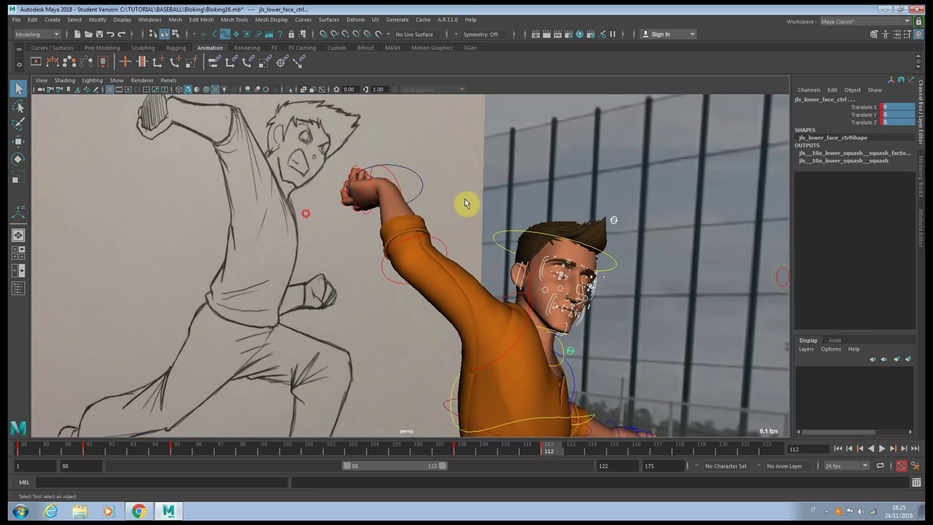
- Move the lower lip control down to bare the lower teeth
{"action": "scroll", "coordinate": [558, 243], "scroll_direction": "up", "scroll_amount": 10}
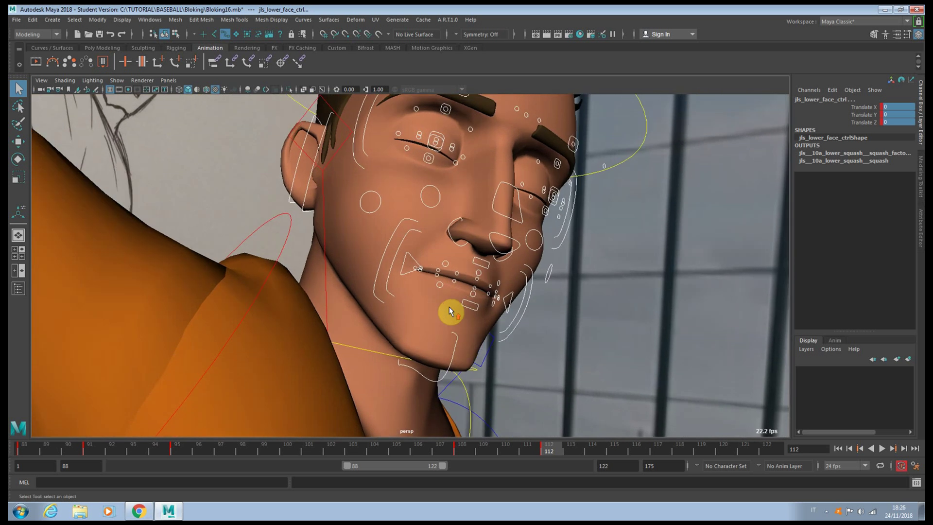
{"action": "left_click", "coordinate": [473, 320]}
{"action": "key", "text": "w"}
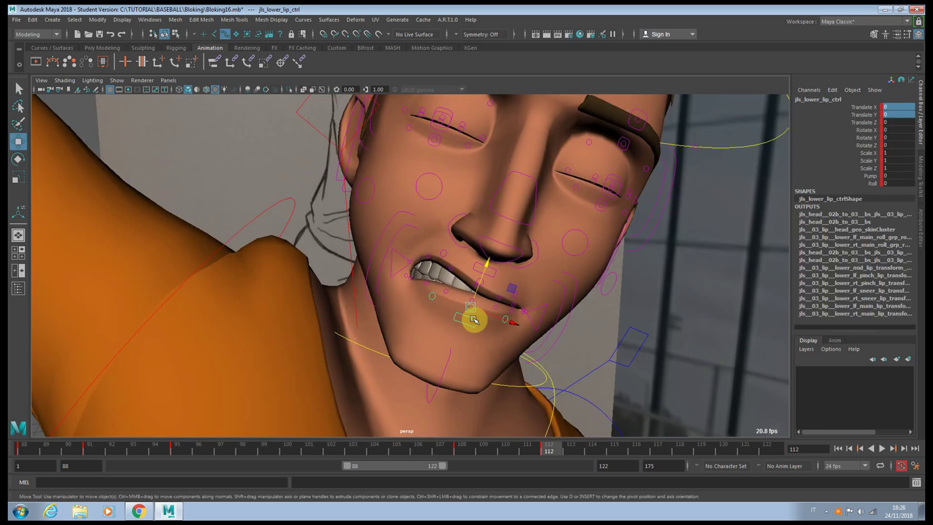
- Rotate the left mouth corner to -31.98 in Z and move it to 0.74 in X and 0.184 in Y
{"action": "left_click", "coordinate": [539, 308]}
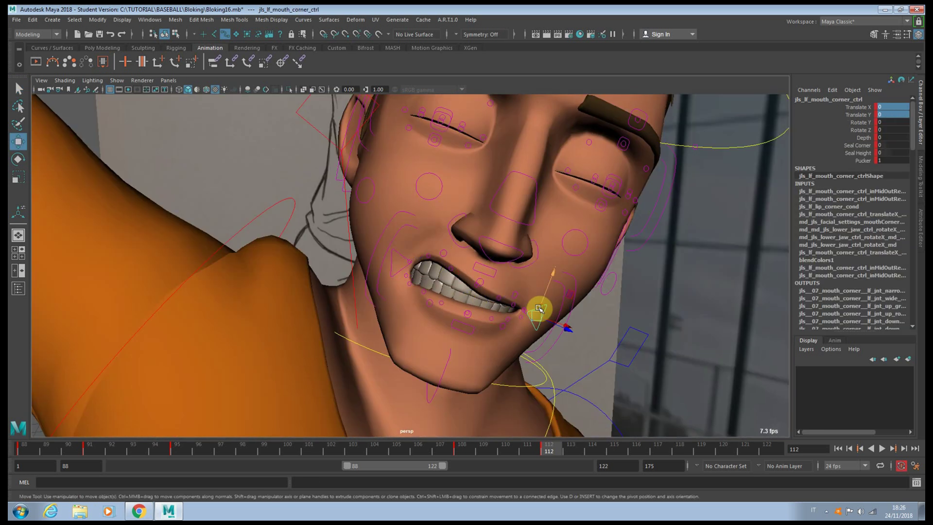
{"action": "key", "text": "e"}
{"action": "left_click_drag", "start_coordinate": [511, 293], "coordinate": [524, 284]}
{"action": "key", "text": "w"}
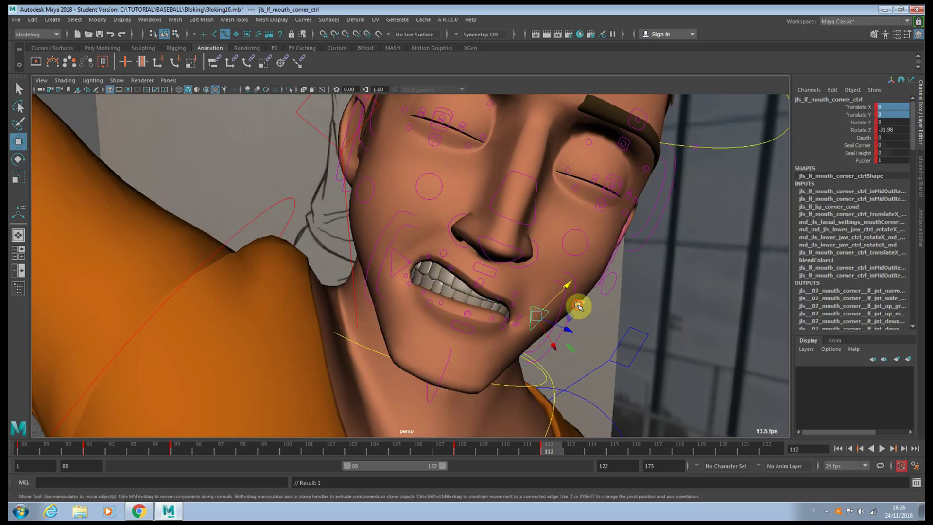
{"action": "left_click_drag", "start_coordinate": [579, 306], "coordinate": [540, 334], "text": "alt"}
{"action": "middle_click_drag", "start_coordinate": [528, 335], "coordinate": [552, 339]}
{"action": "mouse_move", "coordinate": [552, 339]}
{"action": "left_mouse_down"}
{"action": "mouse_move", "coordinate": [537, 339]}
{"action": "mouse_move", "coordinate": [590, 352]}
{"action": "mouse_move", "coordinate": [558, 346]}
{"action": "left_mouse_up"}
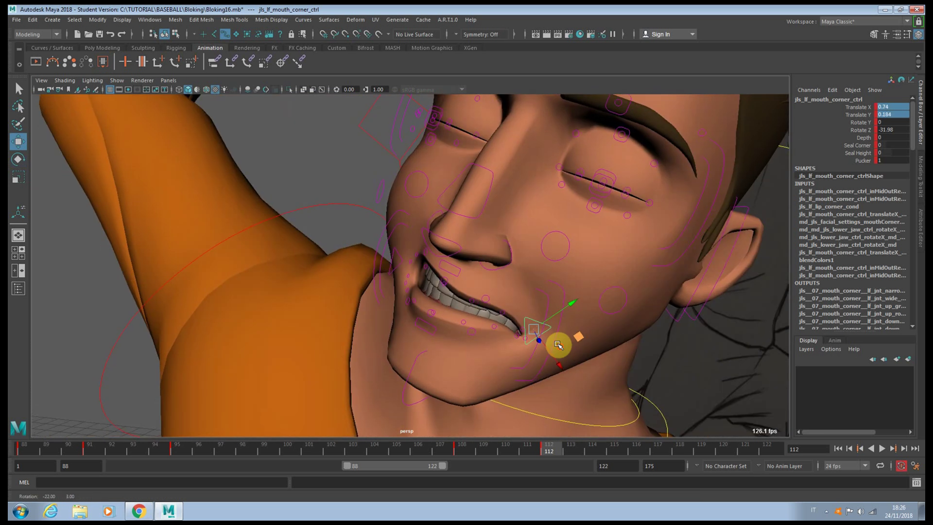
- Add the right mouth corner control to the selection and pick the Depth attribute for both corners
{"action": "left_click", "coordinate": [409, 263]}
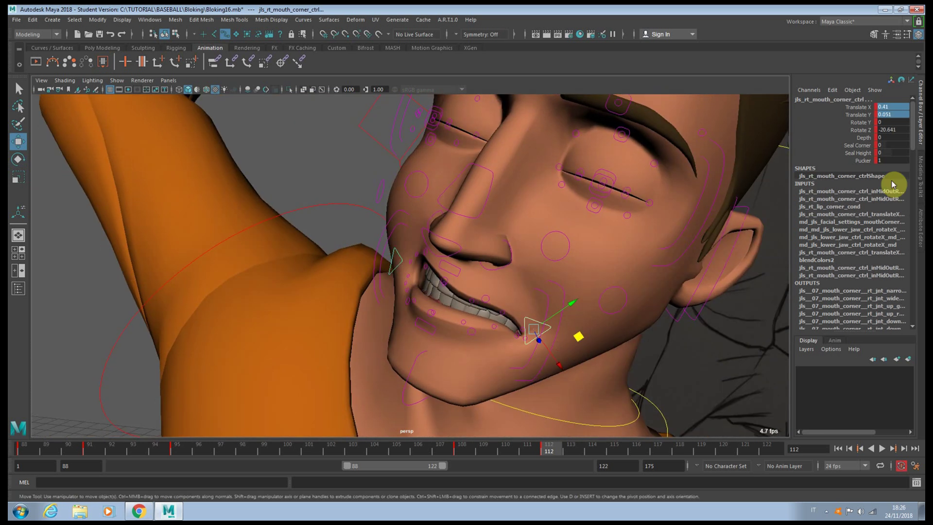
{"action": "left_click", "coordinate": [865, 138]}
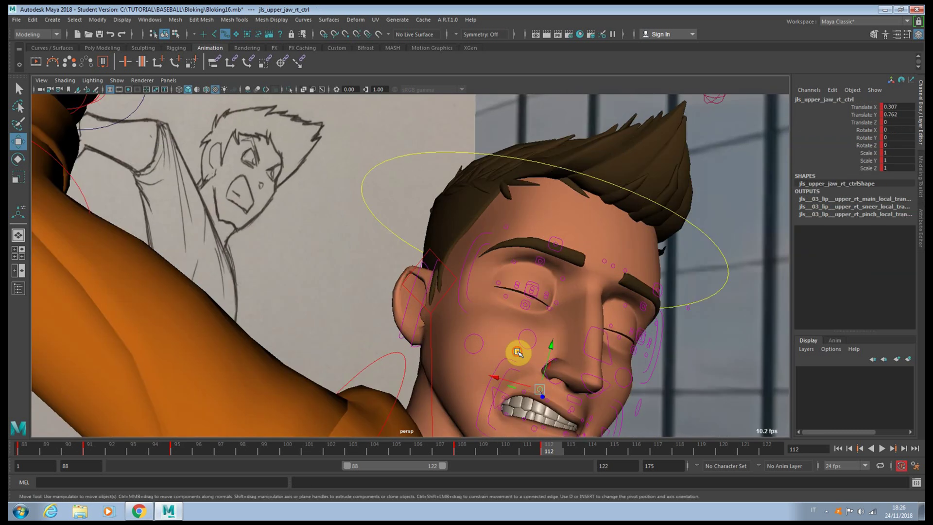
- Raise the right upper lip control into a snarl, adjust the neighbouring mouth control and key the pose
{"action": "middle_click_drag", "start_coordinate": [518, 352], "coordinate": [519, 342]}
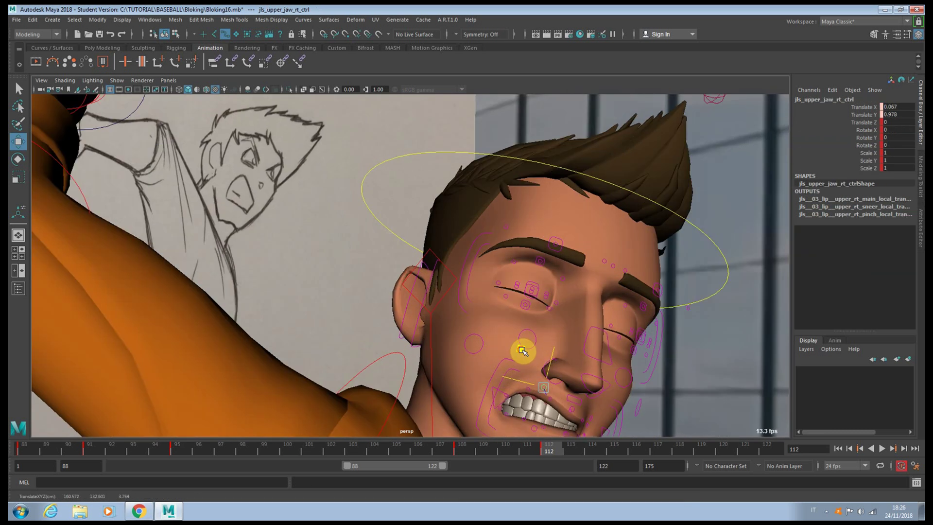
{"action": "middle_click_drag", "start_coordinate": [554, 375], "coordinate": [538, 306], "text": "alt"}
{"action": "left_click", "coordinate": [548, 378]}
{"action": "left_click_drag", "start_coordinate": [553, 358], "coordinate": [577, 371]}
{"action": "key", "text": "s"}
- Rescale the mouth master control, undoing the vertical stretch and the uniform enlargement along the way
{"action": "key", "text": "q"}
{"action": "left_click_drag", "start_coordinate": [495, 300], "coordinate": [500, 294]}
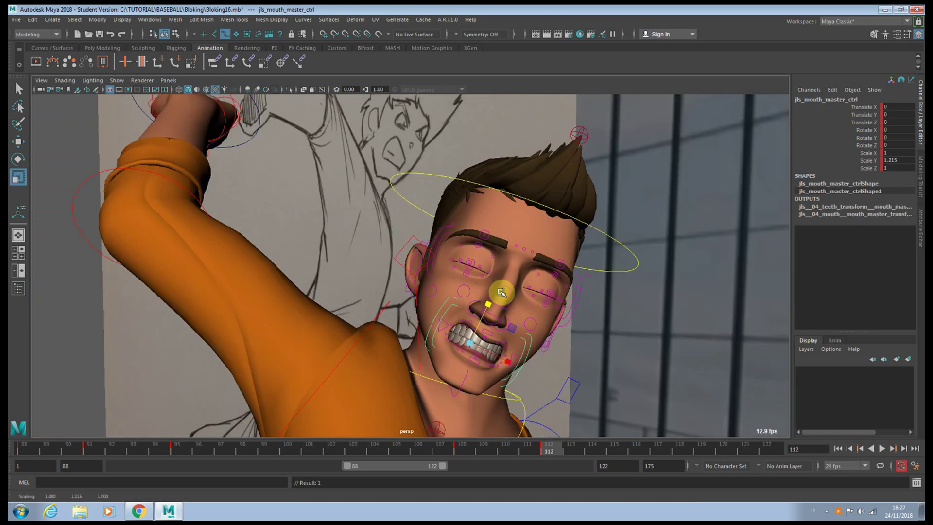
{"action": "key", "text": "ctrl+z"}
{"action": "left_click_drag", "start_coordinate": [471, 343], "coordinate": [483, 341]}
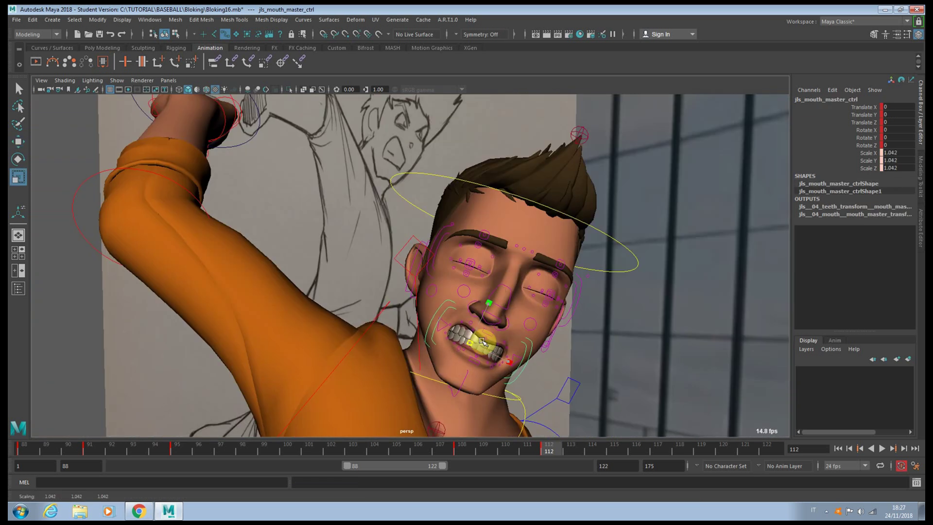
{"action": "key", "text": "ctrl+z"}
{"action": "mouse_move", "coordinate": [495, 301]}
{"action": "left_mouse_down"}
{"action": "mouse_move", "coordinate": [502, 293]}
{"action": "mouse_move", "coordinate": [529, 317]}
{"action": "mouse_move", "coordinate": [505, 317]}
{"action": "left_mouse_up"}
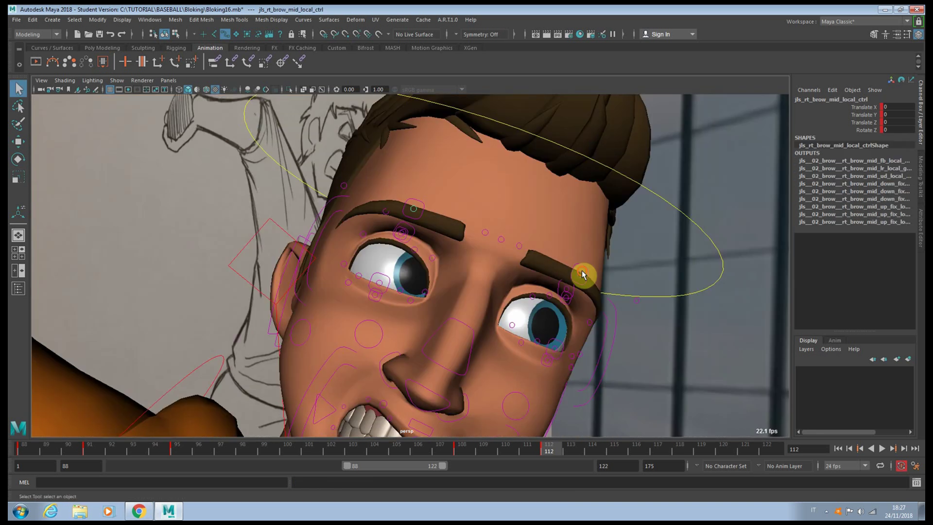
- Lower both mid brow controls and pull the inner brow down into an angry frown
{"action": "left_click", "coordinate": [582, 270], "text": "shift"}
{"action": "key", "text": "w"}
{"action": "left_click_drag", "start_coordinate": [592, 240], "coordinate": [587, 258]}
{"action": "left_click", "coordinate": [519, 245]}
{"action": "key", "text": "w"}
{"action": "left_click_drag", "start_coordinate": [525, 232], "coordinate": [515, 271]}
{"action": "left_click_drag", "start_coordinate": [546, 300], "coordinate": [505, 269], "text": "alt"}
- Raise the right mid brow control to 0.269 in Y and raise the left mid brow control to arch the brows
{"action": "key", "text": "e"}
{"action": "key", "text": "q"}
{"action": "left_click", "coordinate": [389, 241]}
{"action": "key", "text": "w"}
{"action": "left_click_drag", "start_coordinate": [408, 207], "coordinate": [420, 161]}
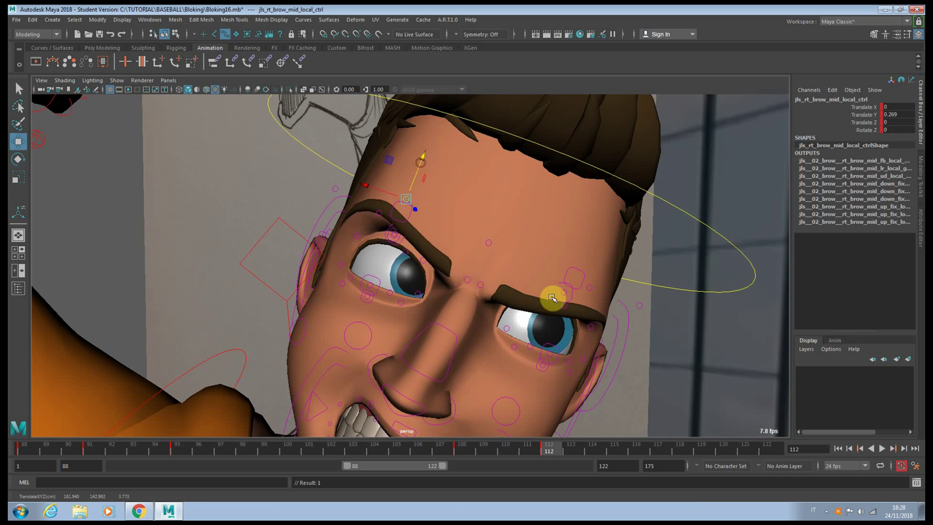
{"action": "left_click", "coordinate": [567, 292]}
{"action": "left_click_drag", "start_coordinate": [567, 290], "coordinate": [575, 247]}
- Raise the middle upper lip control, undoing the first move and placing it again
{"action": "left_click_drag", "start_coordinate": [340, 296], "coordinate": [377, 298], "text": "alt"}
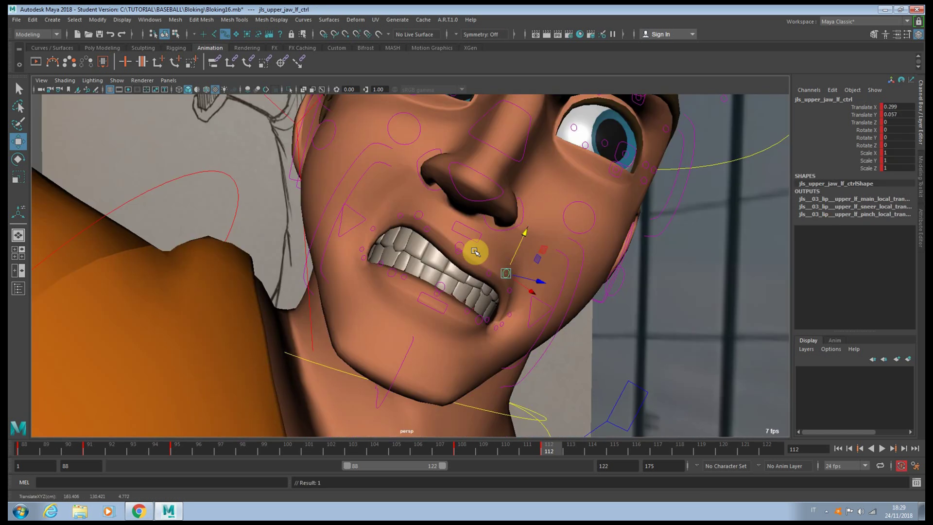
{"action": "left_click", "coordinate": [460, 247]}
{"action": "left_click_drag", "start_coordinate": [460, 246], "coordinate": [465, 232]}
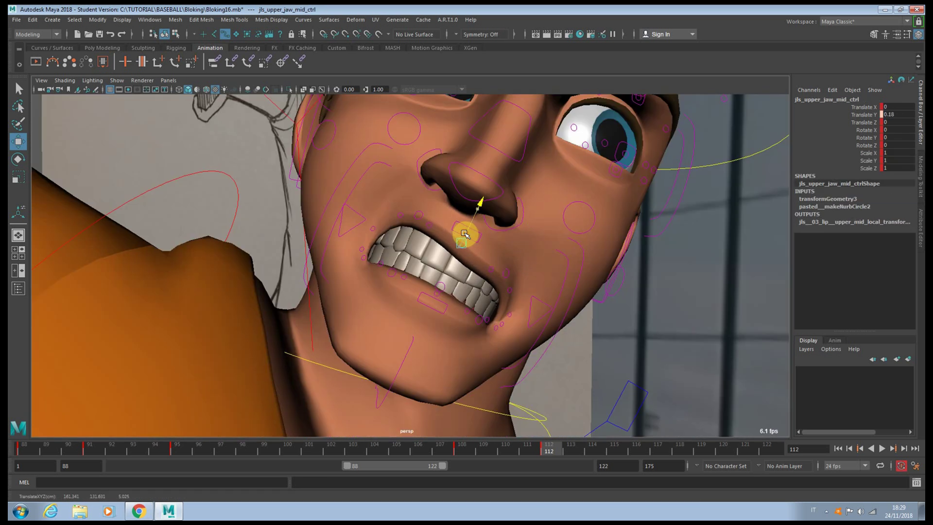
{"action": "key", "text": "ctrl+z"}
{"action": "left_click_drag", "start_coordinate": [460, 223], "coordinate": [477, 209]}
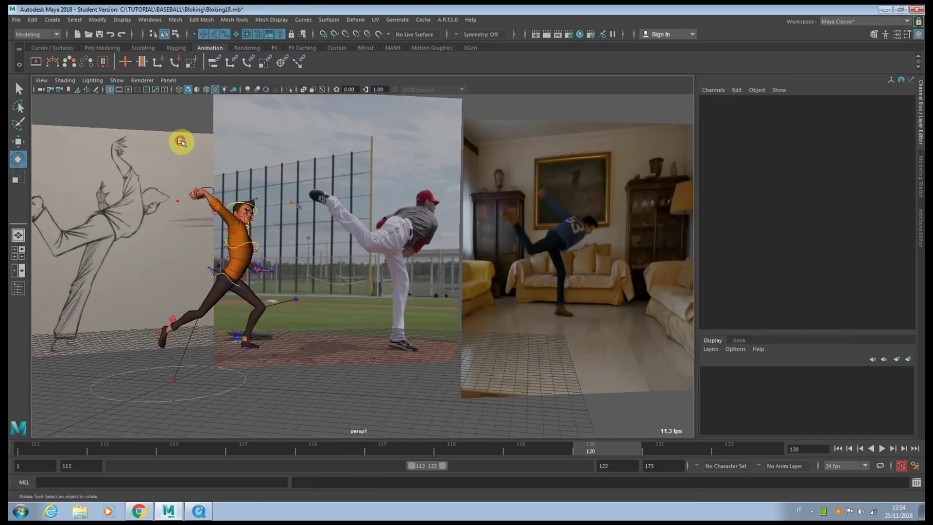
- Key all character controls at frame 120 and move the COG up and forward to -3.76 in Y and 9.634 in Z
{"action": "left_click_drag", "start_coordinate": [181, 142], "coordinate": [283, 428]}
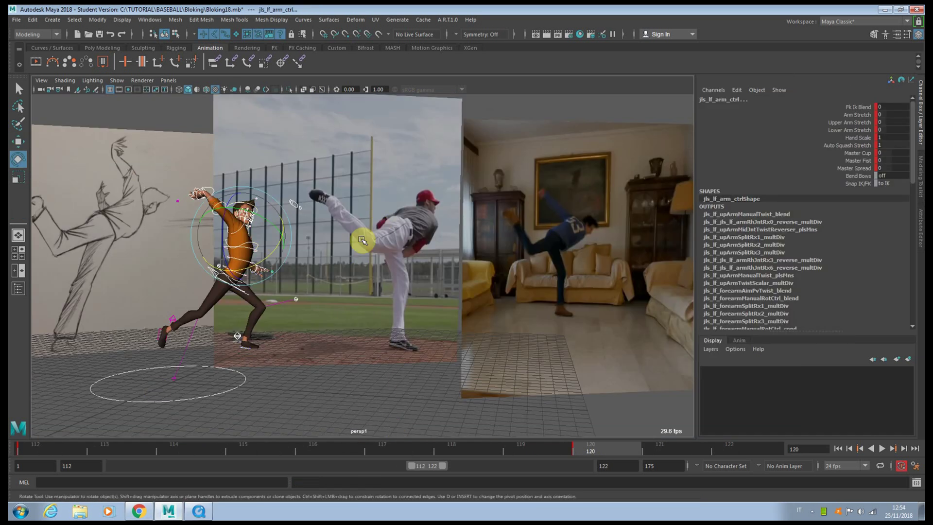
{"action": "middle_click_drag", "start_coordinate": [316, 260], "coordinate": [423, 255], "text": "alt"}
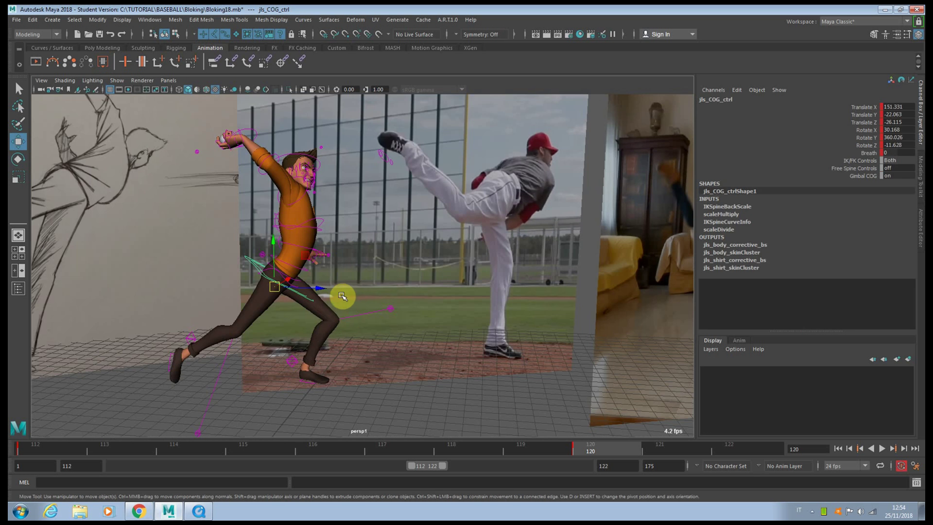
{"action": "left_click_drag", "start_coordinate": [311, 258], "coordinate": [366, 232]}
{"action": "key", "text": "e"}
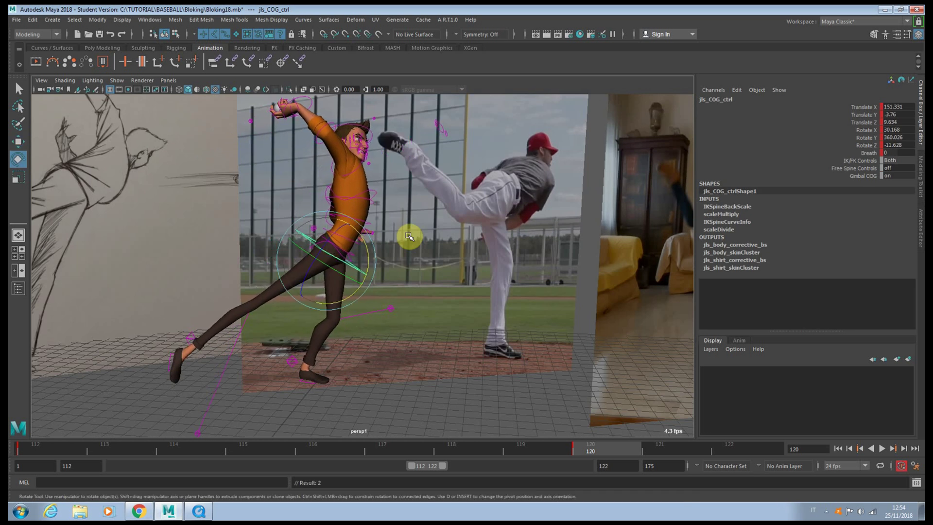
{"action": "left_click", "coordinate": [409, 238]}
- Lift the right foot IK control up and forward so the trailing leg rises behind the body
{"action": "key", "text": "q"}
{"action": "scroll", "coordinate": [377, 237], "scroll_direction": "up", "scroll_amount": 4}
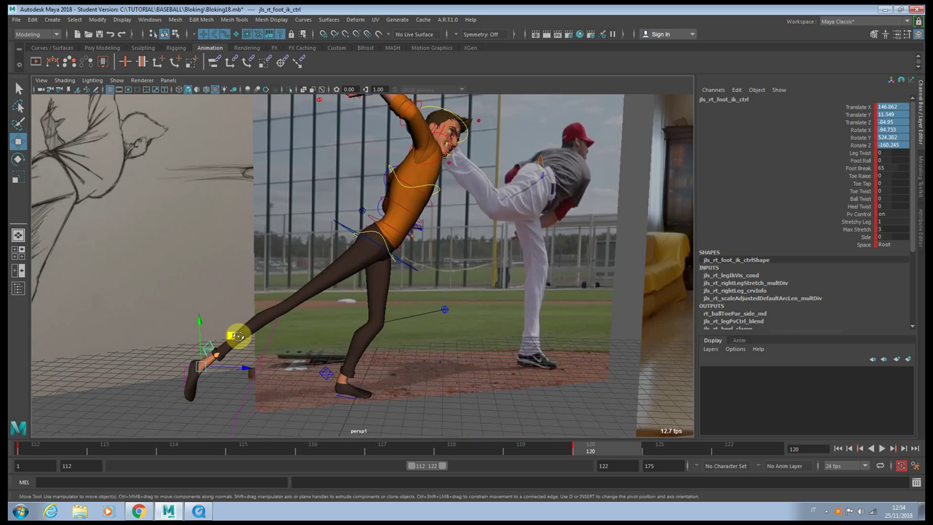
{"action": "left_click_drag", "start_coordinate": [238, 336], "coordinate": [292, 213]}
- Rotate the COG so the body leans forward over the planted left leg
{"action": "left_click", "coordinate": [443, 267]}
{"action": "key", "text": "f"}
{"action": "key", "text": "e"}
{"action": "left_click_drag", "start_coordinate": [386, 288], "coordinate": [389, 288]}
{"action": "left_click_drag", "start_coordinate": [389, 288], "coordinate": [409, 287], "text": "alt"}
{"action": "scroll", "coordinate": [408, 289], "scroll_direction": "up", "scroll_amount": 2}
{"action": "middle_click_drag", "start_coordinate": [409, 290], "coordinate": [370, 294], "text": "alt"}
{"action": "left_click_drag", "start_coordinate": [332, 230], "coordinate": [369, 244]}
- Rotate the FK spine controls together to bend the torso forward into the follow-through
{"action": "middle_click_drag", "start_coordinate": [396, 260], "coordinate": [421, 298], "text": "alt"}
{"action": "scroll", "coordinate": [426, 308], "scroll_direction": "up", "scroll_amount": 2}
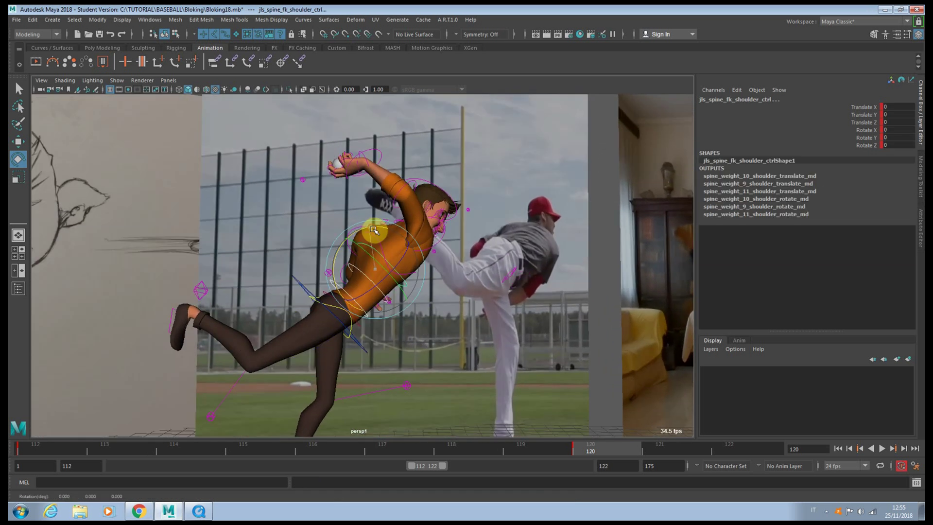
{"action": "left_click_drag", "start_coordinate": [375, 232], "coordinate": [487, 275]}
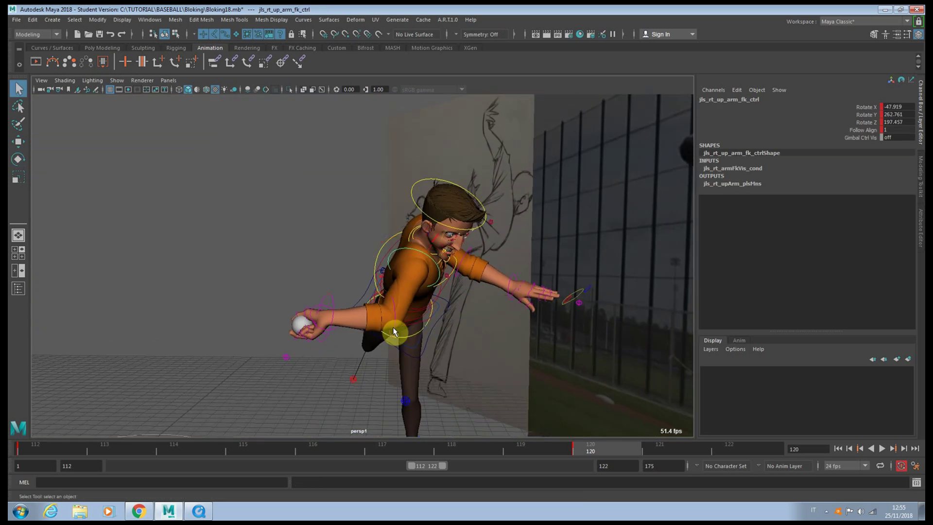
- Reset the rotations of the right forearm's FK controls to straighten the throwing arm
{"action": "left_click", "coordinate": [351, 294]}
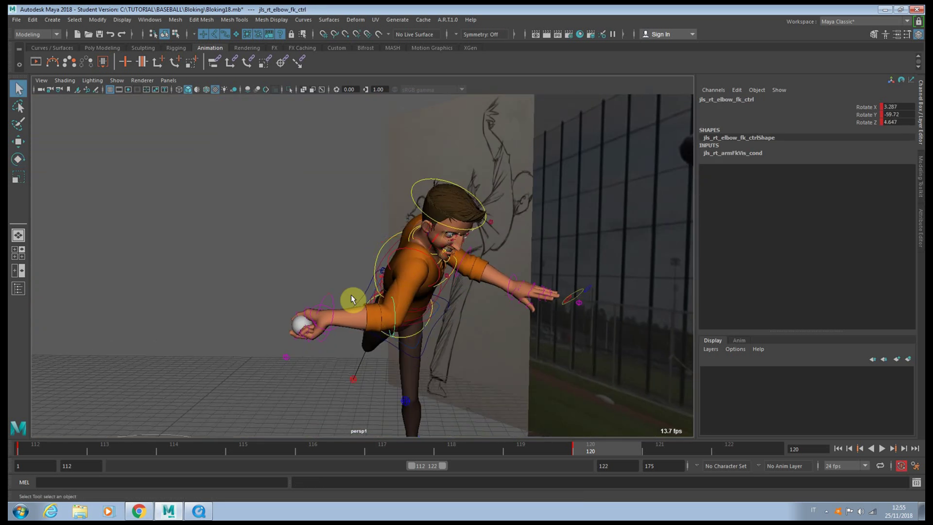
{"action": "left_click", "coordinate": [332, 299]}
{"action": "left_click_drag", "start_coordinate": [896, 107], "coordinate": [895, 145]}
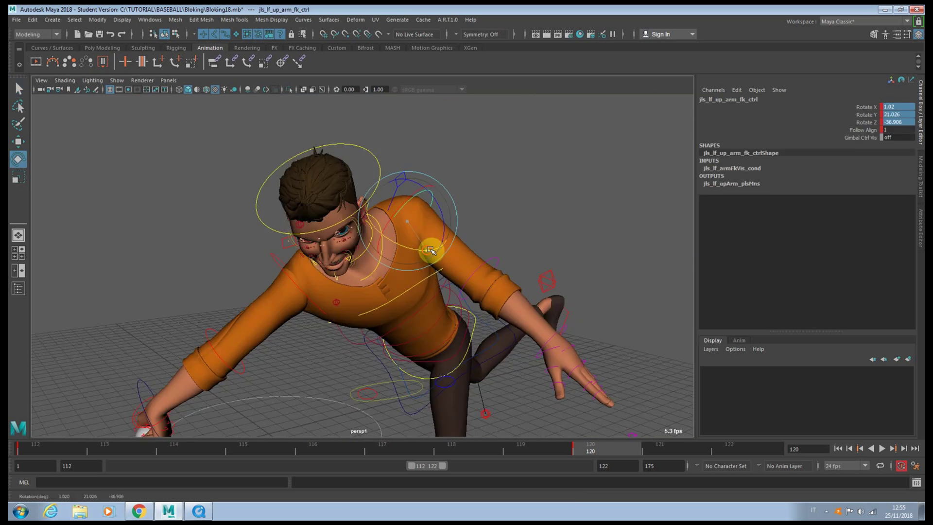
- Rotate the left upper arm FK control to swing the arm up and away from the torso
{"action": "left_click_drag", "start_coordinate": [431, 249], "coordinate": [394, 195]}
{"action": "key", "text": "q"}
{"action": "left_click", "coordinate": [413, 181]}
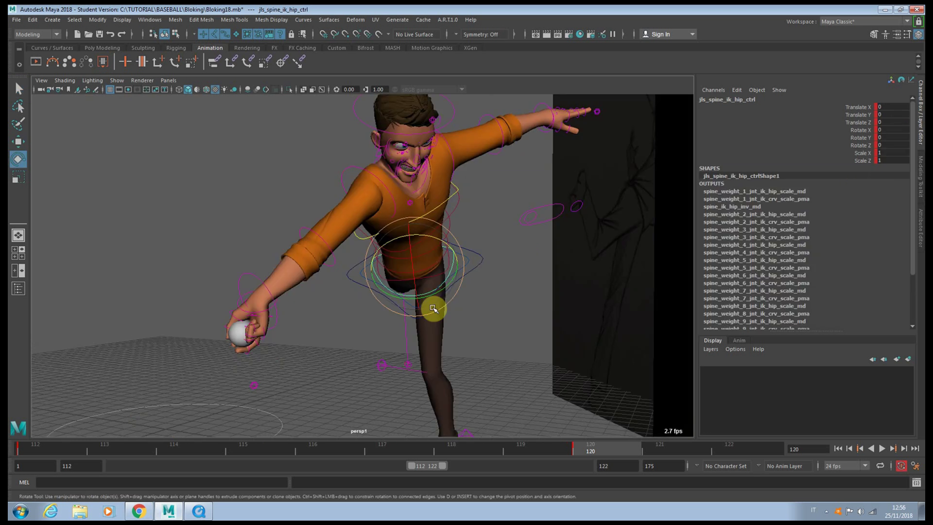
- Rotate the IK hip control to -44.885 in Y and key it
{"action": "left_click_drag", "start_coordinate": [433, 308], "coordinate": [365, 287]}
{"action": "key", "text": "s"}
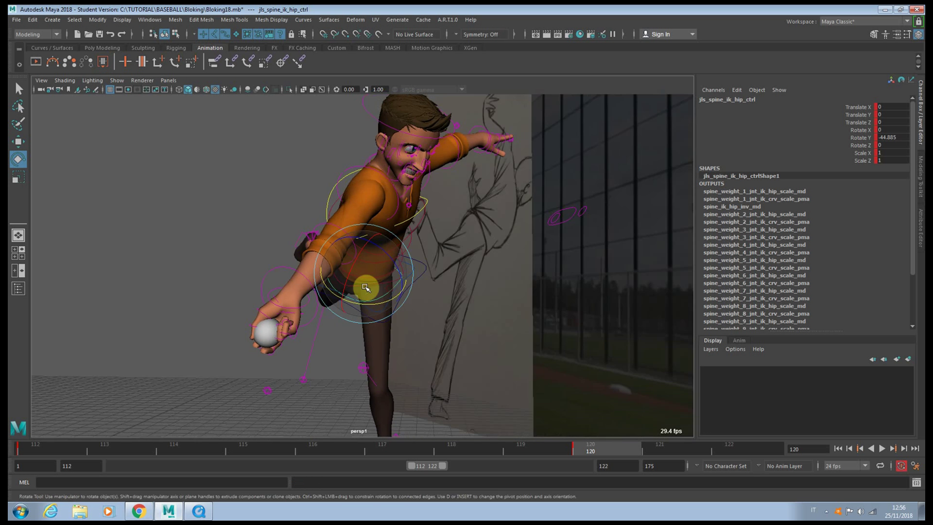
{"action": "left_click_drag", "start_coordinate": [409, 205], "coordinate": [410, 217], "text": "alt"}
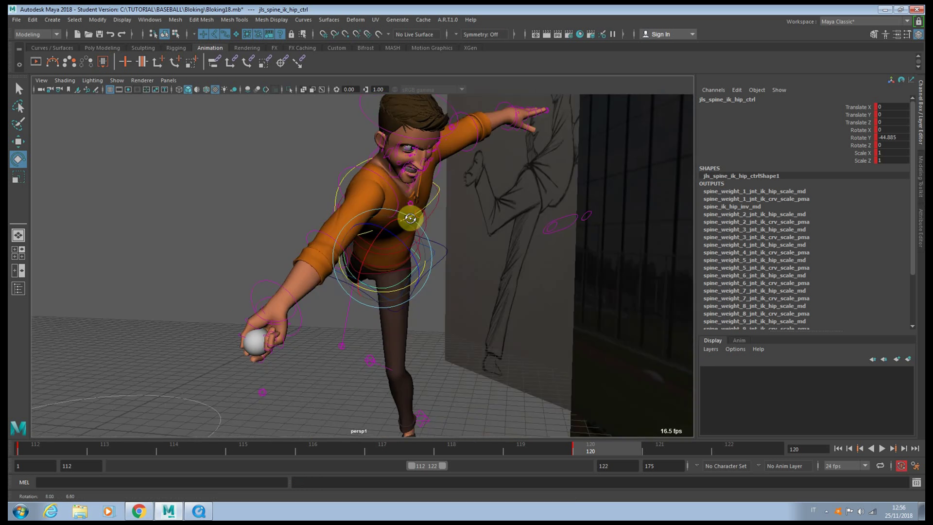
- Raise the COG to -0.292 in Y and shift it slightly forward to straighten the supporting leg
{"action": "left_click_drag", "start_coordinate": [452, 260], "coordinate": [425, 304], "text": "alt"}
{"action": "key", "text": "q"}
{"action": "left_click", "coordinate": [340, 272]}
{"action": "key", "text": "w"}
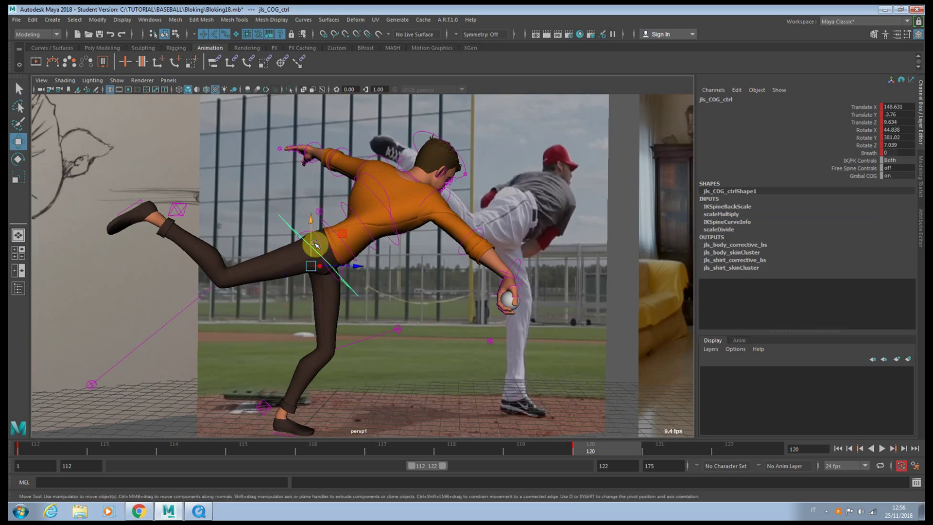
{"action": "left_click_drag", "start_coordinate": [314, 241], "coordinate": [314, 233]}
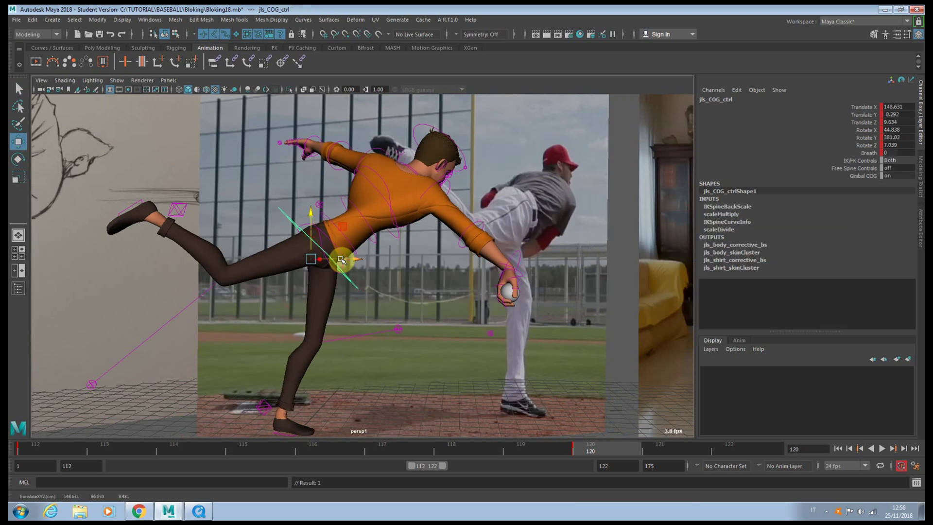
{"action": "left_click_drag", "start_coordinate": [343, 261], "coordinate": [345, 261]}
- Move the raised right foot IK control sideways to 109.706 in X
{"action": "middle_click_drag", "start_coordinate": [291, 401], "coordinate": [326, 360], "text": "alt"}
{"action": "left_click", "coordinate": [211, 167]}
{"action": "left_click_drag", "start_coordinate": [197, 184], "coordinate": [279, 194], "text": "alt"}
{"action": "left_click_drag", "start_coordinate": [361, 219], "coordinate": [346, 217]}
{"action": "key", "text": "e"}
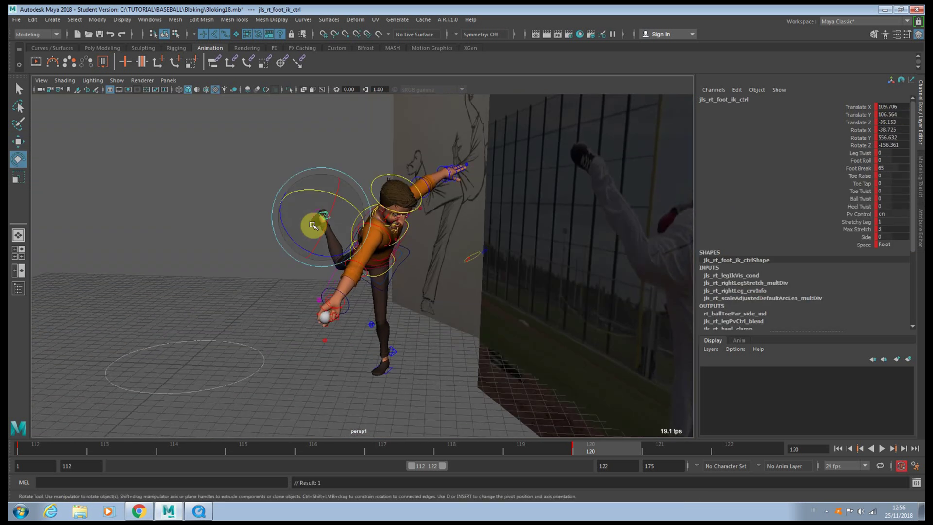
- Move the right knee's pole vector control upward and outward, and ready the right foot for rotation
{"action": "left_click", "coordinate": [344, 273]}
{"action": "key", "text": "w"}
{"action": "left_click_drag", "start_coordinate": [341, 275], "coordinate": [324, 236]}
{"action": "left_click", "coordinate": [330, 220]}
{"action": "key", "text": "e"}
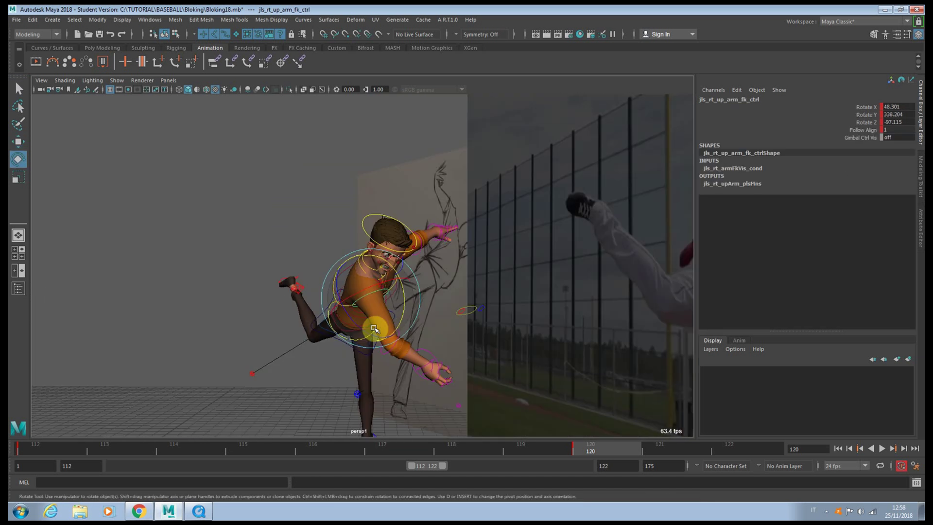
- Rotate the right upper arm, elbow and wrist FK controls so the throwing arm folds across the chest
{"action": "left_click_drag", "start_coordinate": [371, 333], "coordinate": [414, 334]}
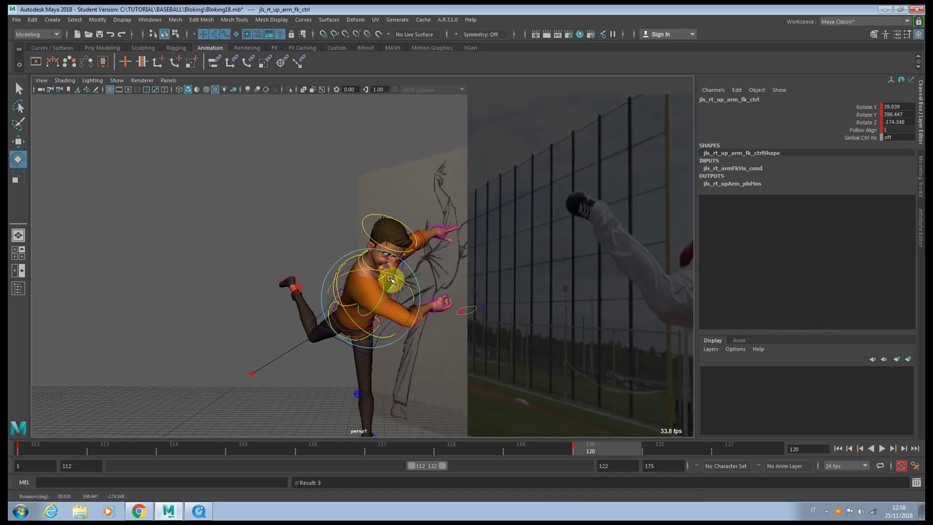
{"action": "left_click_drag", "start_coordinate": [370, 277], "coordinate": [492, 306], "text": "alt"}
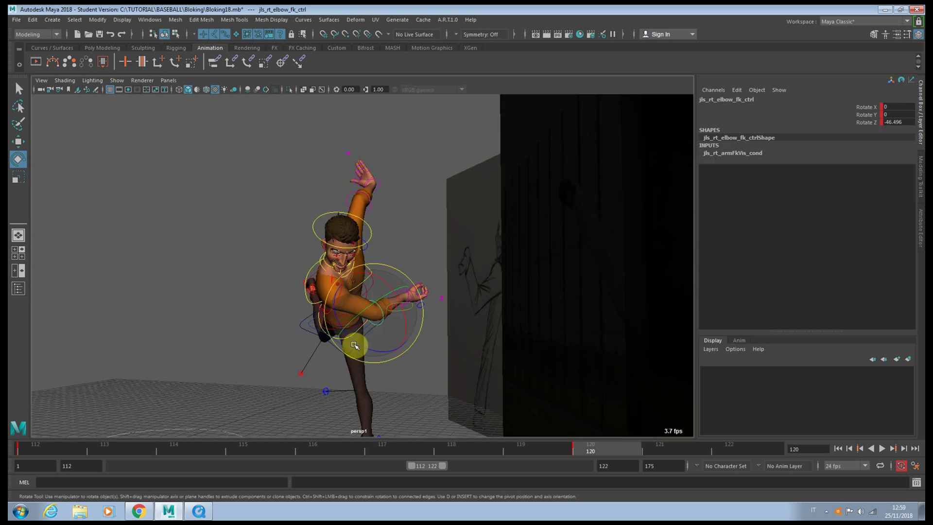
{"action": "left_click_drag", "start_coordinate": [363, 347], "coordinate": [386, 348]}
{"action": "left_click", "coordinate": [389, 314]}
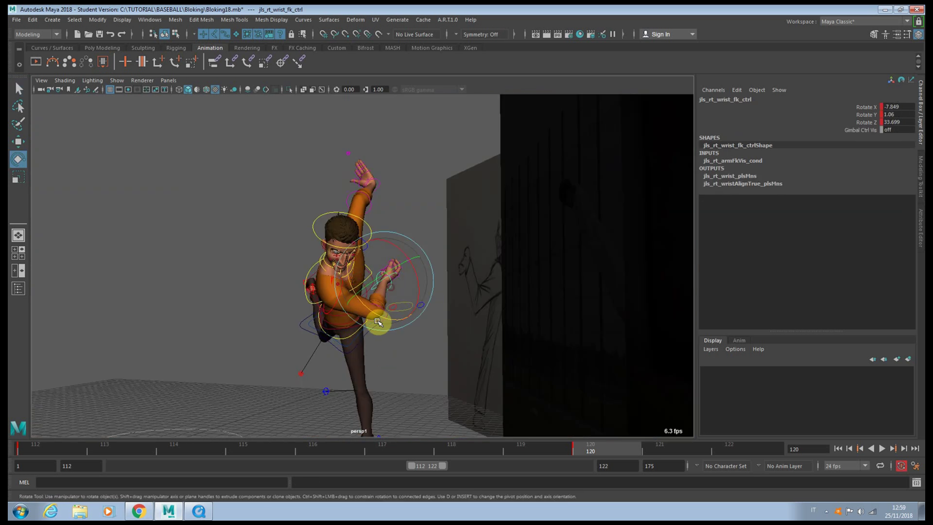
{"action": "left_click_drag", "start_coordinate": [380, 316], "coordinate": [415, 271]}
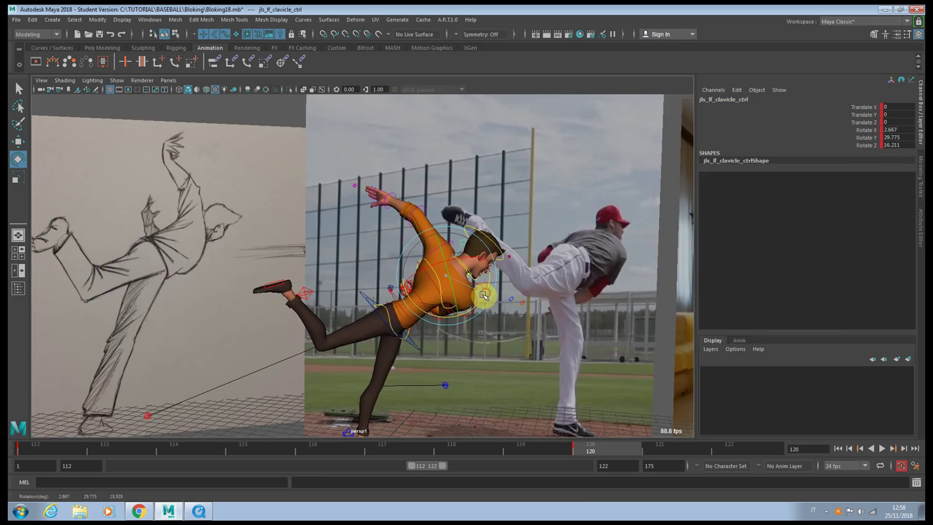
- Rotate the left upper arm FK control to match the raised arm in the drawing
{"action": "left_click", "coordinate": [457, 242]}
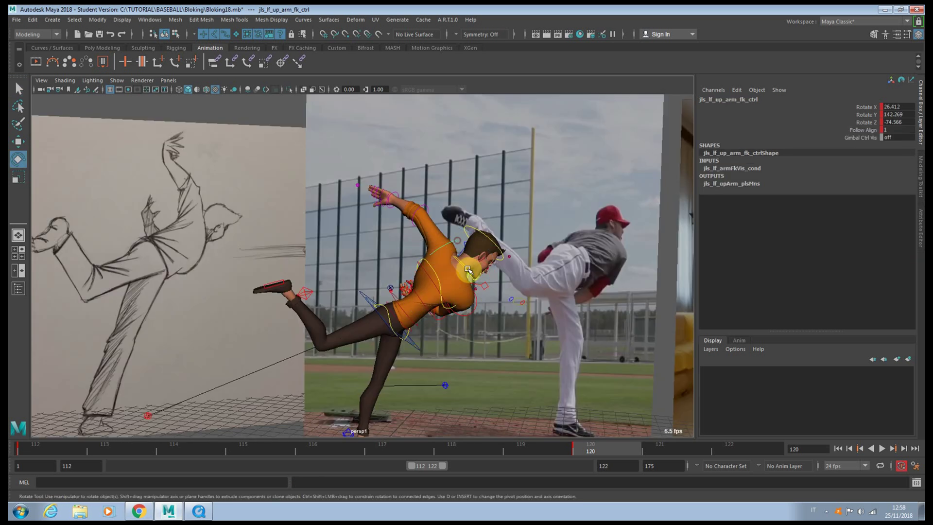
{"action": "left_click_drag", "start_coordinate": [469, 290], "coordinate": [474, 267]}
{"action": "key", "text": "q"}
- Rotate the left wrist to about 66.394, -20.632, -34.514 so the open hand bends upward
{"action": "left_click", "coordinate": [436, 213]}
{"action": "left_click", "coordinate": [412, 155]}
{"action": "left_click", "coordinate": [405, 190]}
{"action": "key", "text": "e"}
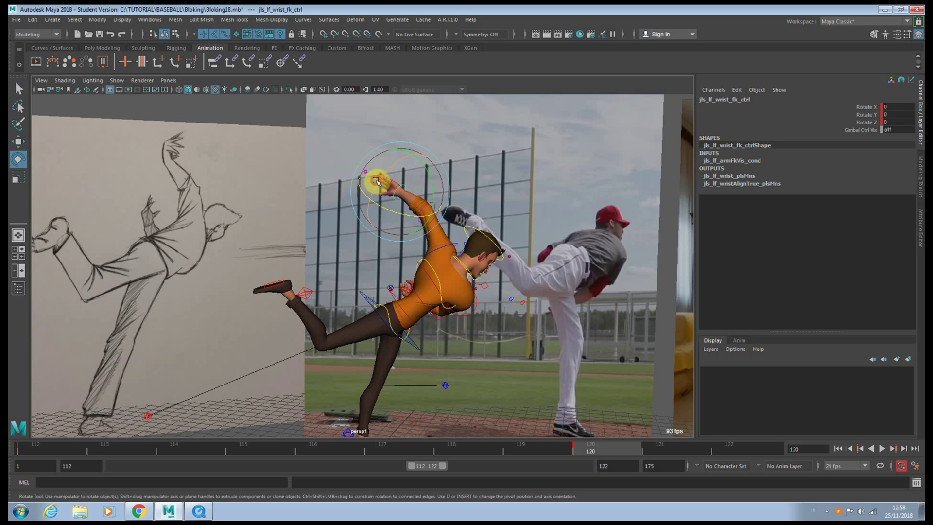
{"action": "left_click_drag", "start_coordinate": [391, 208], "coordinate": [416, 173]}
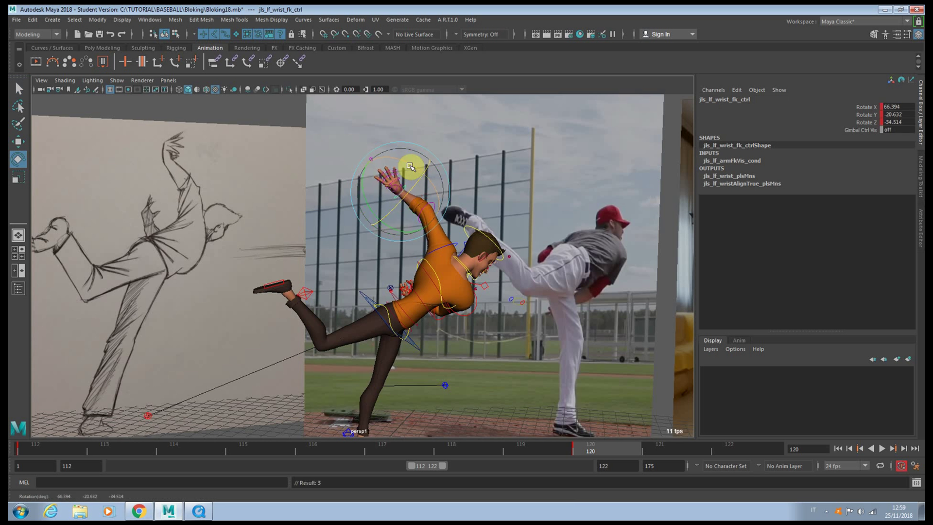
- Rotate the head controls together to orient the face as in the pitcher reference
{"action": "left_click", "coordinate": [458, 239]}
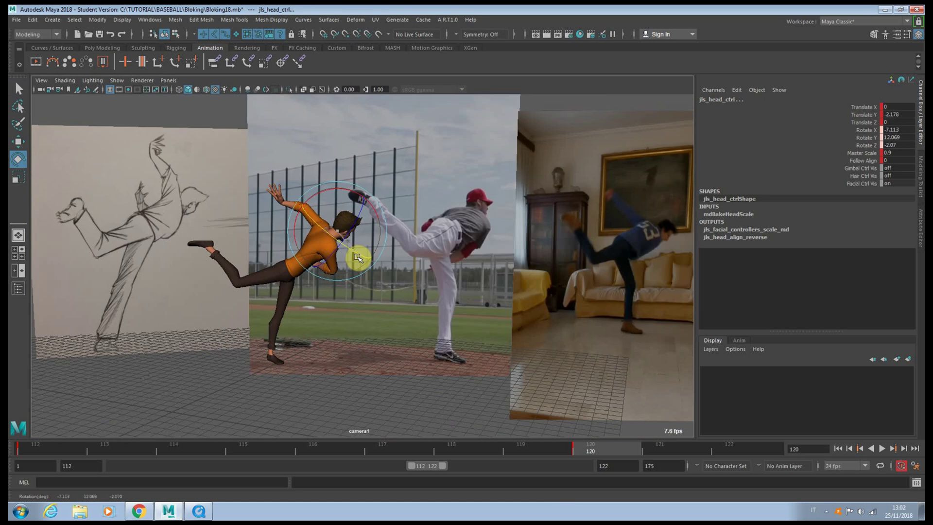
{"action": "left_click_drag", "start_coordinate": [358, 256], "coordinate": [339, 220]}
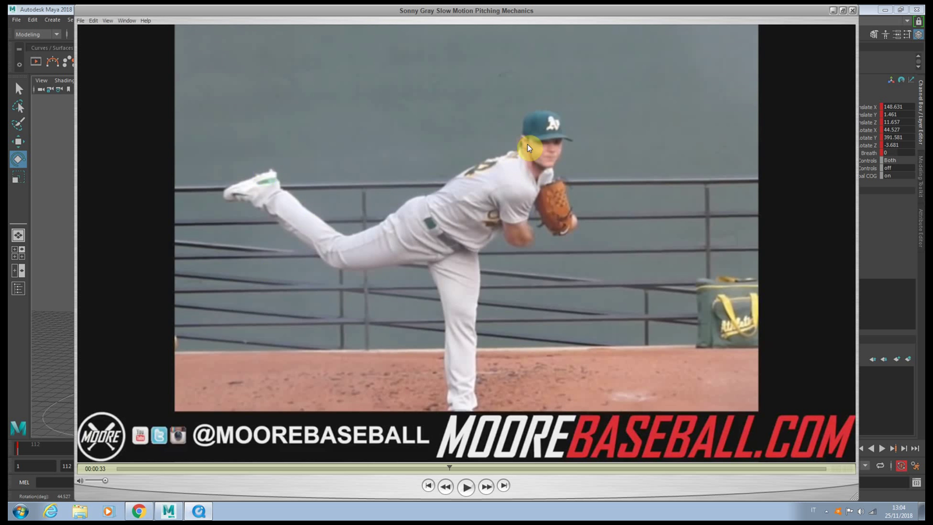
- Minimize the pitching reference video and rotate the COG to turn the hips and torso to match it
{"action": "left_click", "coordinate": [834, 12]}
{"action": "left_click_drag", "start_coordinate": [329, 268], "coordinate": [319, 316]}
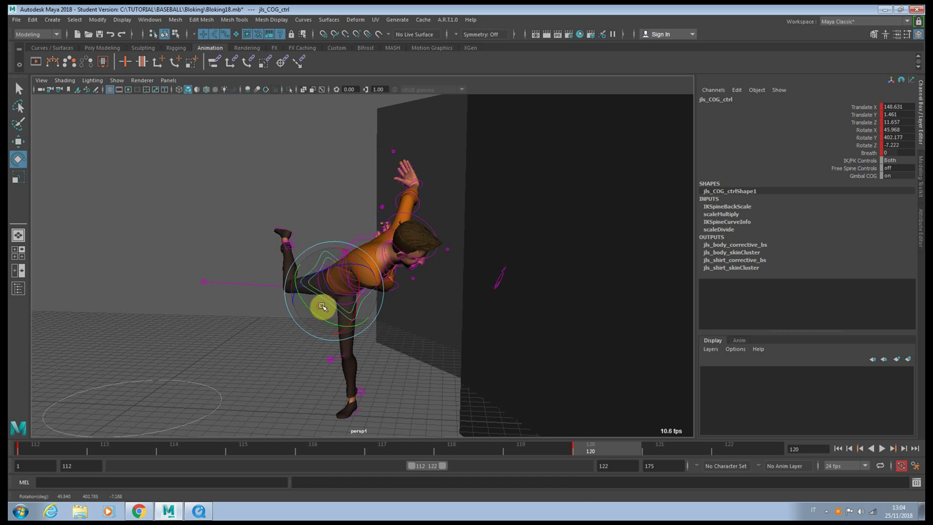
{"action": "left_click", "coordinate": [380, 288]}
{"action": "left_click", "coordinate": [365, 303]}
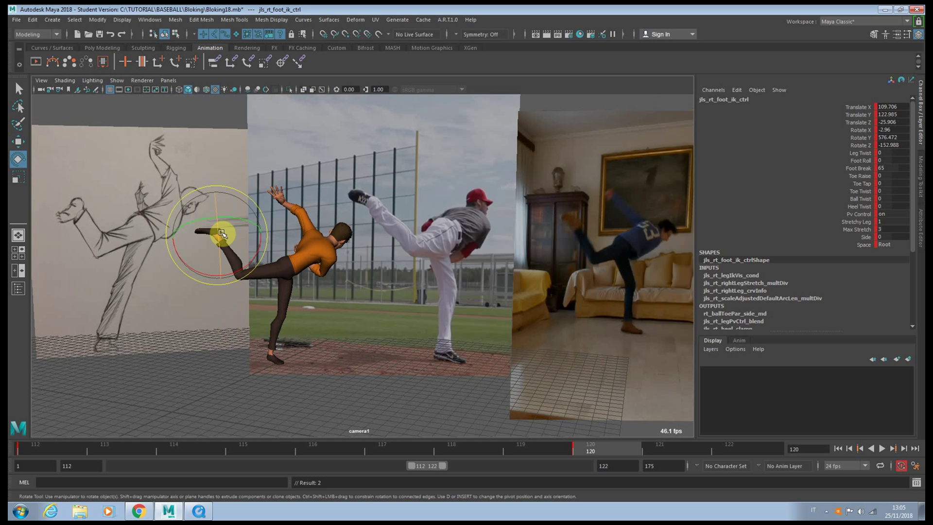
- Rotate the right foot IK control to about -2.77, 586.494, -120.686 to match the trailing foot in the references
{"action": "left_click_drag", "start_coordinate": [222, 234], "coordinate": [227, 221]}
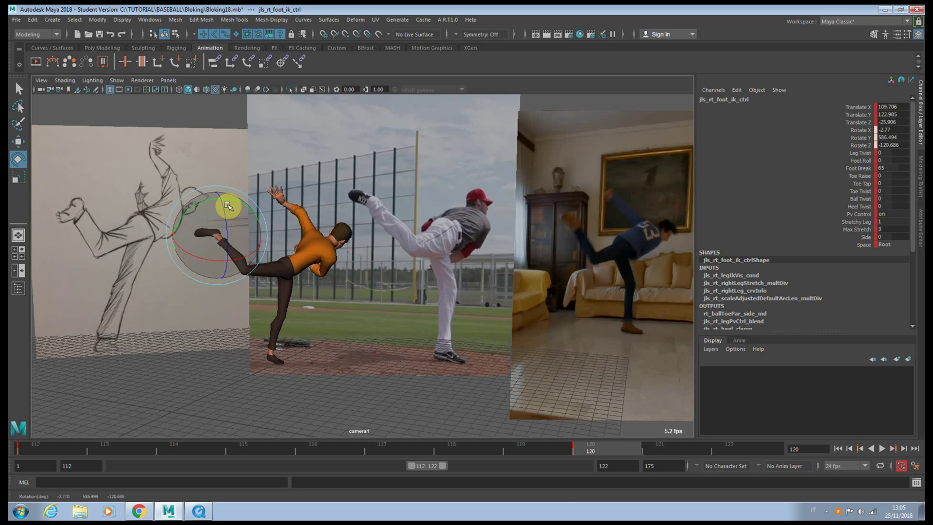
- Refine the right foot IK control's rotation and position so the raised trailing leg matches the pitcher references
{"action": "mouse_move", "coordinate": [228, 206]}
{"action": "left_mouse_down"}
{"action": "mouse_move", "coordinate": [222, 215]}
{"action": "mouse_move", "coordinate": [246, 208]}
{"action": "left_mouse_up"}
{"action": "key", "text": "w"}
{"action": "key", "text": "e"}
{"action": "left_click_drag", "start_coordinate": [245, 250], "coordinate": [214, 244]}
{"action": "key", "text": "w"}
{"action": "left_click_drag", "start_coordinate": [239, 214], "coordinate": [247, 209]}
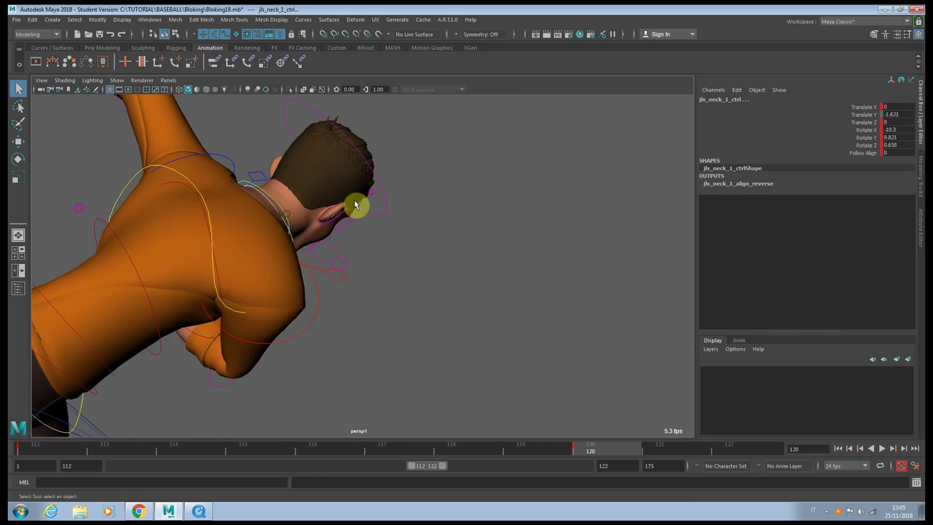
- Select the neck and head controls together and rotate them to turn the face as in the pitcher reference
{"action": "left_click", "coordinate": [387, 215]}
{"action": "key", "text": "e"}
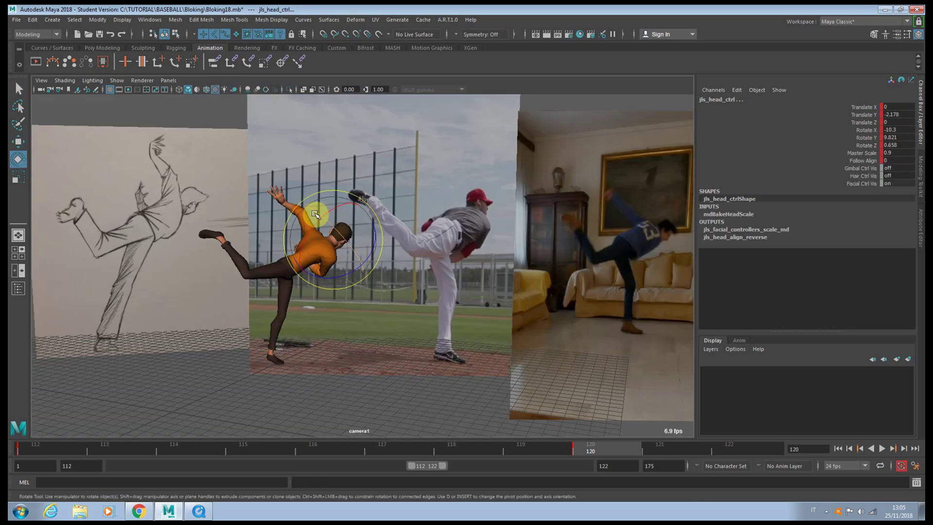
{"action": "left_click_drag", "start_coordinate": [314, 213], "coordinate": [338, 252]}
- Rotate the spine IK shoulder control to adjust the upper torso's twist, undoing the excessive turn
{"action": "key", "text": "space"}
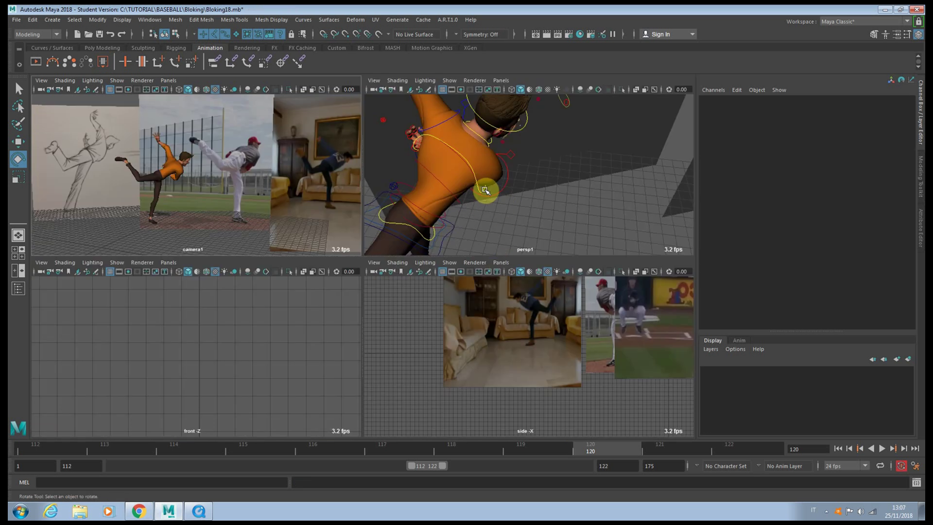
{"action": "left_click", "coordinate": [486, 186]}
{"action": "key", "text": "space"}
{"action": "left_click_drag", "start_coordinate": [350, 271], "coordinate": [329, 262]}
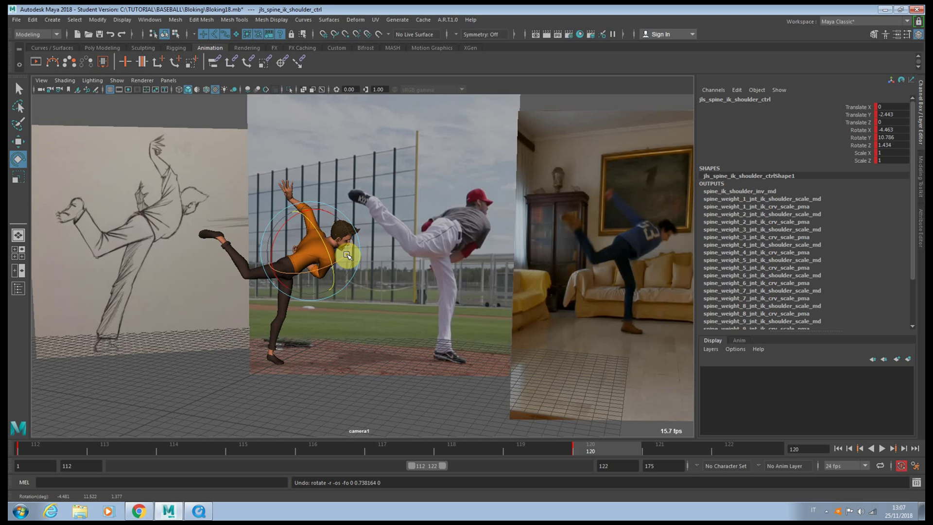
{"action": "left_click_drag", "start_coordinate": [342, 261], "coordinate": [342, 263]}
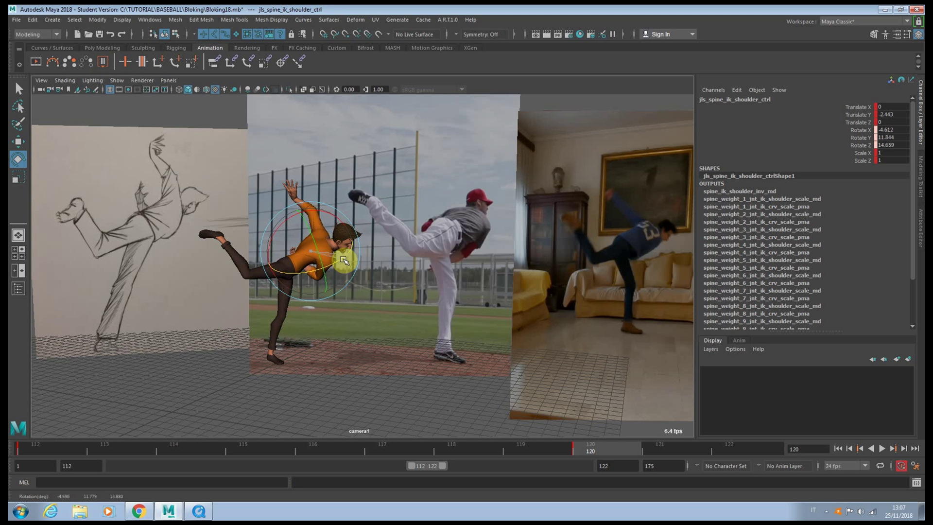
{"action": "key", "text": "ctrl+z"}
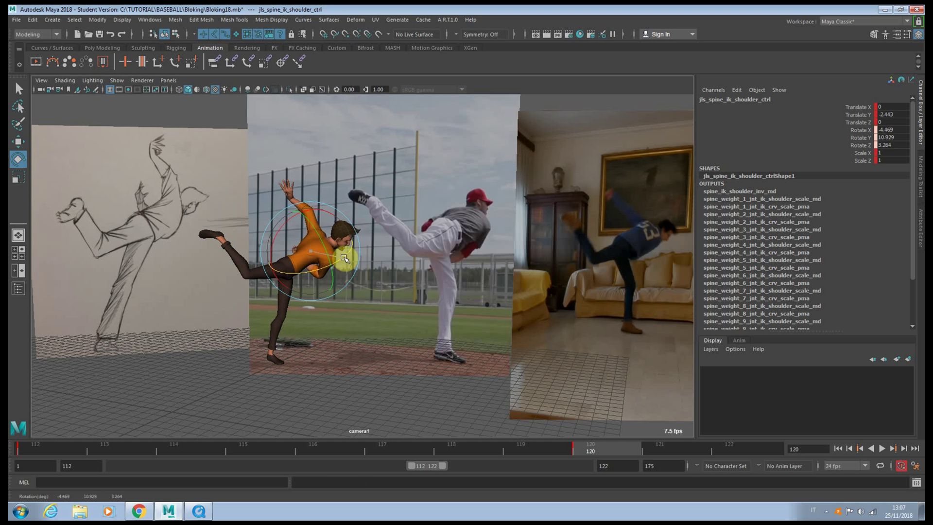
- Select the right upper arm FK control and rotate the arm to match the follow-through pose in the references
{"action": "key", "text": "space"}
{"action": "left_click", "coordinate": [525, 191]}
{"action": "left_click", "coordinate": [525, 184]}
{"action": "key", "text": "space"}
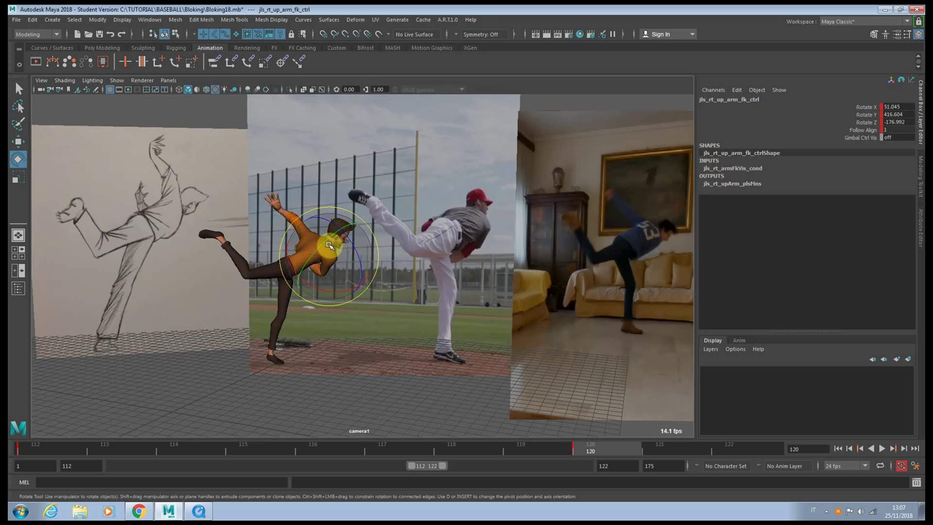
{"action": "left_click_drag", "start_coordinate": [352, 241], "coordinate": [316, 247]}
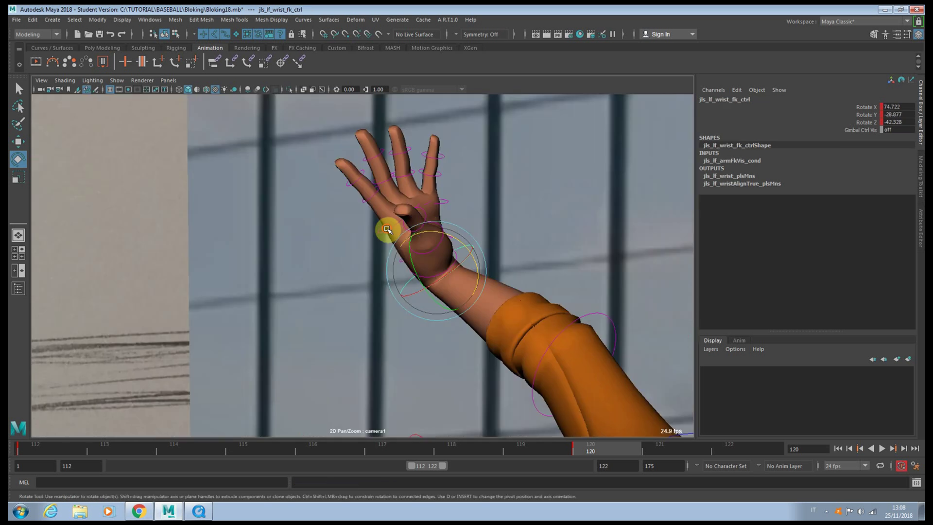
{"action": "left_click", "coordinate": [387, 230]}
{"action": "left_click_drag", "start_coordinate": [413, 194], "coordinate": [435, 215]}
{"action": "key", "text": "ctrl+z"}
- Select finger controls on the raised left hand and rotate them to give the open fingers a natural bend
{"action": "key", "text": "q"}
{"action": "left_click", "coordinate": [437, 206], "text": "shift"}
{"action": "left_click", "coordinate": [447, 205], "text": "shift"}
{"action": "key", "text": "e"}
{"action": "left_click_drag", "start_coordinate": [452, 166], "coordinate": [463, 208]}
{"action": "left_click", "coordinate": [457, 259]}
{"action": "left_click_drag", "start_coordinate": [475, 284], "coordinate": [470, 212]}
{"action": "left_click", "coordinate": [454, 205]}
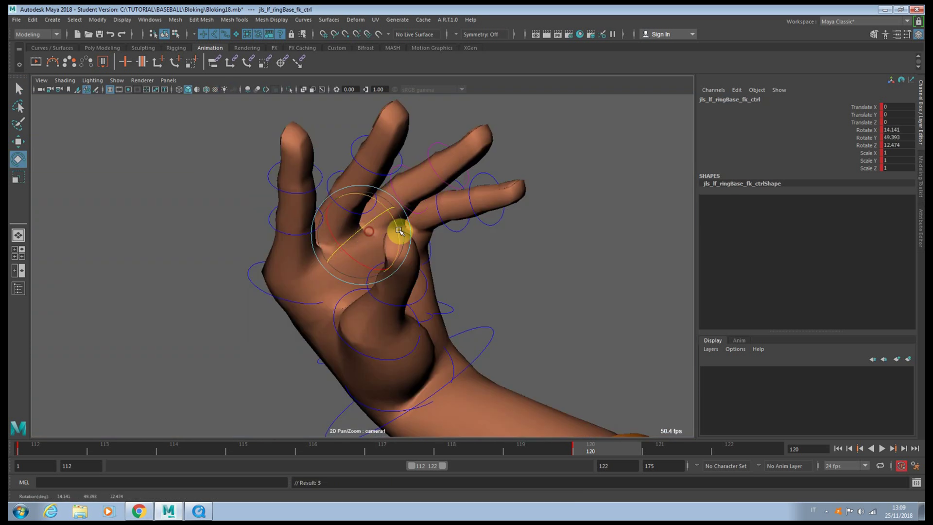
- Rotate the left ring finger's base control and select its middle control to refine the spread from the other fingers
{"action": "left_click_drag", "start_coordinate": [400, 229], "coordinate": [477, 183]}
{"action": "left_click", "coordinate": [441, 252]}
{"action": "left_click", "coordinate": [462, 234]}
{"action": "key", "text": "q"}
{"action": "left_click", "coordinate": [403, 200]}
{"action": "key", "text": "e"}
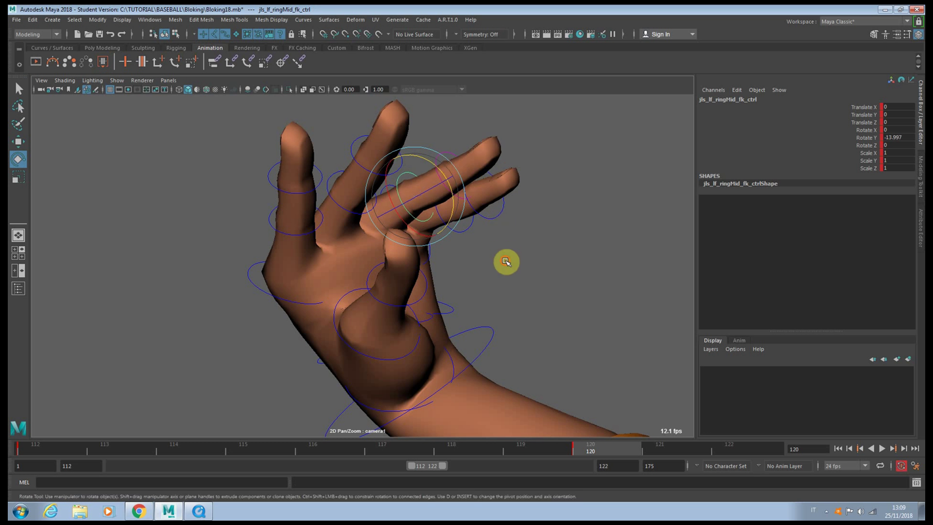
- Rotate the left thumb's base control to adjust how the thumb sits against the palm
{"action": "left_click", "coordinate": [507, 263]}
{"action": "left_click", "coordinate": [452, 358]}
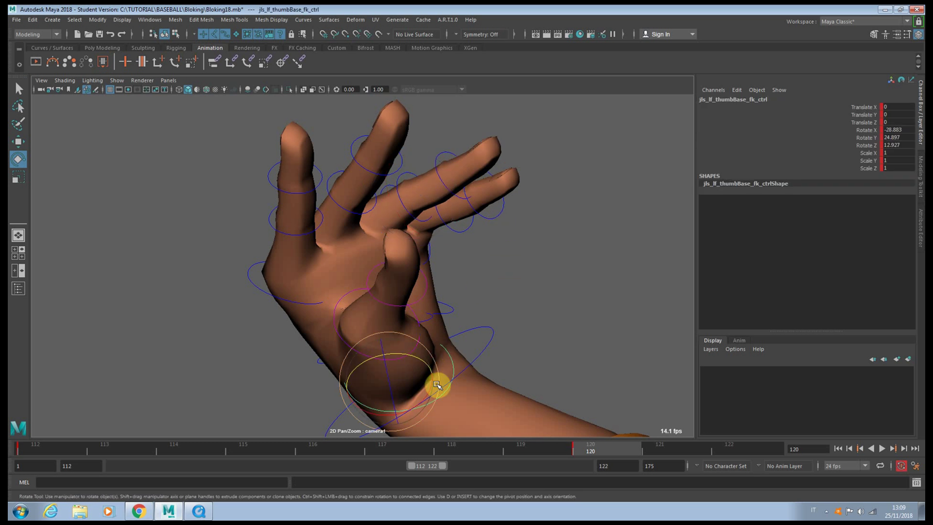
{"action": "left_click_drag", "start_coordinate": [388, 370], "coordinate": [404, 360]}
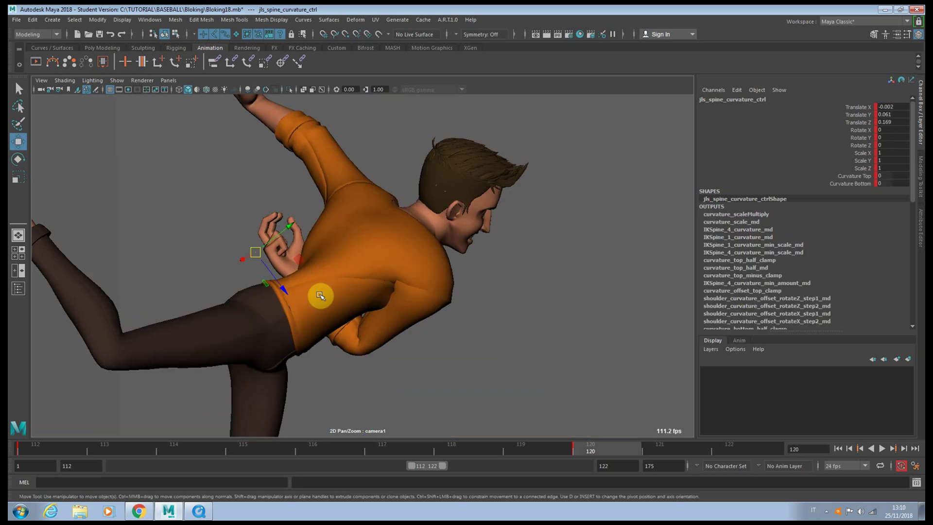
- Rotate the spine curvature control to about 37.535 in Y and move it to about 0.986 in Y
{"action": "key", "text": "e"}
{"action": "left_click_drag", "start_coordinate": [275, 271], "coordinate": [282, 281]}
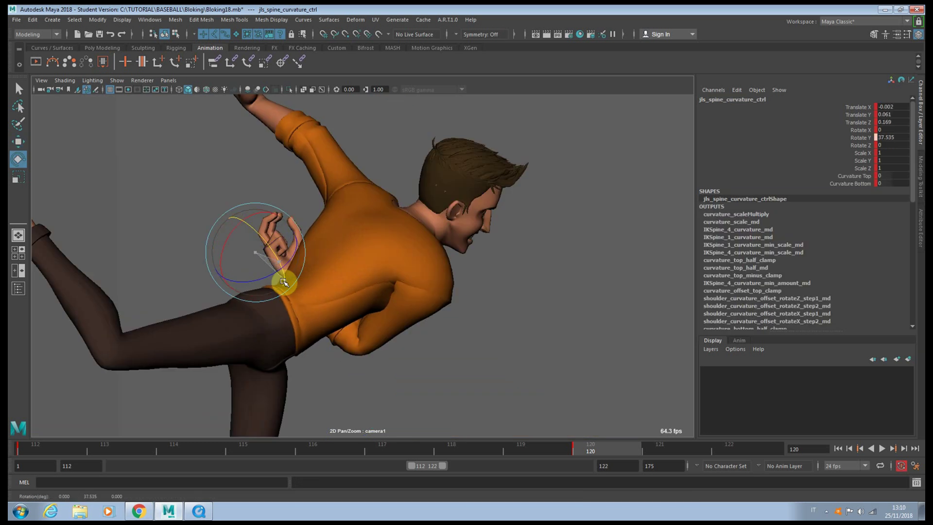
{"action": "key", "text": "w"}
{"action": "left_click_drag", "start_coordinate": [291, 236], "coordinate": [302, 227]}
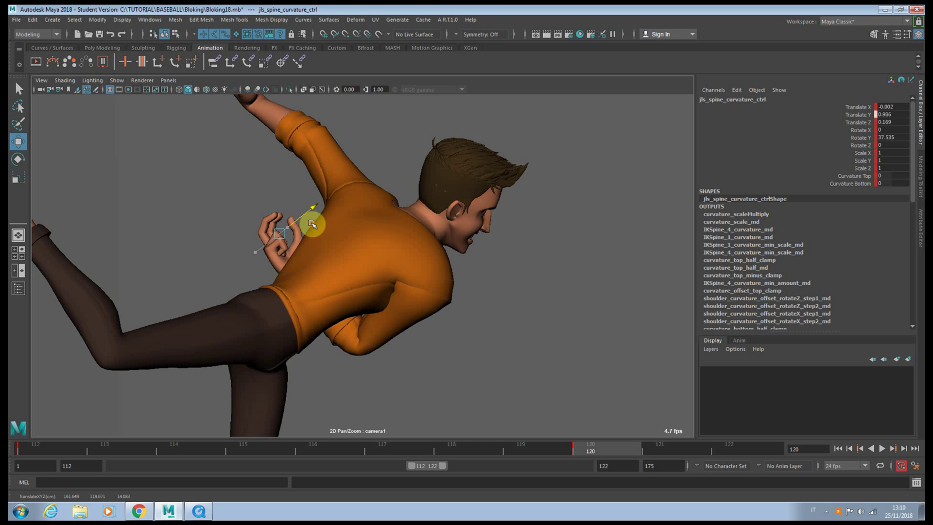
- Rotate the right pinky's base control to about 44.567 in Y and bend its upper joints
{"action": "left_click_drag", "start_coordinate": [456, 313], "coordinate": [385, 325]}
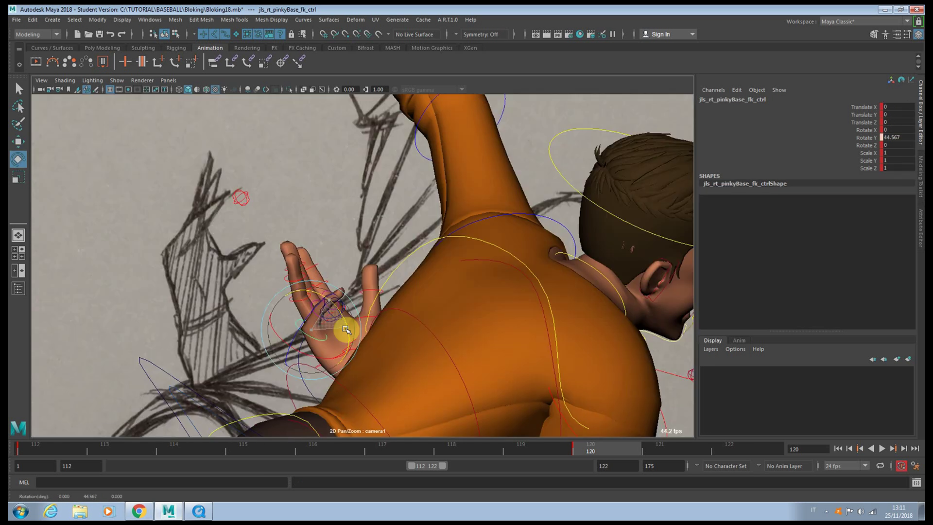
{"action": "key", "text": "q"}
{"action": "left_click", "coordinate": [320, 313]}
{"action": "left_click", "coordinate": [319, 291]}
{"action": "key", "text": "e"}
{"action": "left_click_drag", "start_coordinate": [358, 282], "coordinate": [350, 270]}
- Pose the right ring finger, rotating its upper joint controls to about -8.989 in Y
{"action": "key", "text": "q"}
{"action": "left_click", "coordinate": [329, 316]}
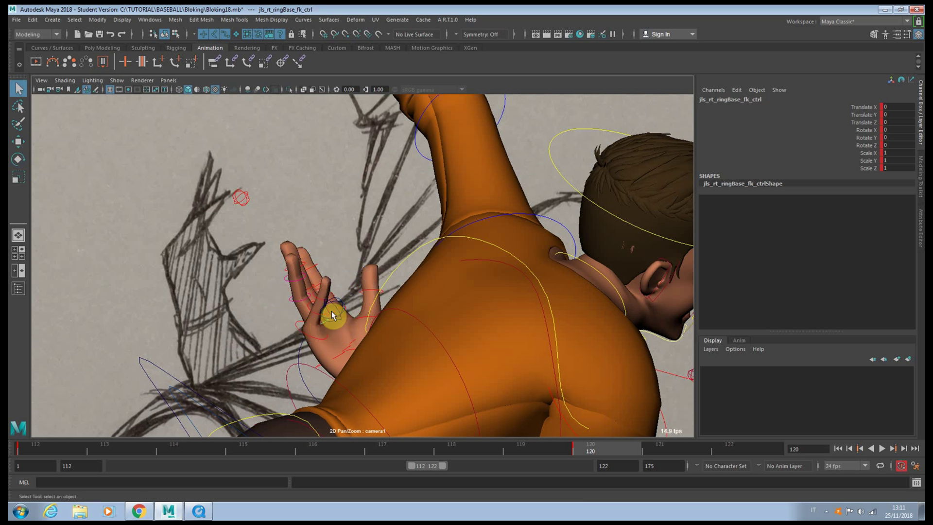
{"action": "key", "text": "e"}
{"action": "key", "text": "q"}
{"action": "left_click", "coordinate": [311, 288]}
{"action": "key", "text": "e"}
{"action": "left_click_drag", "start_coordinate": [334, 271], "coordinate": [327, 255]}
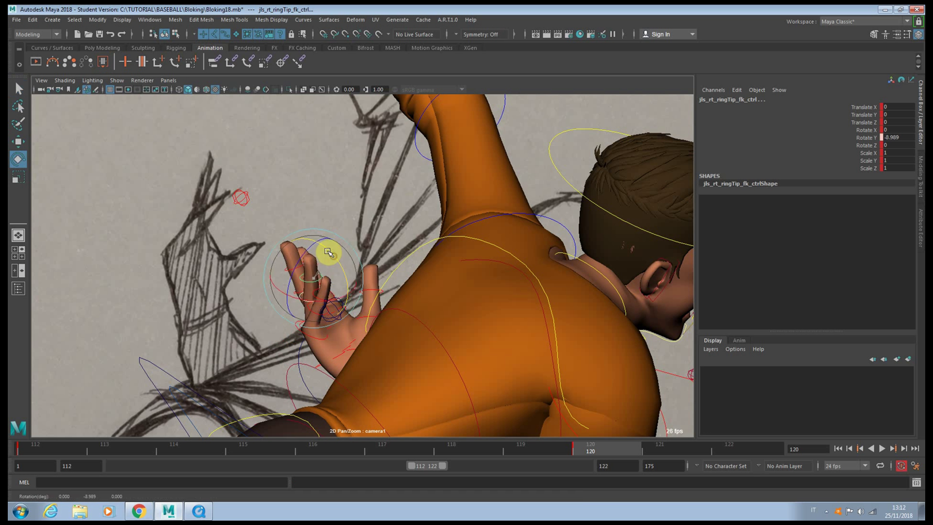
- Rotate the right middle finger's base control and bend its upper joints so it separates from the neighbouring fingers
{"action": "key", "text": "q"}
{"action": "left_click", "coordinate": [333, 316]}
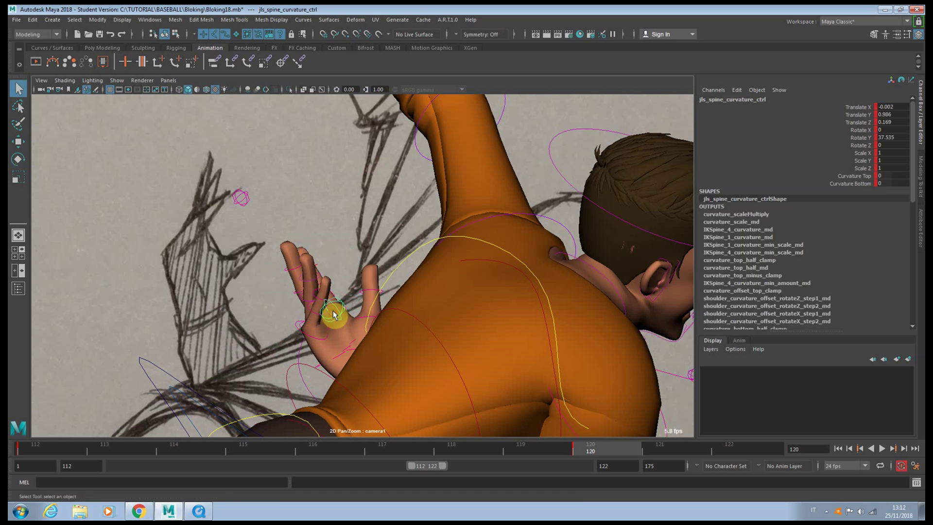
{"action": "right_click_drag", "start_coordinate": [325, 321], "coordinate": [540, 325]}
{"action": "left_click", "coordinate": [297, 181]}
{"action": "left_click", "coordinate": [295, 179]}
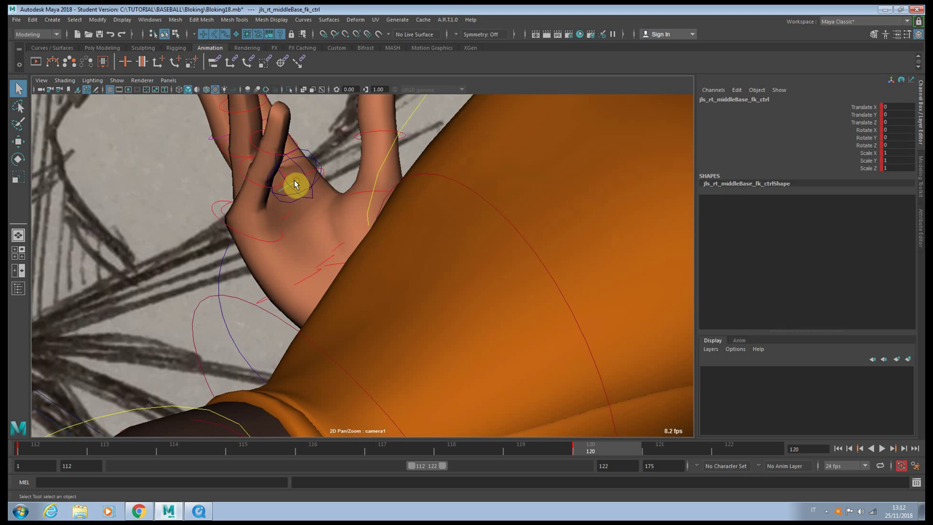
{"action": "middle_click_drag", "start_coordinate": [306, 239], "coordinate": [320, 361]}
{"action": "right_click_drag", "start_coordinate": [446, 309], "coordinate": [8, 201]}
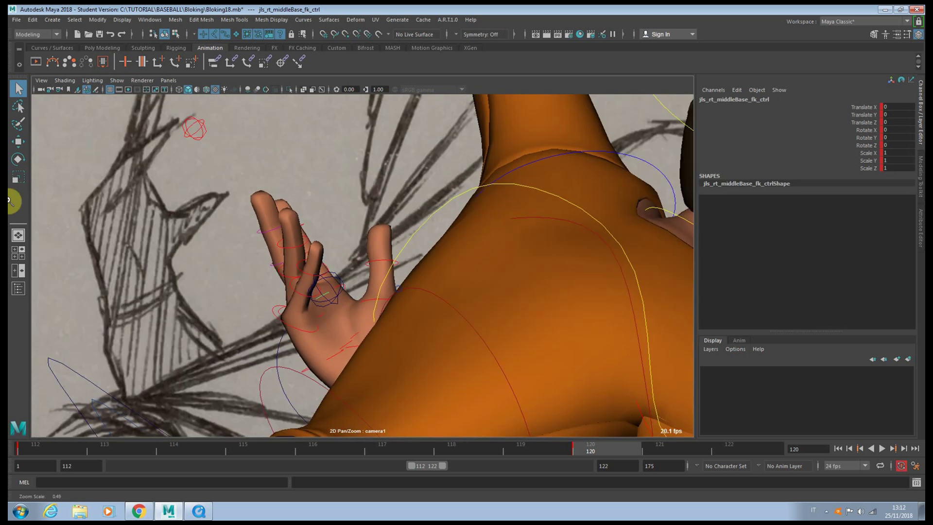
{"action": "middle_click_drag", "start_coordinate": [326, 202], "coordinate": [327, 268]}
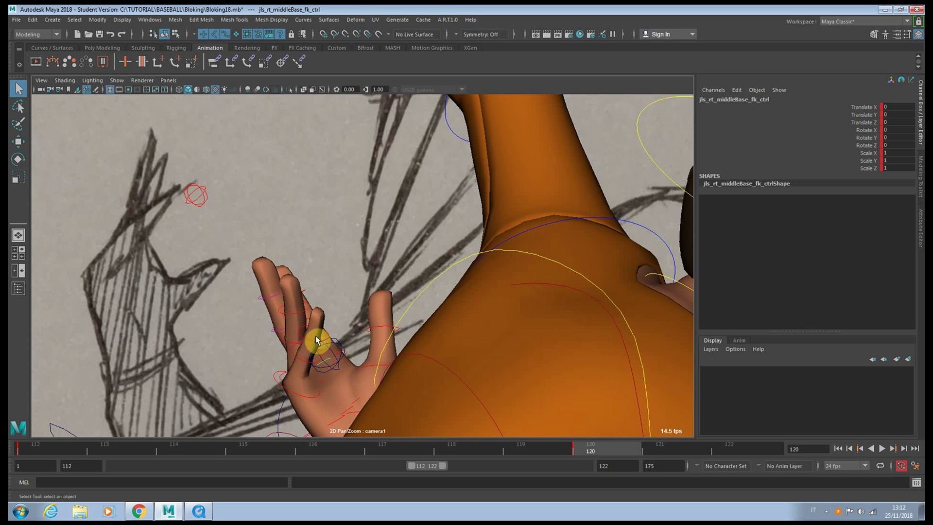
{"action": "key", "text": "e"}
{"action": "left_click_drag", "start_coordinate": [325, 336], "coordinate": [330, 350]}
{"action": "key", "text": "q"}
{"action": "left_click", "coordinate": [274, 295]}
{"action": "key", "text": "e"}
{"action": "middle_click_drag", "start_coordinate": [307, 296], "coordinate": [346, 349]}
- Rotate the right index finger's base control to about -1.089, -21.526, 0.33
{"action": "key", "text": "q"}
{"action": "key", "text": "e"}
{"action": "mouse_move", "coordinate": [348, 351]}
{"action": "left_mouse_down"}
{"action": "mouse_move", "coordinate": [333, 338]}
{"action": "mouse_move", "coordinate": [351, 358]}
{"action": "left_mouse_up"}
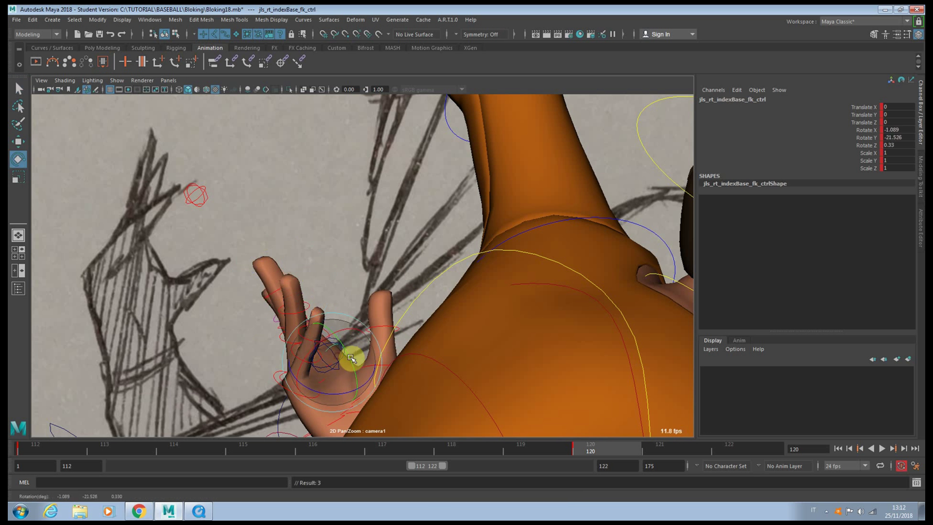
- Angle the right thumb away from the palm, rotating its middle control to about -21.375 in Y, and refine its base
{"action": "key", "text": "q"}
{"action": "left_click", "coordinate": [376, 328]}
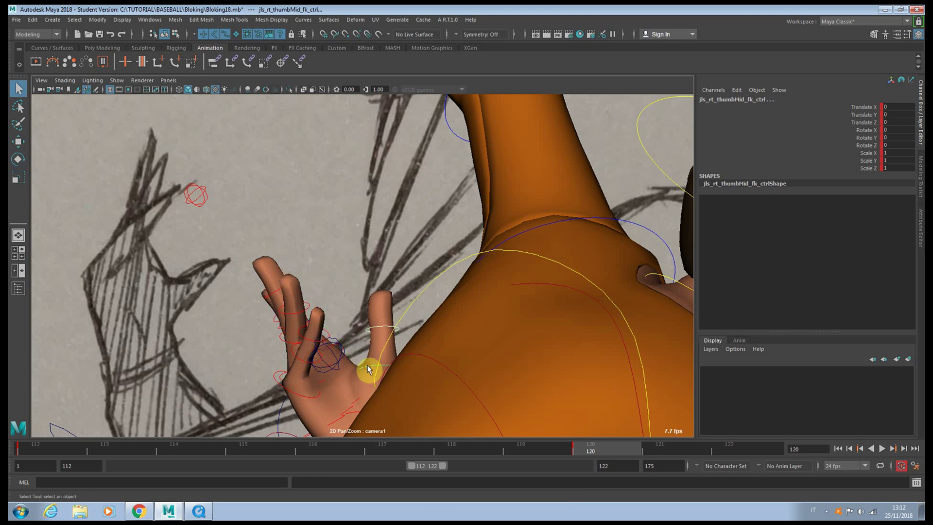
{"action": "key", "text": "e"}
{"action": "left_click_drag", "start_coordinate": [355, 377], "coordinate": [354, 358]}
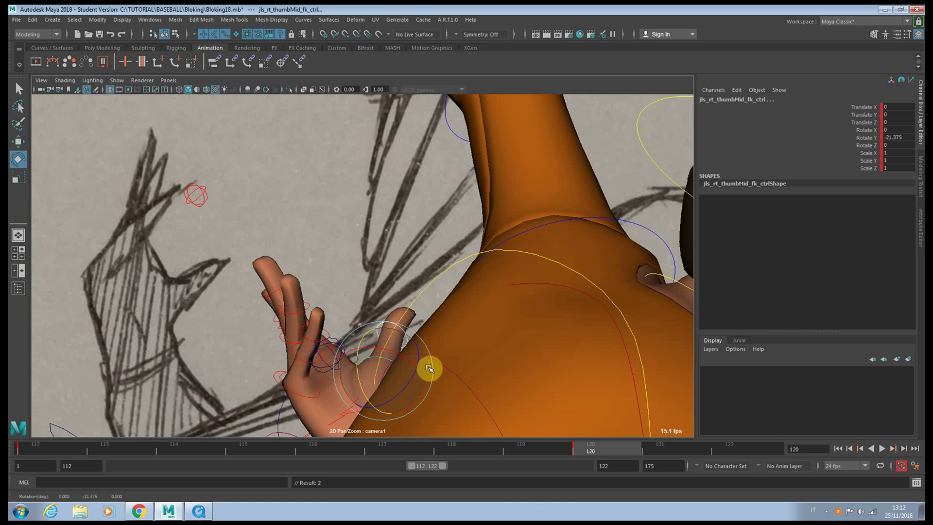
{"action": "left_click", "coordinate": [381, 410]}
{"action": "left_click", "coordinate": [358, 414]}
{"action": "middle_click_drag", "start_coordinate": [384, 409], "coordinate": [375, 306]}
{"action": "right_click_drag", "start_coordinate": [375, 306], "coordinate": [377, 318]}
{"action": "middle_click_drag", "start_coordinate": [377, 318], "coordinate": [404, 330]}
{"action": "left_click_drag", "start_coordinate": [412, 370], "coordinate": [405, 368]}
{"action": "left_click", "coordinate": [386, 245]}
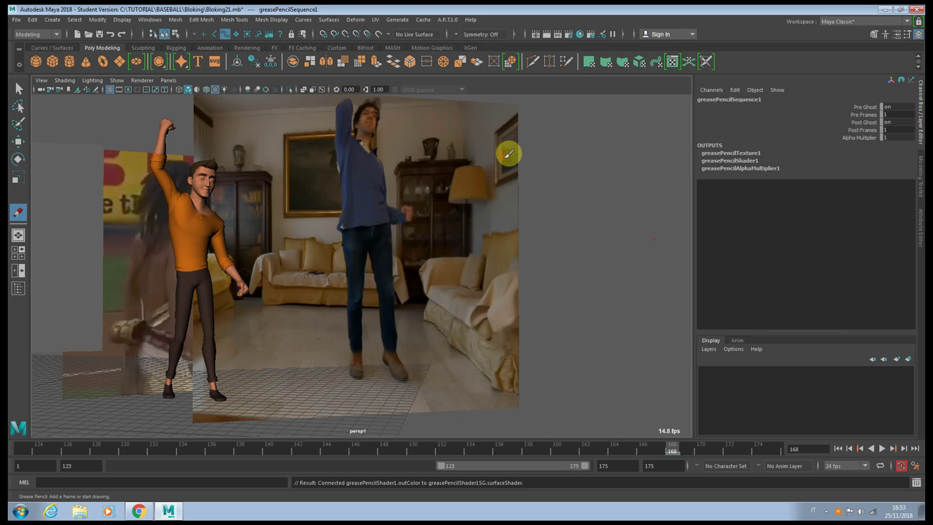
- Sketch the torso outline in red with the Grease Pencil beside the video reference at frame 168, from shoulders to waist
{"action": "mouse_move", "coordinate": [483, 186]}
{"action": "left_mouse_down"}
{"action": "mouse_move", "coordinate": [525, 208]}
{"action": "mouse_move", "coordinate": [490, 196]}
{"action": "left_mouse_up"}
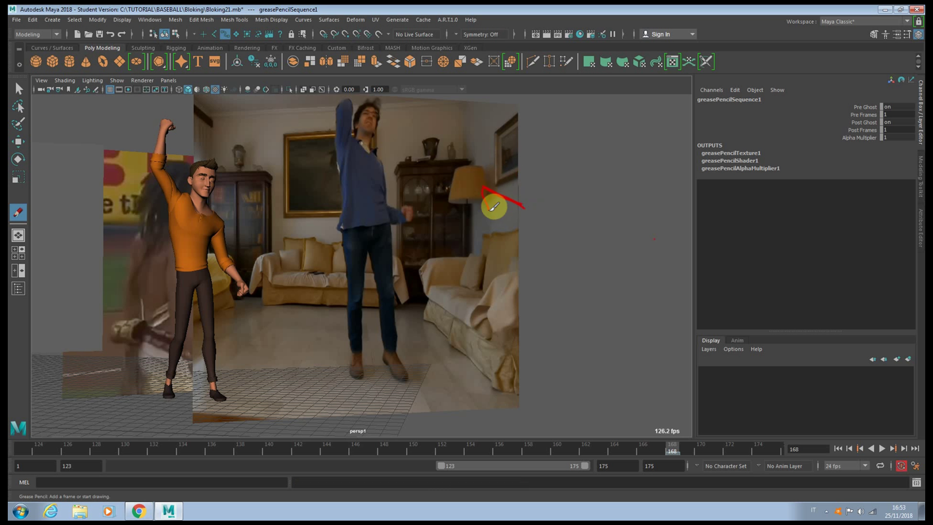
{"action": "left_click_drag", "start_coordinate": [496, 235], "coordinate": [488, 259]}
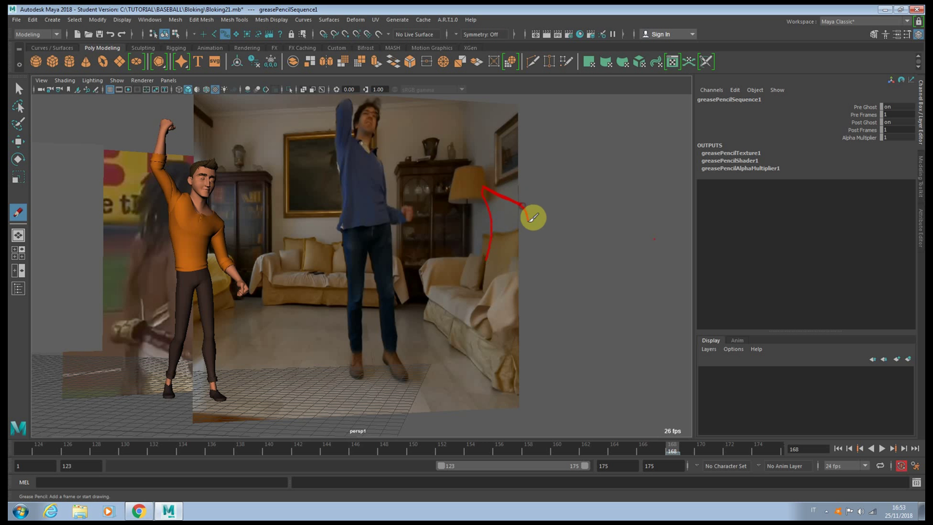
{"action": "left_click_drag", "start_coordinate": [482, 277], "coordinate": [516, 264]}
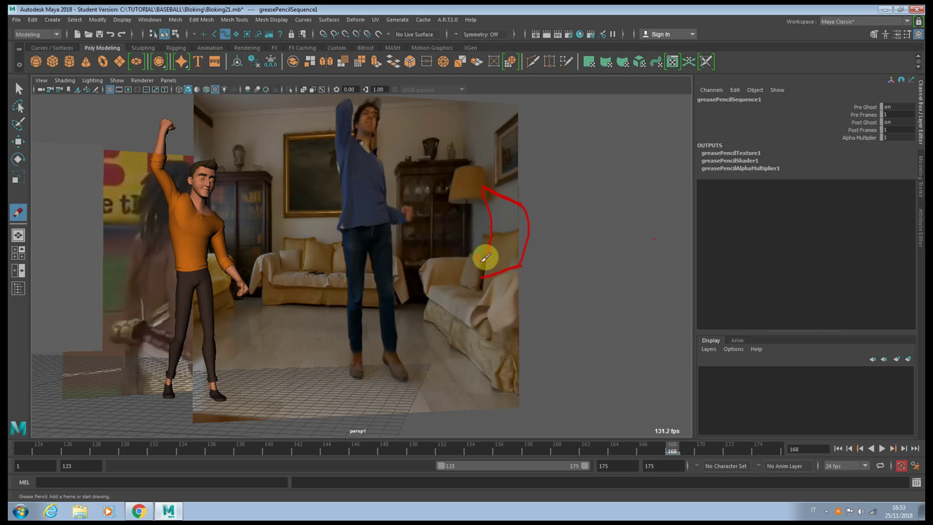
- Draw the two spread legs below the sketched waist with the Grease Pencil
{"action": "left_click_drag", "start_coordinate": [485, 278], "coordinate": [469, 325]}
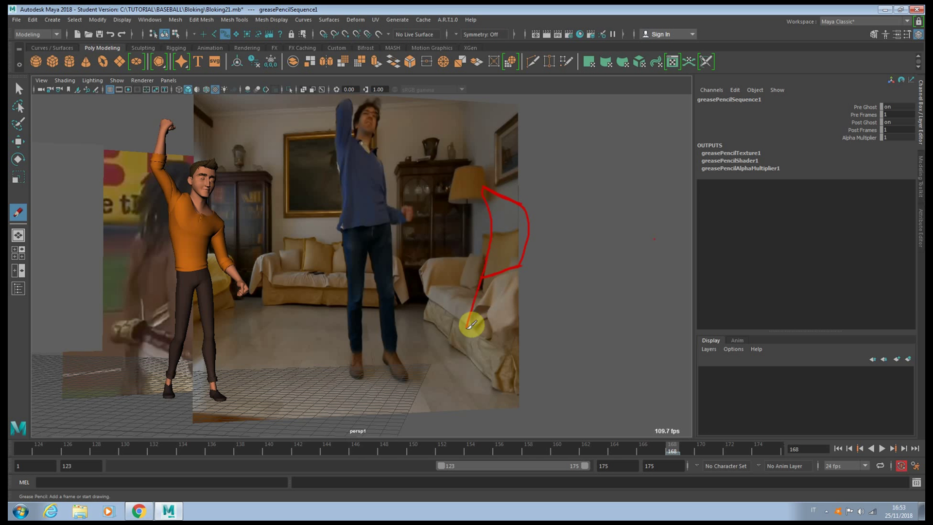
{"action": "mouse_move", "coordinate": [506, 268]}
{"action": "left_mouse_down"}
{"action": "mouse_move", "coordinate": [483, 339]}
{"action": "mouse_move", "coordinate": [455, 370]}
{"action": "left_mouse_up"}
{"action": "left_click_drag", "start_coordinate": [527, 253], "coordinate": [511, 373]}
{"action": "left_click_drag", "start_coordinate": [504, 270], "coordinate": [504, 339]}
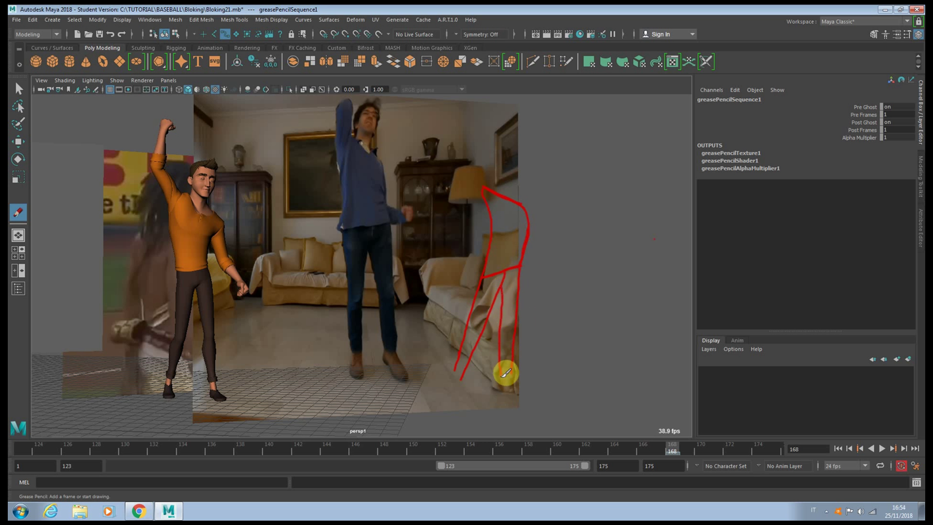
- Complete the red pose sketch with the raised arm, the head and the lowered arm with its hand, and leave the Grease Pencil
{"action": "left_click_drag", "start_coordinate": [509, 197], "coordinate": [468, 114]}
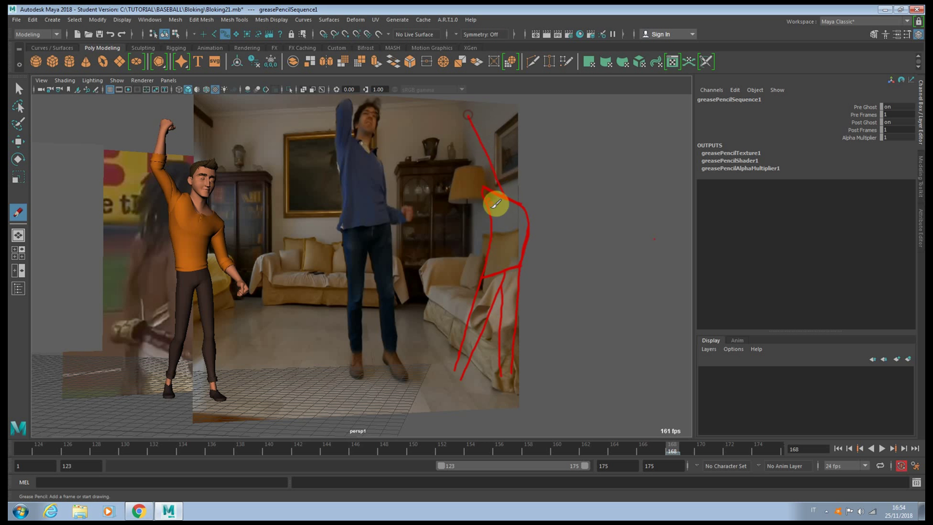
{"action": "left_click_drag", "start_coordinate": [495, 209], "coordinate": [472, 142]}
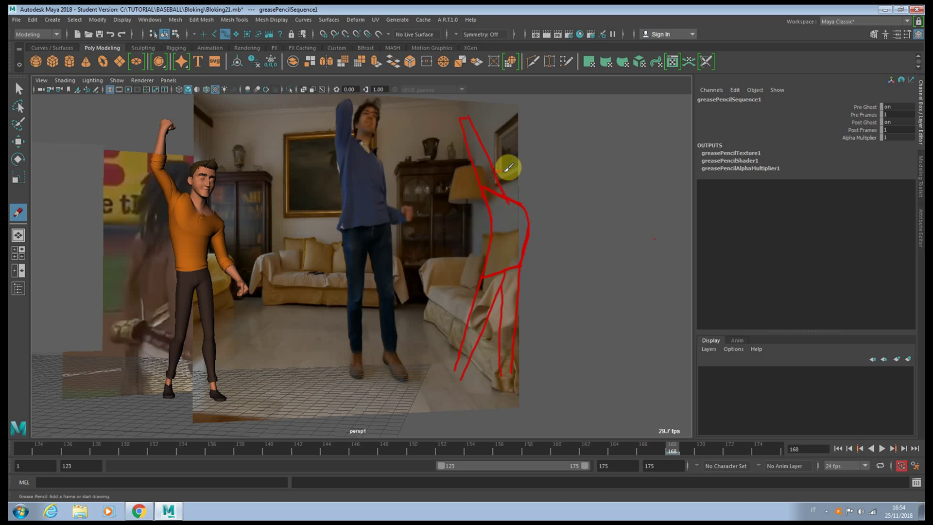
{"action": "mouse_move", "coordinate": [496, 176]}
{"action": "left_mouse_down"}
{"action": "mouse_move", "coordinate": [522, 178]}
{"action": "mouse_move", "coordinate": [506, 200]}
{"action": "left_mouse_up"}
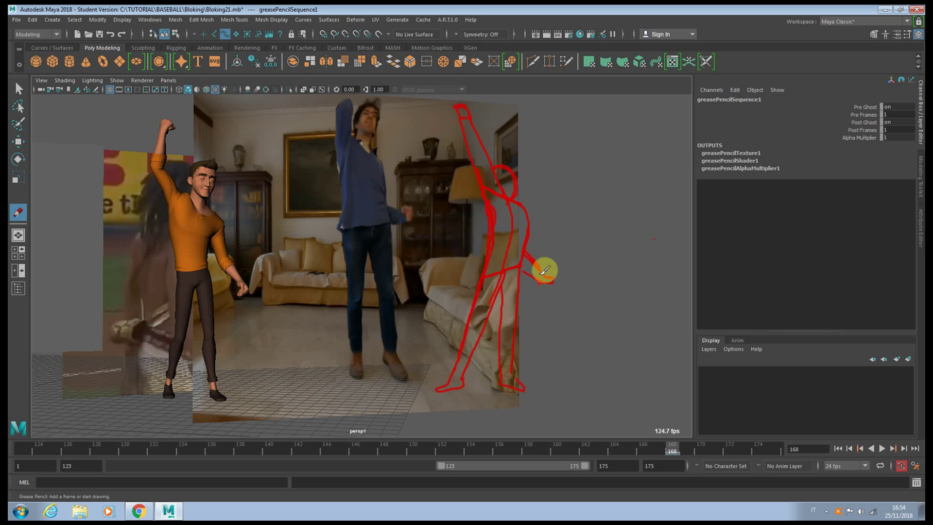
{"action": "left_click_drag", "start_coordinate": [544, 270], "coordinate": [554, 284]}
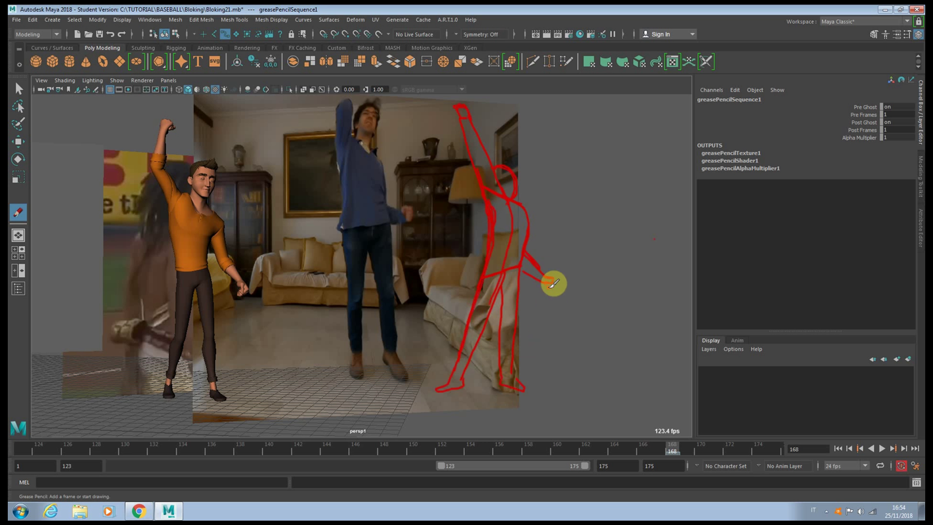
{"action": "key", "text": "q"}
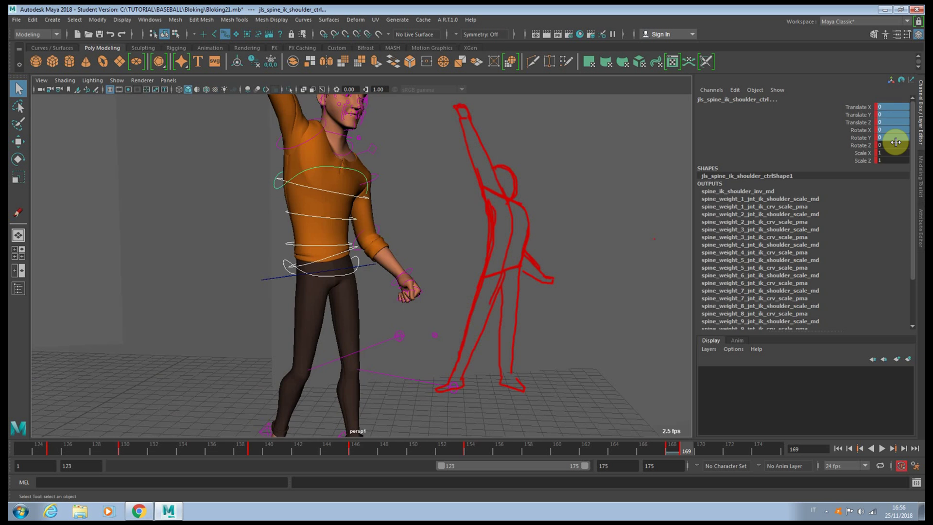
- Rotate the spine hip control at frame 169 so the pelvis tilts like the waistline of the red sketch
{"action": "left_click", "coordinate": [283, 280]}
{"action": "key", "text": "e"}
{"action": "left_click_drag", "start_coordinate": [349, 263], "coordinate": [316, 243]}
{"action": "key", "text": "w"}
{"action": "key", "text": "e"}
{"action": "left_click", "coordinate": [329, 259]}
{"action": "key", "text": "q"}
- Tilt the chest by rotating the spine shoulder control to about -11.385 in Z
{"action": "left_click", "coordinate": [307, 216]}
{"action": "key", "text": "e"}
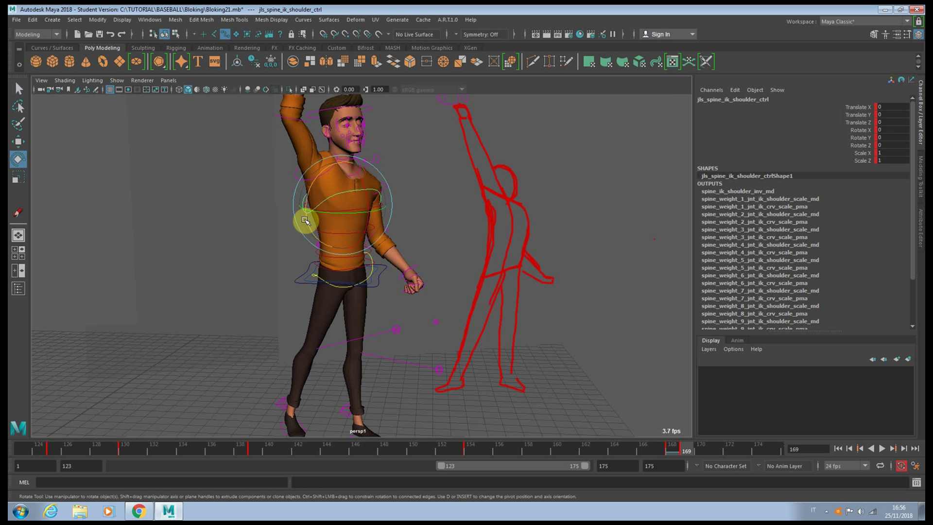
{"action": "left_click_drag", "start_coordinate": [307, 214], "coordinate": [309, 214]}
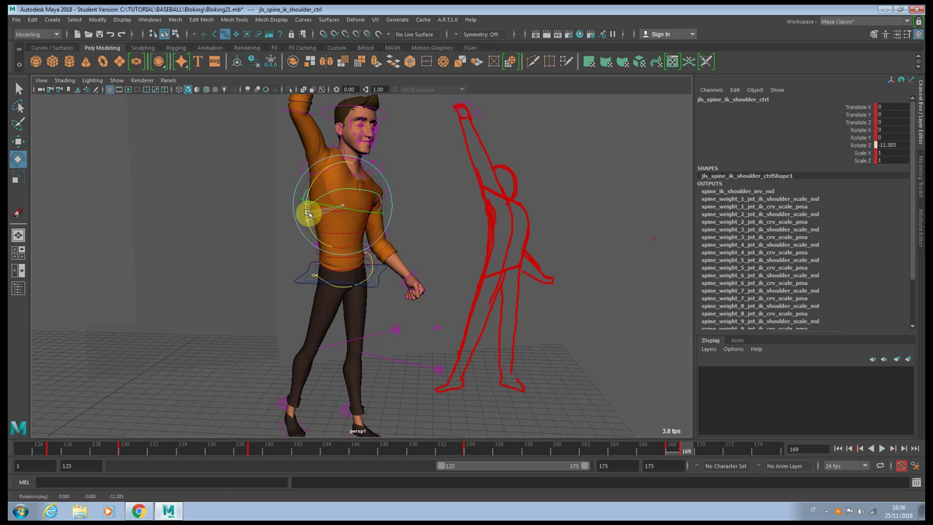
- Arch the torso by rotating the lower FK spine control and the spine control above it from the side
{"action": "key", "text": "q"}
{"action": "left_click", "coordinate": [333, 248]}
{"action": "key", "text": "w"}
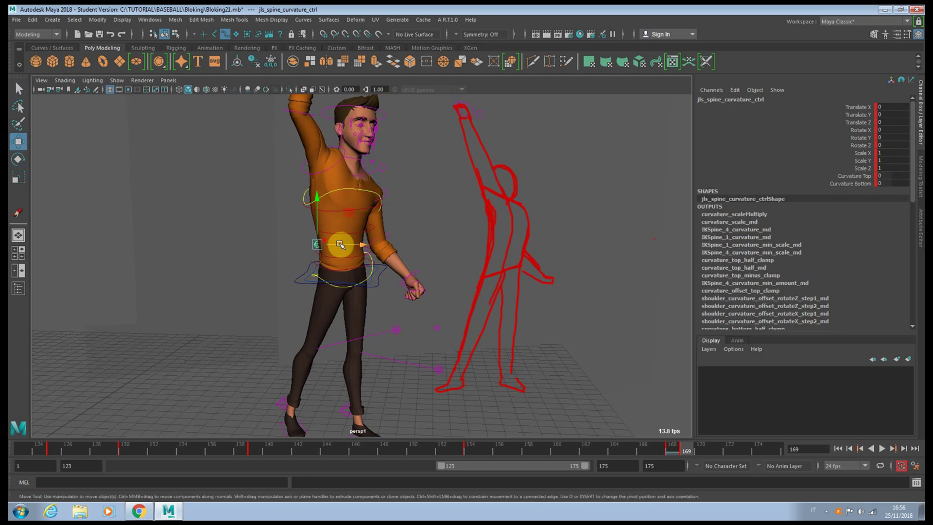
{"action": "left_click_drag", "start_coordinate": [367, 249], "coordinate": [426, 253], "text": "alt"}
{"action": "left_click", "coordinate": [426, 253]}
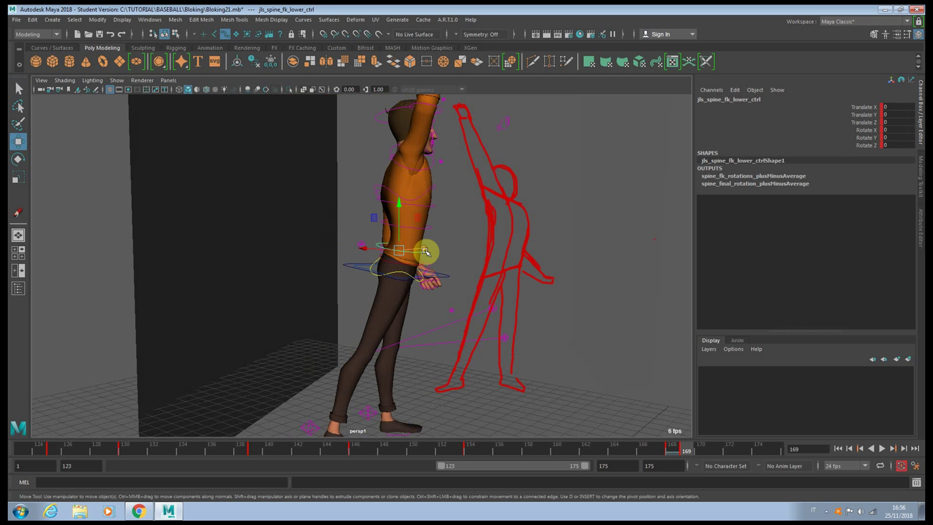
{"action": "key", "text": "e"}
{"action": "left_click_drag", "start_coordinate": [424, 217], "coordinate": [440, 238]}
{"action": "key", "text": "q"}
{"action": "left_click", "coordinate": [439, 212]}
{"action": "key", "text": "e"}
{"action": "left_click_drag", "start_coordinate": [407, 184], "coordinate": [397, 171]}
- Rotate the COG control to about 6.5 in X, 312.9 in Y and -5 in Z
{"action": "left_click_drag", "start_coordinate": [350, 243], "coordinate": [333, 226]}
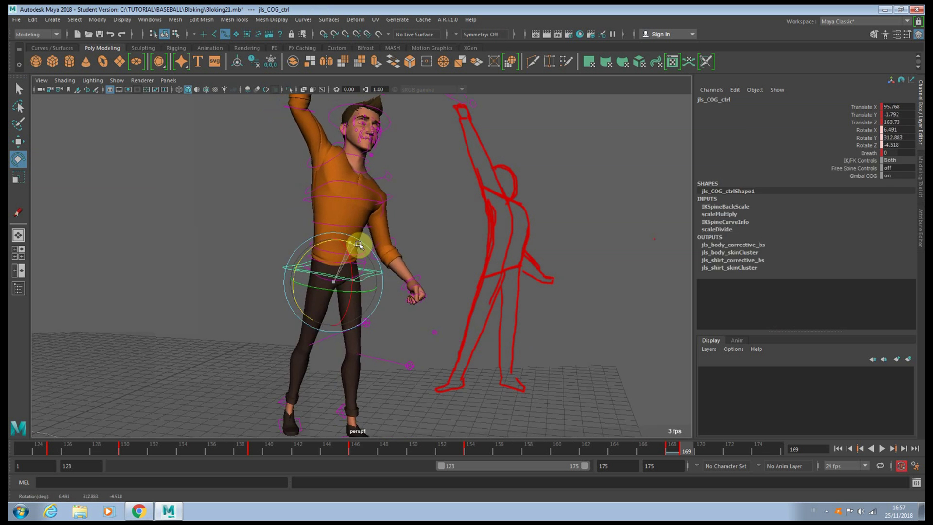
{"action": "key", "text": "q"}
{"action": "left_click", "coordinate": [363, 270]}
{"action": "key", "text": "e"}
- Shift the spine shoulder control slightly sideways to follow the curve of the sketched torso
{"action": "key", "text": "q"}
{"action": "left_click", "coordinate": [383, 198]}
{"action": "key", "text": "w"}
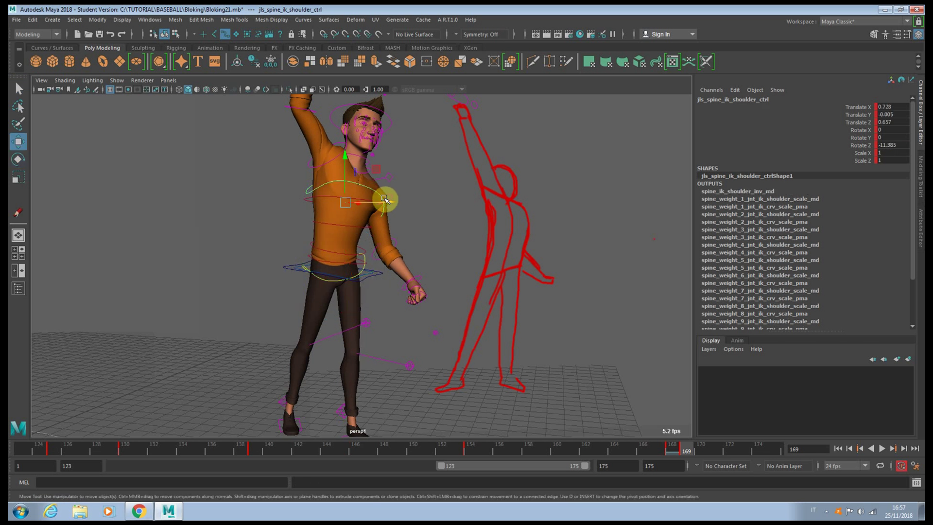
{"action": "left_click_drag", "start_coordinate": [389, 202], "coordinate": [392, 201]}
- Refine the COG against the video reference, rotating it to about 2.271, 312.923, -4.671 and moving it to about 166.815 in Z
{"action": "left_click", "coordinate": [316, 221]}
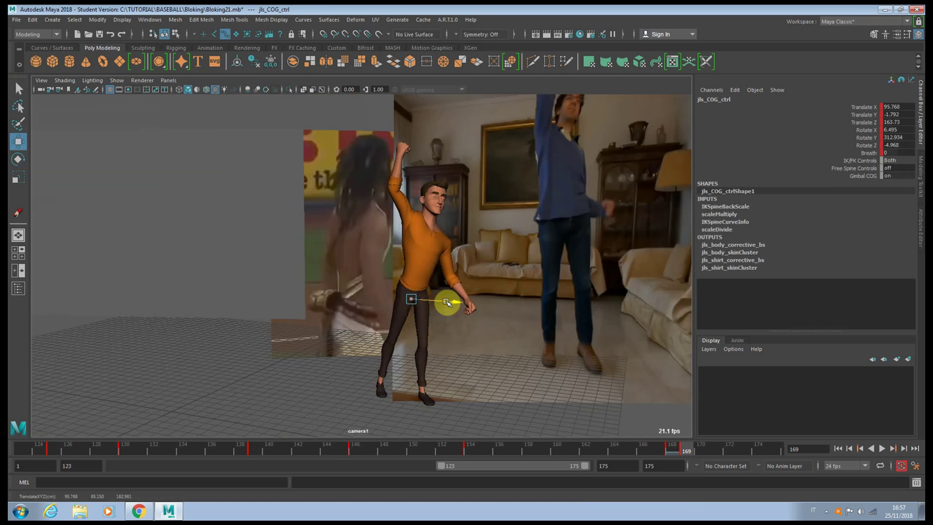
{"action": "key", "text": "e"}
{"action": "left_click_drag", "start_coordinate": [447, 301], "coordinate": [386, 272]}
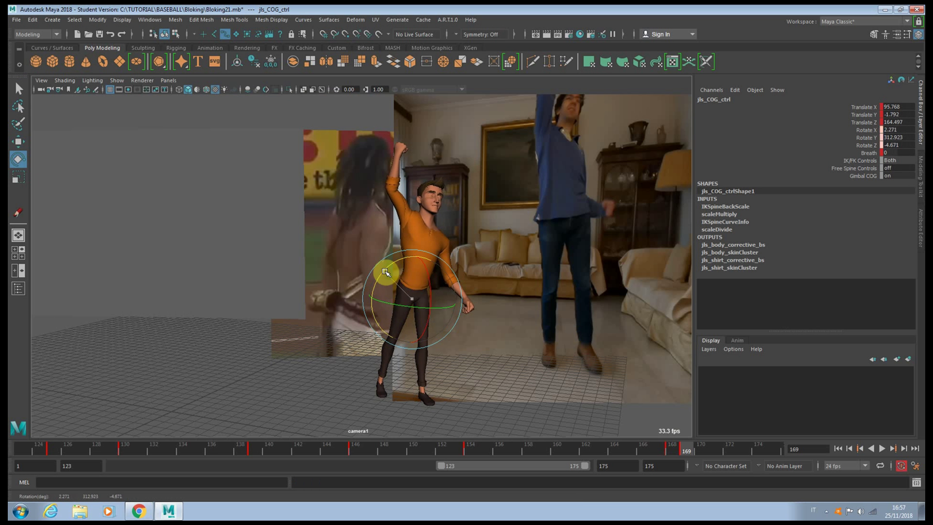
{"action": "key", "text": "w"}
{"action": "left_click_drag", "start_coordinate": [443, 300], "coordinate": [451, 299]}
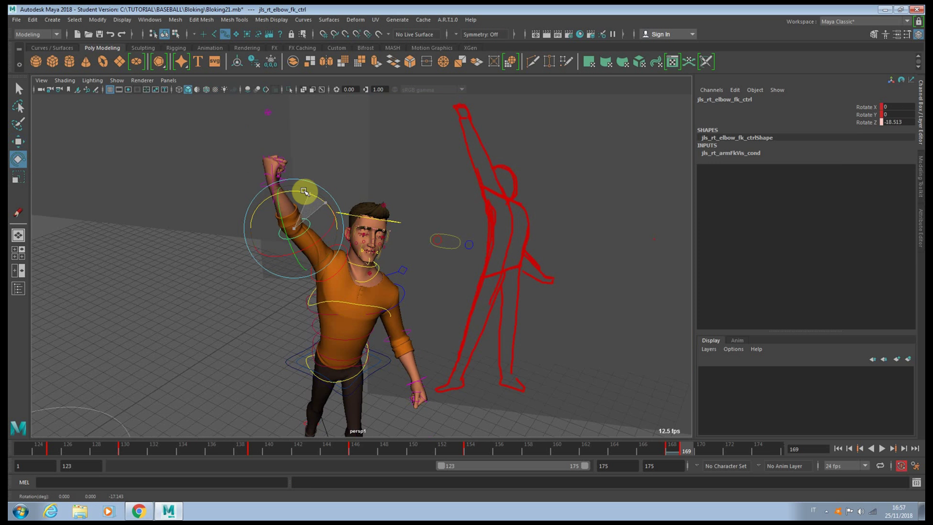
- Rotate the right elbow to straighten the raised forearm and adjust the right clavicle
{"action": "left_click_drag", "start_coordinate": [304, 191], "coordinate": [397, 228]}
{"action": "key", "text": "q"}
{"action": "left_click", "coordinate": [359, 223]}
{"action": "key", "text": "e"}
{"action": "key", "text": "q"}
{"action": "left_click", "coordinate": [369, 226]}
{"action": "key", "text": "w"}
{"action": "key", "text": "q"}
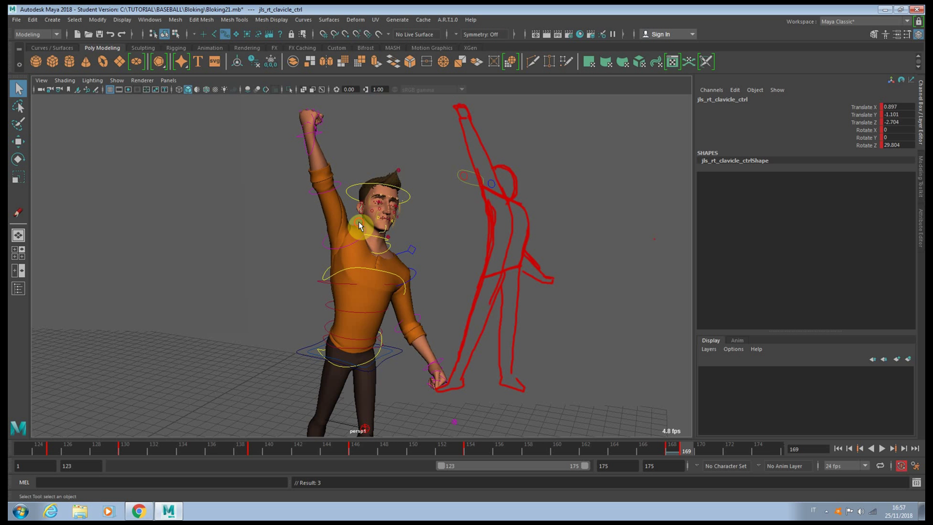
- Rotate the right upper arm FK control so the raised arm matches the angle in the red sketch
{"action": "left_click", "coordinate": [360, 226]}
{"action": "key", "text": "e"}
{"action": "left_click_drag", "start_coordinate": [361, 203], "coordinate": [357, 233]}
{"action": "scroll", "coordinate": [365, 235], "scroll_direction": "up", "scroll_amount": 3}
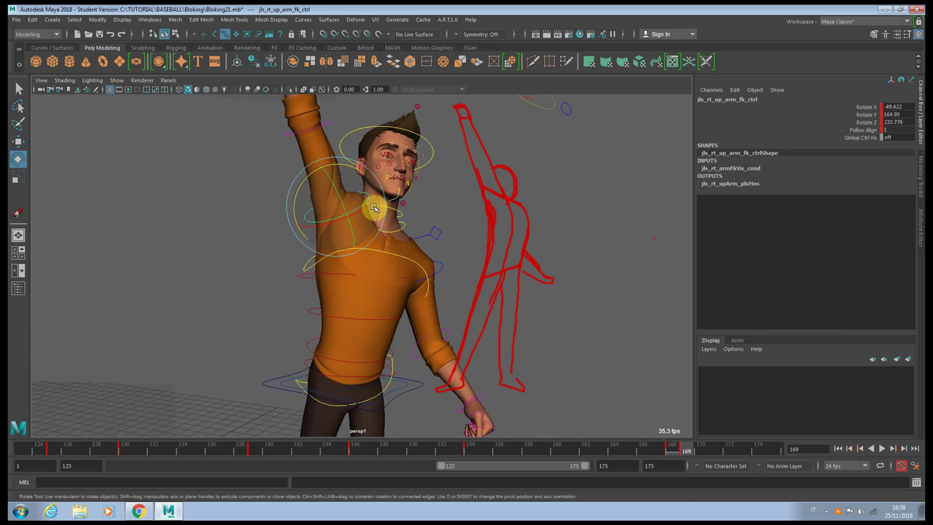
{"action": "middle_click_drag", "start_coordinate": [350, 183], "coordinate": [366, 254], "text": "alt"}
{"action": "left_click_drag", "start_coordinate": [367, 263], "coordinate": [308, 184]}
- Rotate the right wrist so the fist at the end of the raised arm follows the forearm
{"action": "left_click", "coordinate": [282, 127]}
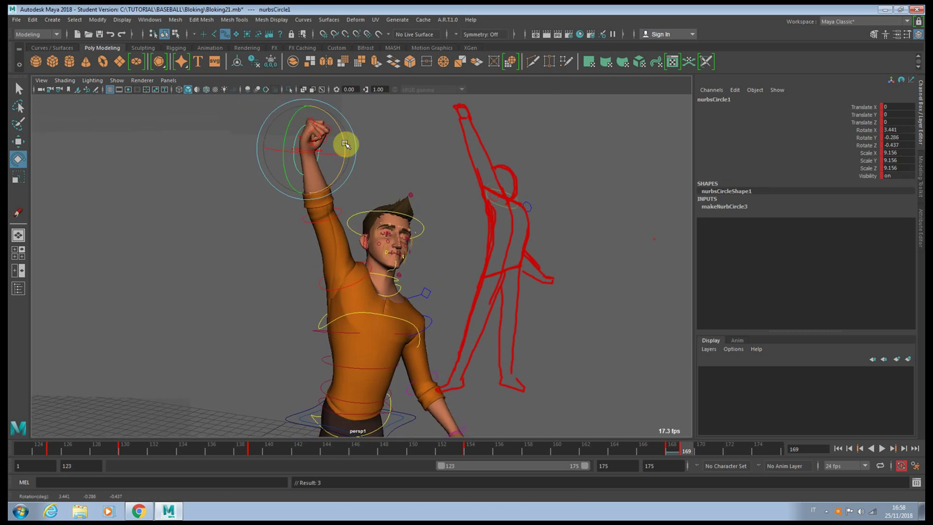
{"action": "left_click", "coordinate": [305, 154]}
{"action": "left_click_drag", "start_coordinate": [340, 136], "coordinate": [346, 177]}
- Pose the lowered left arm, rotating its elbow to about -2.545 in X, -3.722 in Y and 2.897 in Z
{"action": "left_click_drag", "start_coordinate": [417, 228], "coordinate": [402, 276], "text": "alt"}
{"action": "left_click", "coordinate": [407, 256]}
{"action": "left_click", "coordinate": [400, 272]}
{"action": "left_click", "coordinate": [423, 340]}
{"action": "left_click_drag", "start_coordinate": [423, 340], "coordinate": [432, 369]}
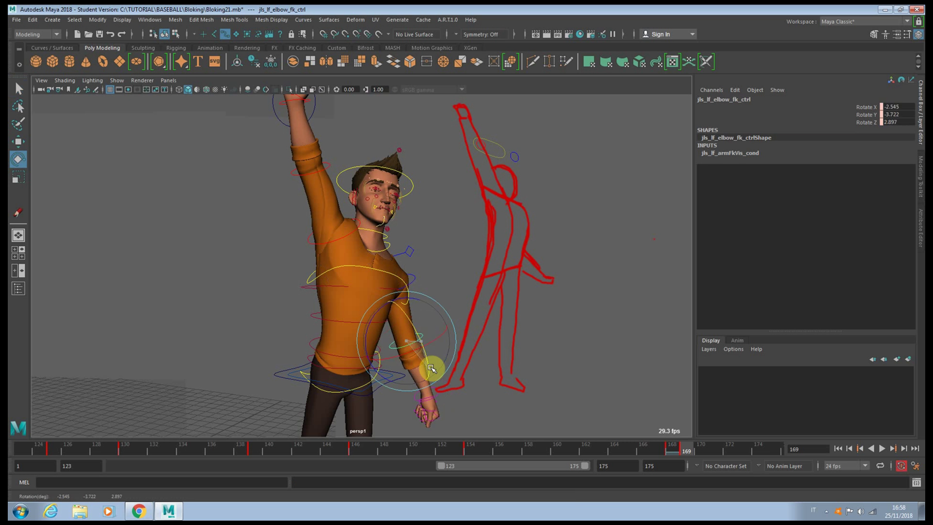
{"action": "left_click", "coordinate": [415, 286]}
{"action": "mouse_move", "coordinate": [371, 302]}
{"action": "left_mouse_down"}
{"action": "mouse_move", "coordinate": [360, 299]}
{"action": "mouse_move", "coordinate": [377, 290]}
{"action": "left_mouse_up"}
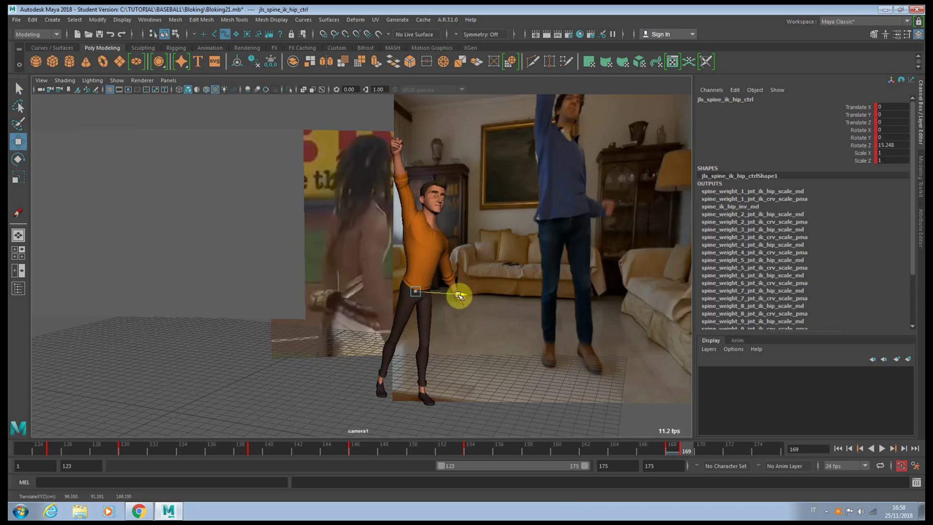
- Try shifting the pelvis sideways with the spine hip control and with the COG control
{"action": "left_click_drag", "start_coordinate": [461, 296], "coordinate": [464, 298]}
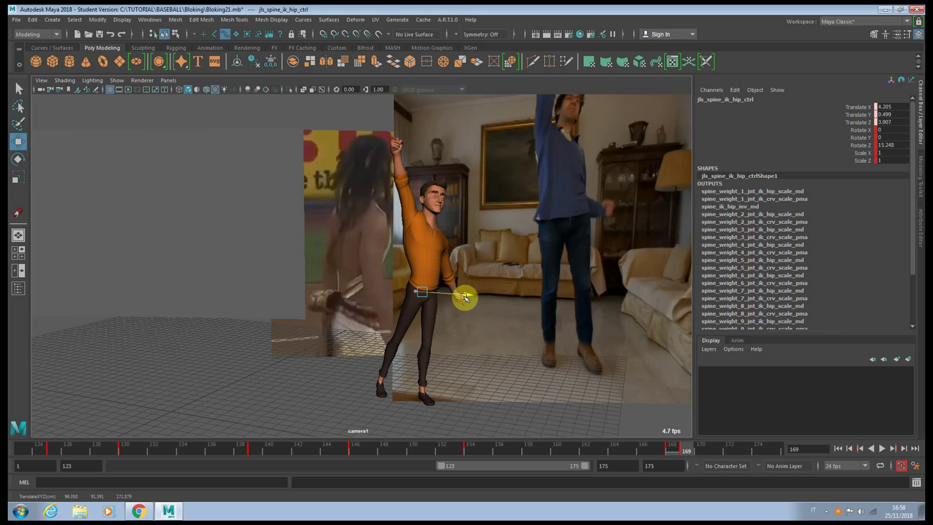
{"action": "key", "text": "ctrl+z"}
{"action": "key", "text": "space"}
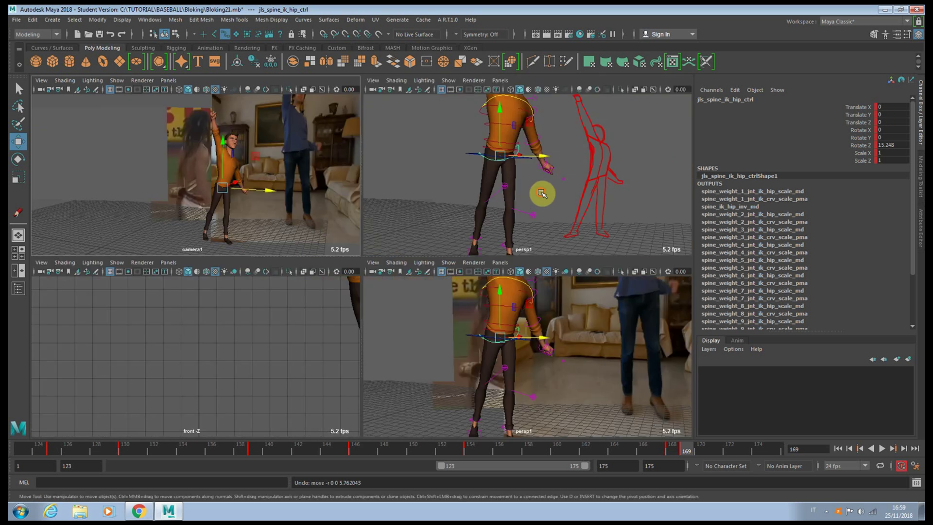
{"action": "left_click", "coordinate": [476, 181]}
{"action": "left_click_drag", "start_coordinate": [477, 181], "coordinate": [491, 198], "text": "alt"}
{"action": "left_click", "coordinate": [481, 188]}
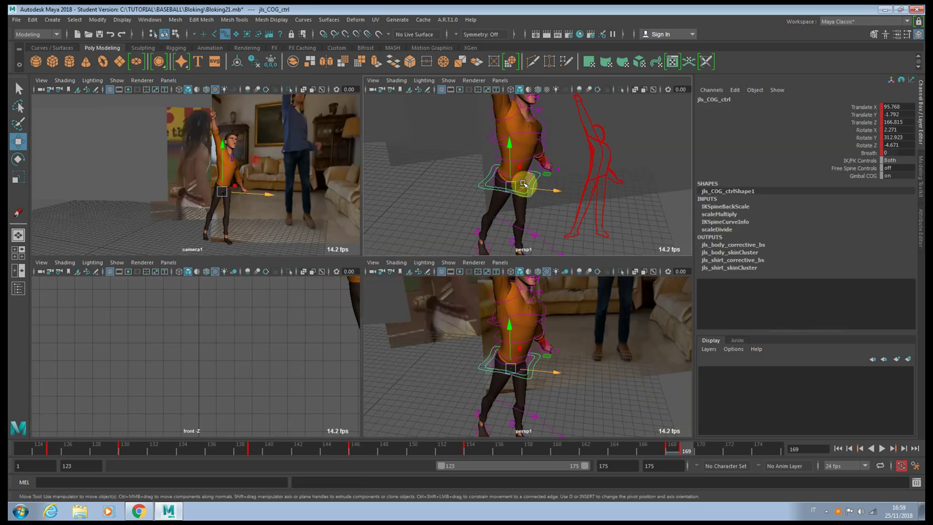
{"action": "left_click_drag", "start_coordinate": [548, 191], "coordinate": [554, 193]}
{"action": "key", "text": "ctrl+z"}
{"action": "key", "text": "ctrl+z"}
- Move the COG to about -1.417 in Y and 172.625 in Z in the camera view, and rotate it to about 4.398 in X
{"action": "key", "text": "space"}
{"action": "left_click_drag", "start_coordinate": [450, 301], "coordinate": [460, 302]}
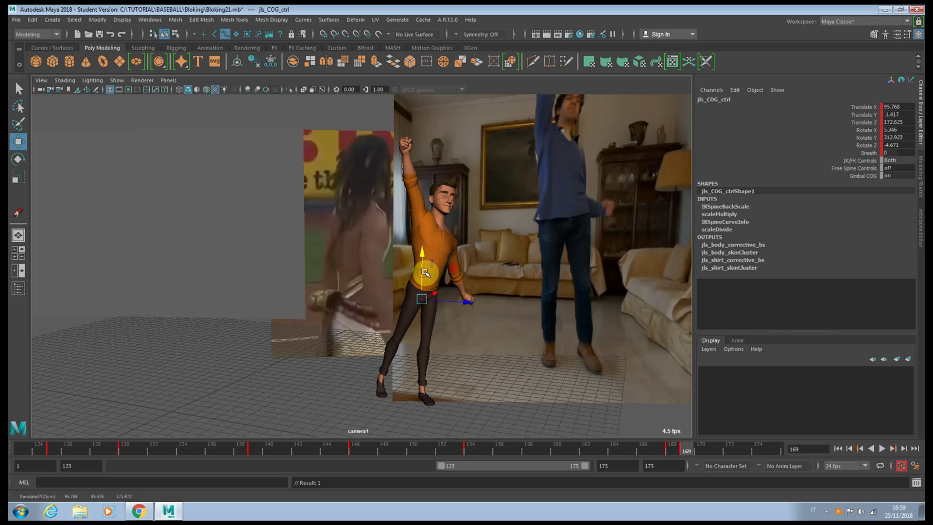
{"action": "key", "text": "e"}
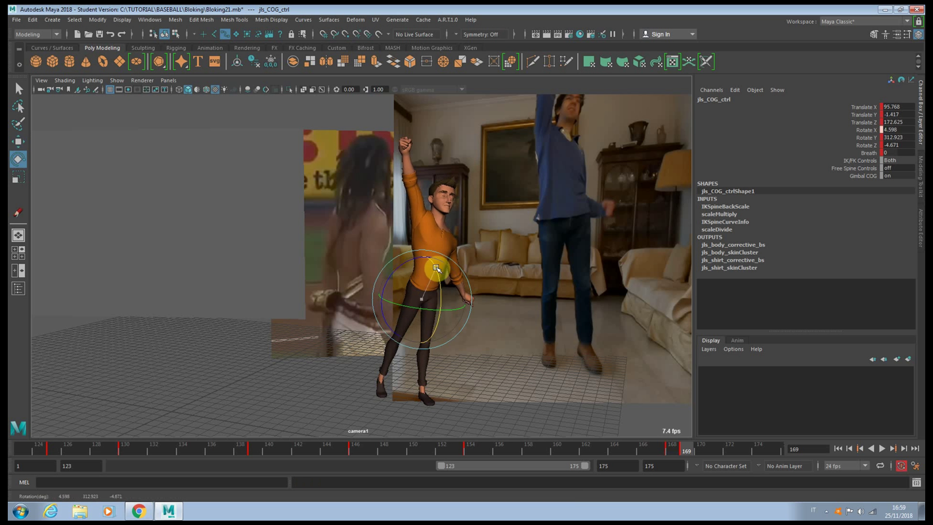
- Rotate the left upper arm to about 5.816, 9.704, -44.894 and the left wrist to about 37.388, 16.223, 37.632
{"action": "left_click", "coordinate": [445, 235]}
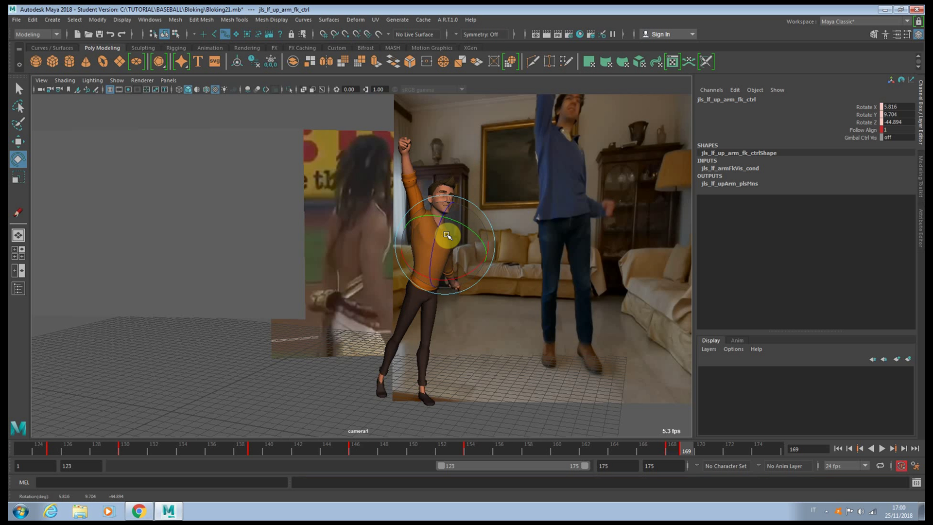
{"action": "left_click", "coordinate": [457, 279]}
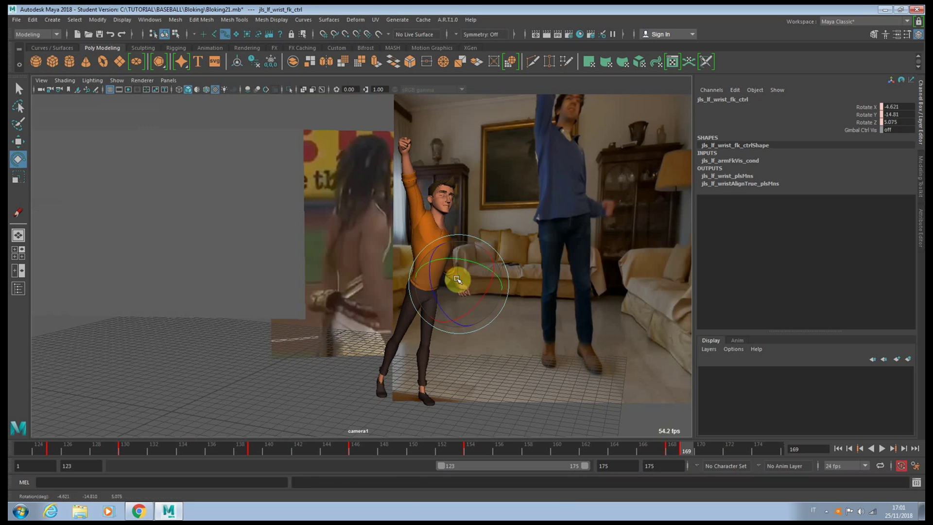
{"action": "left_click_drag", "start_coordinate": [447, 281], "coordinate": [477, 277]}
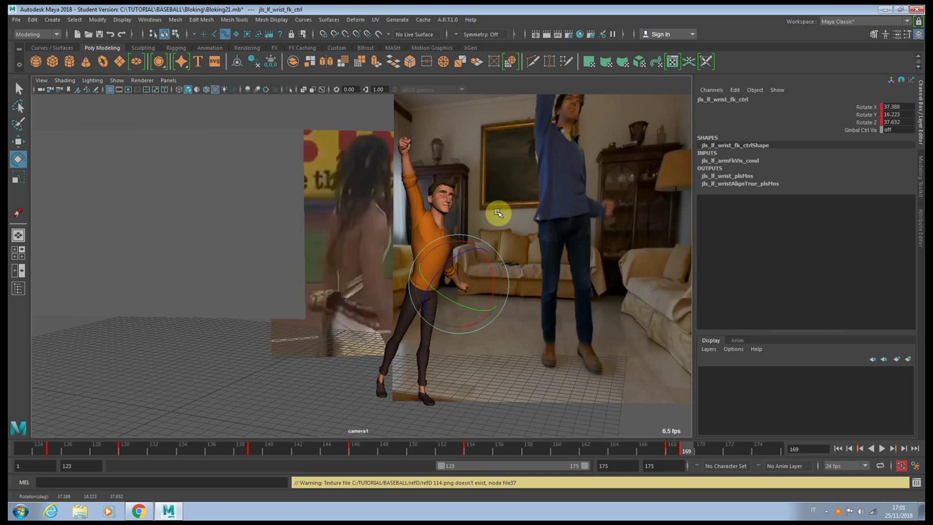
- Shift the spine shoulder control to about 4.077 in X, 0.451 in Y and 3.762 in Z to push the chest sideways
{"action": "key", "text": "space"}
{"action": "left_click", "coordinate": [486, 162]}
{"action": "key", "text": "space"}
{"action": "key", "text": "w"}
{"action": "left_click_drag", "start_coordinate": [343, 236], "coordinate": [319, 210]}
{"action": "key", "text": "space"}
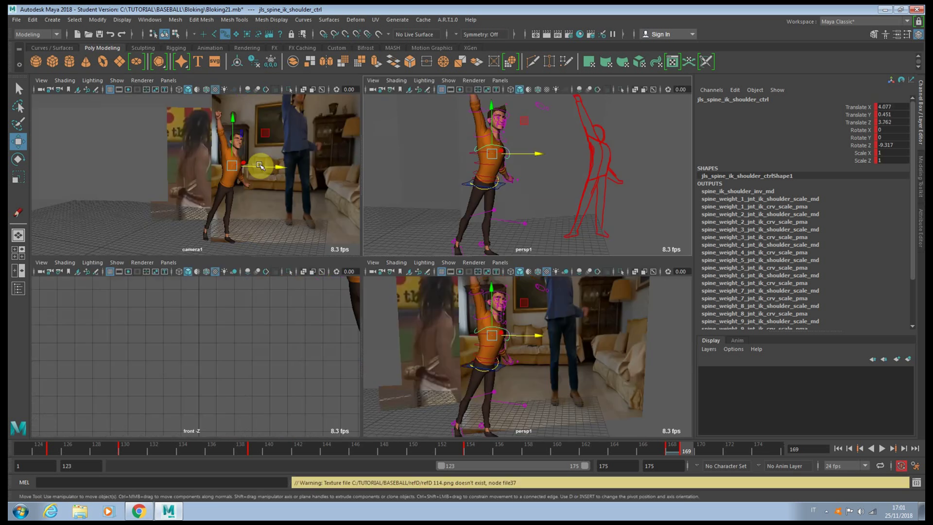
{"action": "key", "text": "space"}
{"action": "left_click_drag", "start_coordinate": [397, 238], "coordinate": [444, 256]}
- Open the mouth by rotating the lower jaw control, and pull the right mouth corner outward
{"action": "key", "text": "e"}
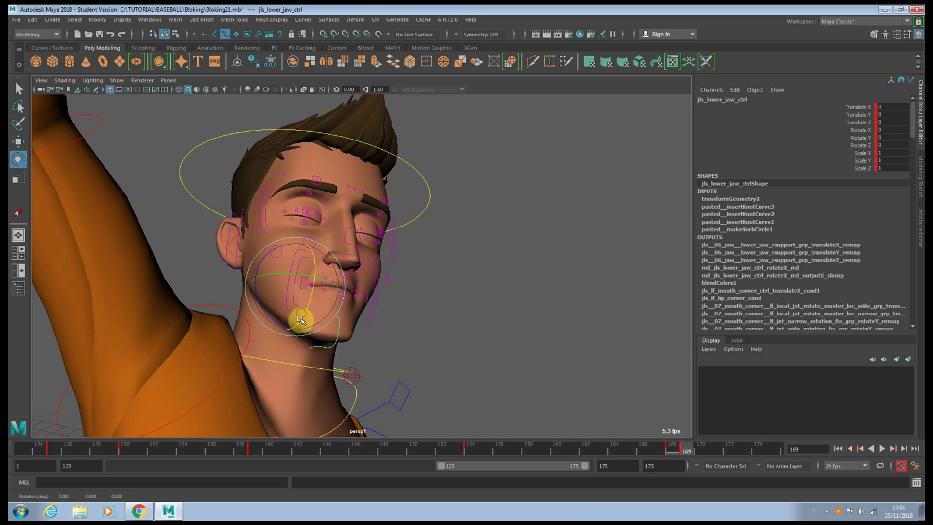
{"action": "left_click_drag", "start_coordinate": [301, 323], "coordinate": [356, 244]}
{"action": "scroll", "coordinate": [356, 244], "scroll_direction": "up", "scroll_amount": 4}
{"action": "left_click", "coordinate": [298, 268]}
{"action": "key", "text": "w"}
{"action": "mouse_move", "coordinate": [264, 236]}
{"action": "left_mouse_down"}
{"action": "mouse_move", "coordinate": [255, 223]}
{"action": "mouse_move", "coordinate": [272, 242]}
{"action": "mouse_move", "coordinate": [249, 247]}
{"action": "left_mouse_up"}
{"action": "key", "text": "f"}
- Shape the left mouth corner into a smile at about 0.852 in X and 0.526 in Y with a depth of -0.2
{"action": "mouse_move", "coordinate": [349, 253]}
{"action": "left_mouse_down", "text": "alt"}
{"action": "mouse_move", "coordinate": [327, 231]}
{"action": "mouse_move", "coordinate": [355, 254]}
{"action": "left_mouse_up", "text": "alt"}
{"action": "scroll", "coordinate": [355, 254], "scroll_direction": "down", "scroll_amount": 4}
{"action": "middle_click_drag", "start_coordinate": [354, 255], "coordinate": [311, 185], "text": "alt"}
{"action": "scroll", "coordinate": [310, 185], "scroll_direction": "down", "scroll_amount": 3}
{"action": "left_click_drag", "start_coordinate": [416, 233], "coordinate": [471, 258], "text": "alt"}
{"action": "left_click", "coordinate": [457, 299]}
{"action": "left_click_drag", "start_coordinate": [384, 275], "coordinate": [478, 287], "text": "alt"}
{"action": "scroll", "coordinate": [445, 284], "scroll_direction": "down", "scroll_amount": 4}
{"action": "left_click_drag", "start_coordinate": [412, 282], "coordinate": [396, 351], "text": "alt"}
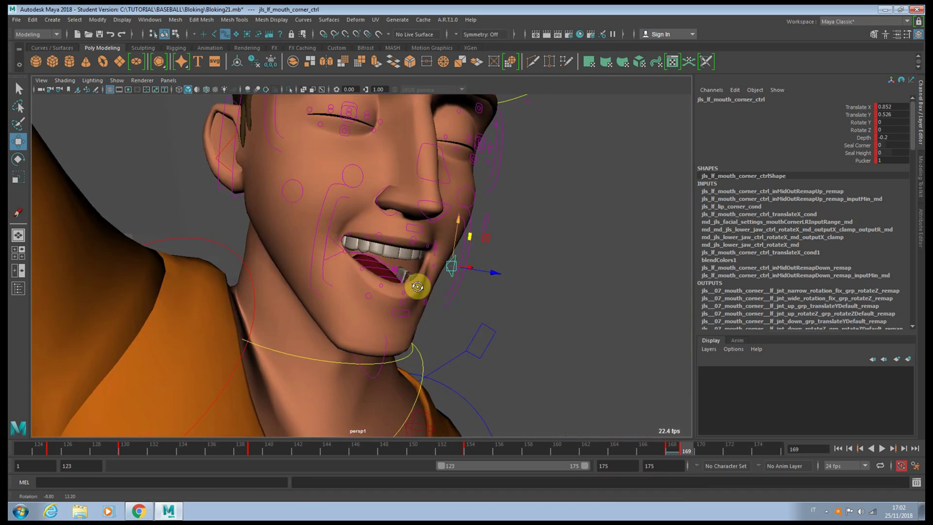
- Rotate the mouth master control to about -6.739 in Z with a Y scale of 1.29, and refine the right mouth corner
{"action": "scroll", "coordinate": [398, 355], "scroll_direction": "down", "scroll_amount": 3}
{"action": "left_click", "coordinate": [397, 359]}
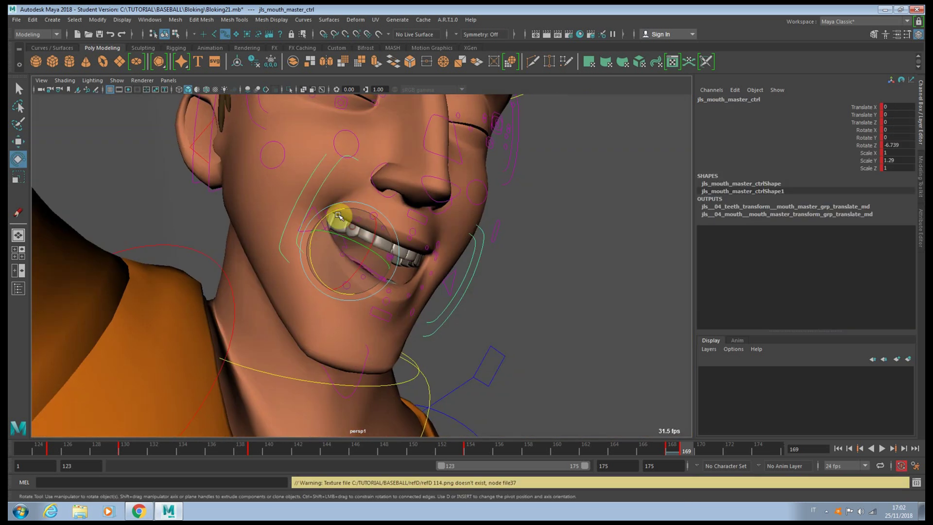
{"action": "key", "text": "q"}
{"action": "left_click", "coordinate": [318, 214]}
{"action": "key", "text": "w"}
{"action": "left_click_drag", "start_coordinate": [327, 220], "coordinate": [305, 196], "text": "alt"}
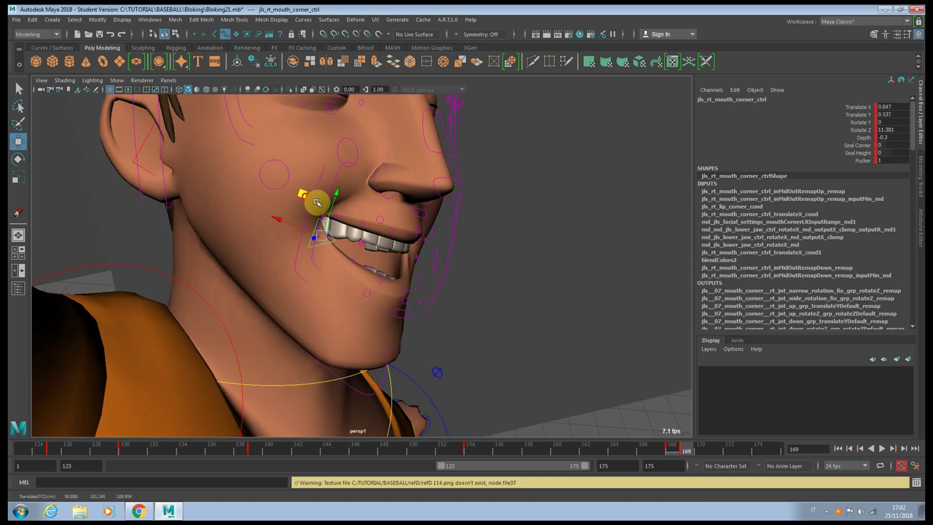
{"action": "left_click", "coordinate": [334, 216]}
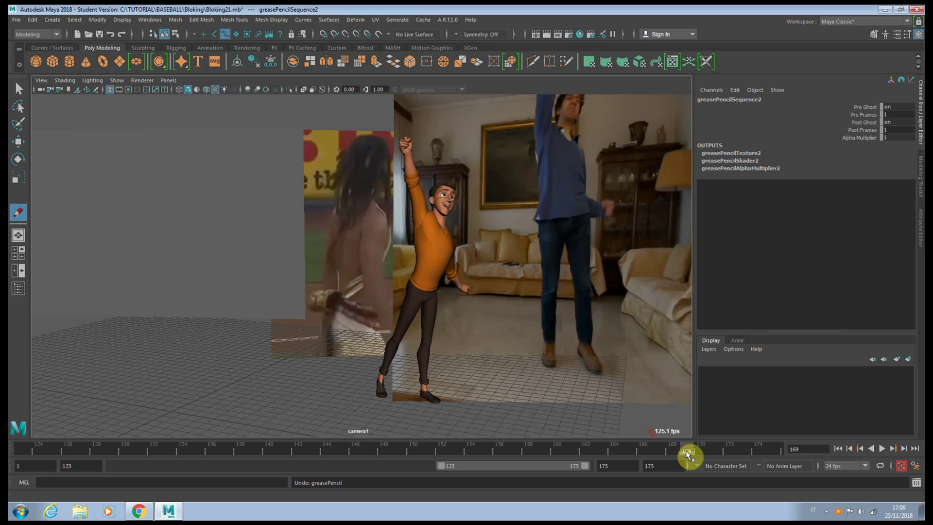
- Return to frame 169 and sketch the torso, waistline and legs in red over the character with the Grease Pencil
{"action": "key", "text": "alt+v"}
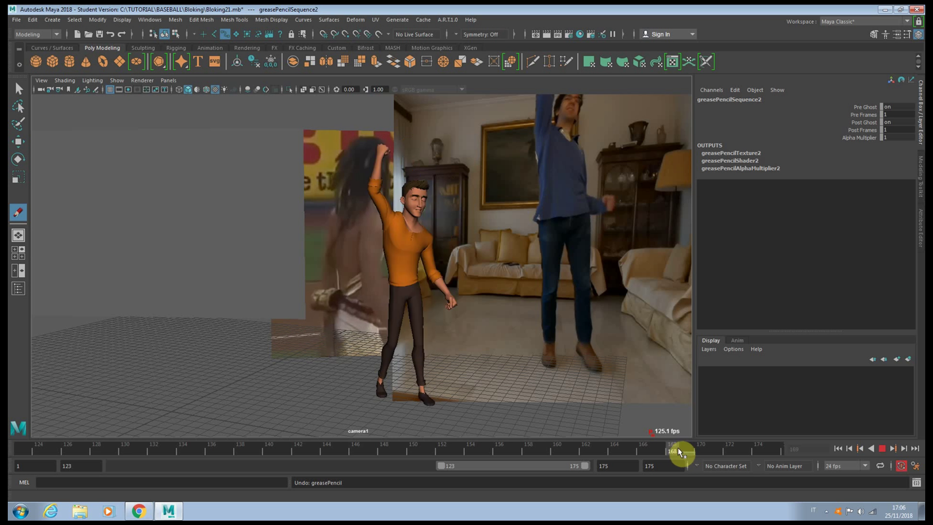
{"action": "left_click", "coordinate": [685, 452]}
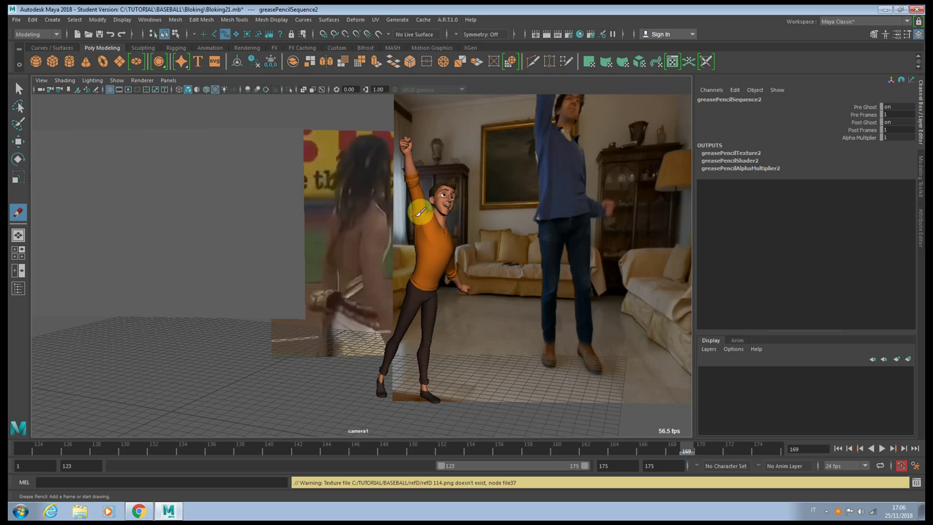
{"action": "mouse_move", "coordinate": [421, 216]}
{"action": "left_mouse_down"}
{"action": "mouse_move", "coordinate": [421, 278]}
{"action": "mouse_move", "coordinate": [377, 383]}
{"action": "left_mouse_up"}
{"action": "left_click_drag", "start_coordinate": [421, 204], "coordinate": [459, 250]}
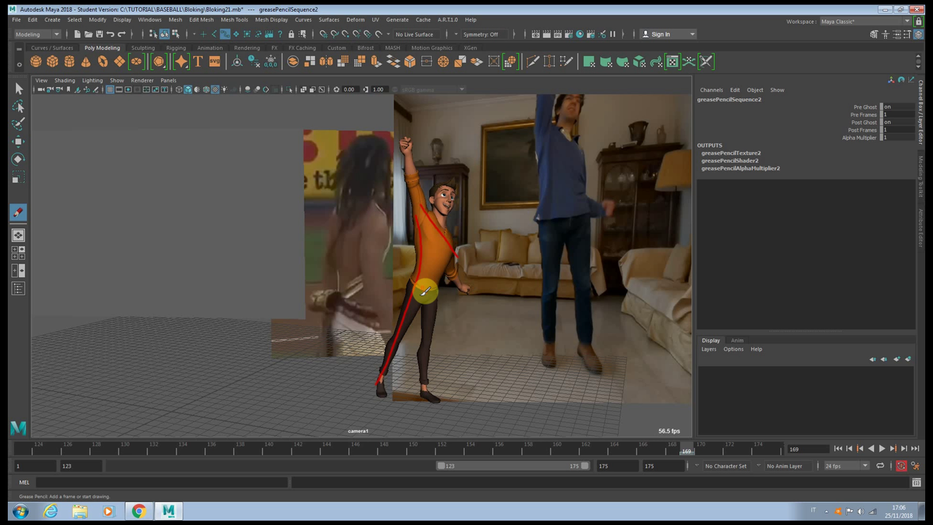
{"action": "left_click_drag", "start_coordinate": [403, 298], "coordinate": [446, 280]}
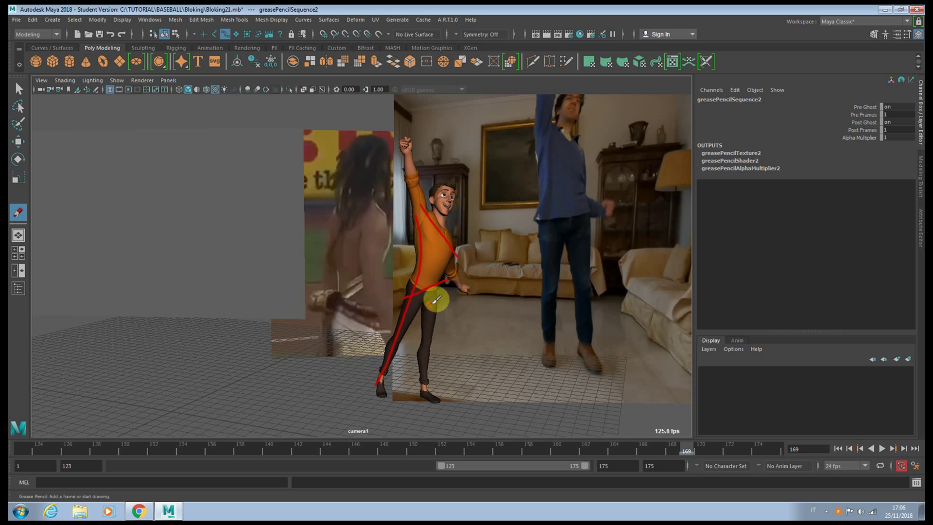
{"action": "left_click_drag", "start_coordinate": [431, 291], "coordinate": [433, 390]}
{"action": "left_click_drag", "start_coordinate": [433, 292], "coordinate": [388, 386]}
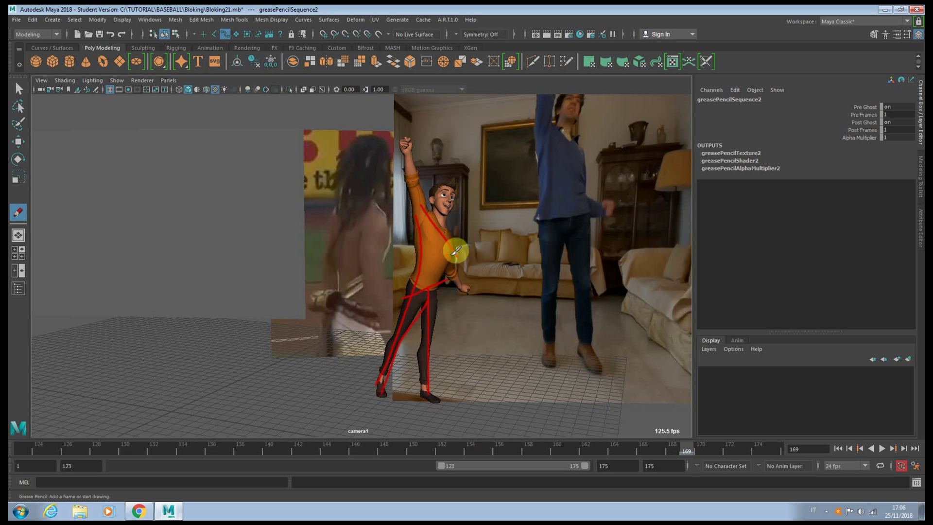
- Add the head, an arrow for the gaze direction and the raised arm to the red Grease Pencil sketch
{"action": "mouse_move", "coordinate": [439, 184]}
{"action": "left_mouse_down"}
{"action": "mouse_move", "coordinate": [449, 184]}
{"action": "mouse_move", "coordinate": [439, 203]}
{"action": "mouse_move", "coordinate": [434, 187]}
{"action": "mouse_move", "coordinate": [448, 206]}
{"action": "left_mouse_up"}
{"action": "mouse_move", "coordinate": [459, 171]}
{"action": "left_mouse_down"}
{"action": "mouse_move", "coordinate": [515, 108]}
{"action": "mouse_move", "coordinate": [538, 125]}
{"action": "left_mouse_up"}
{"action": "left_click_drag", "start_coordinate": [423, 233], "coordinate": [411, 137]}
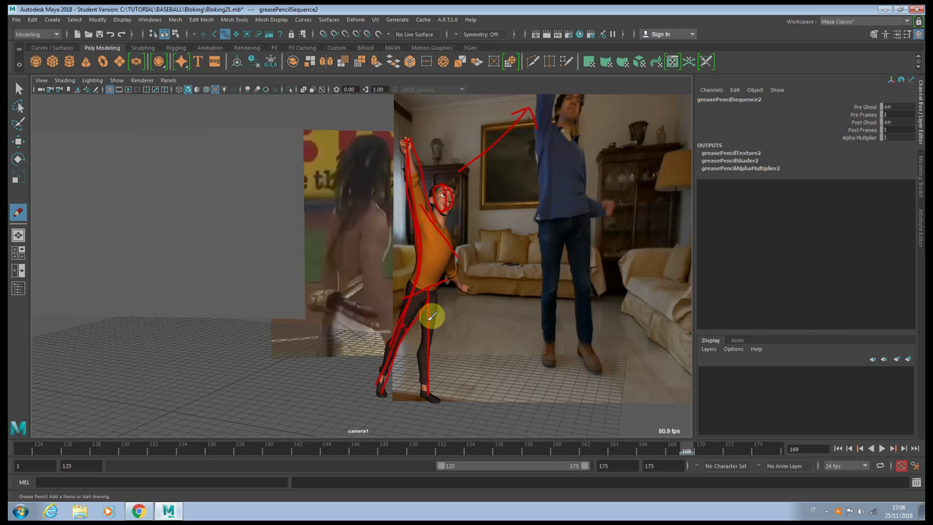
- Delete the Grease Pencil sketch's key at frame 169 and return to the selection tool
{"action": "right_click", "coordinate": [687, 449]}
{"action": "mouse_move", "coordinate": [716, 342]}
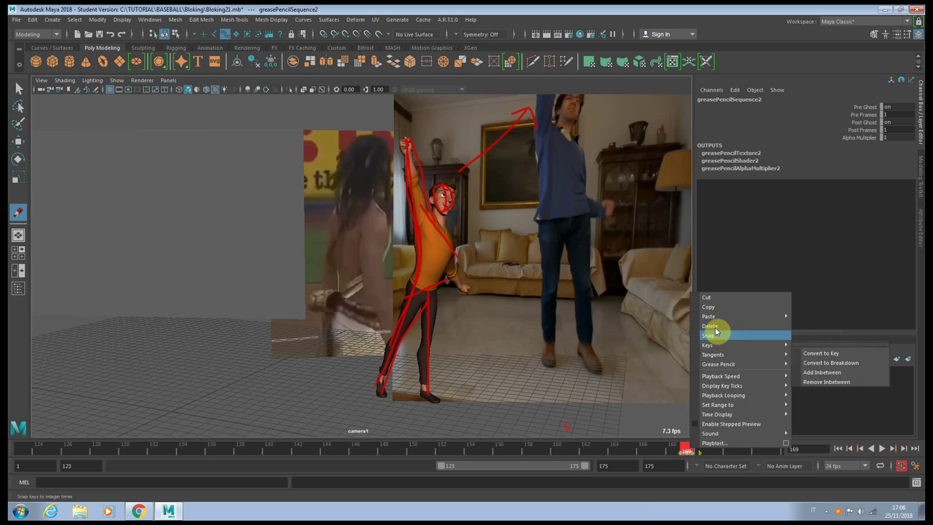
{"action": "left_click", "coordinate": [710, 326]}
{"action": "key", "text": "q"}
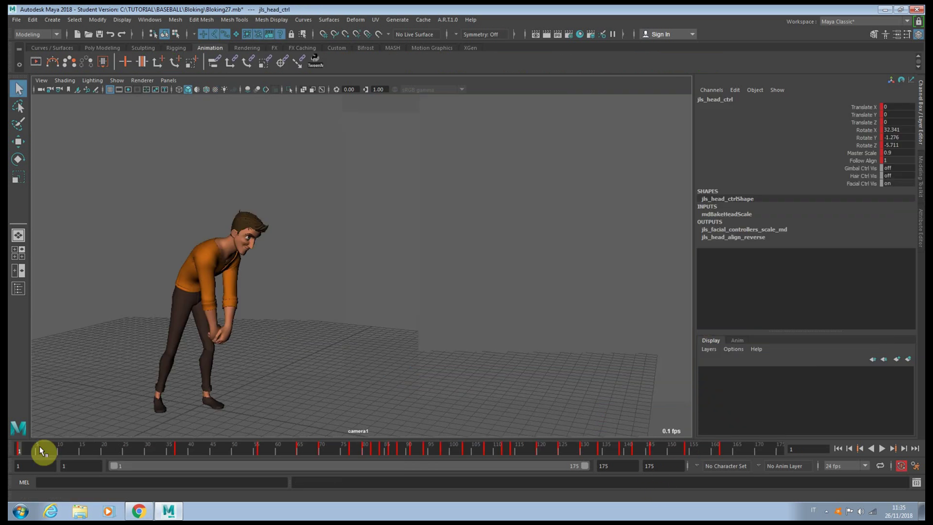
- Review the blocking key by key from frame 1 to frame 154, examining the character's pose at each keyframe
{"action": "key", "text": "period"}
{"action": "key", "text": "period"}
{"action": "key", "text": "period"}
{"action": "key", "text": "period"}
{"action": "key", "text": "period"}
{"action": "key", "text": "period"}
{"action": "key", "text": "period"}
{"action": "key", "text": "period"}
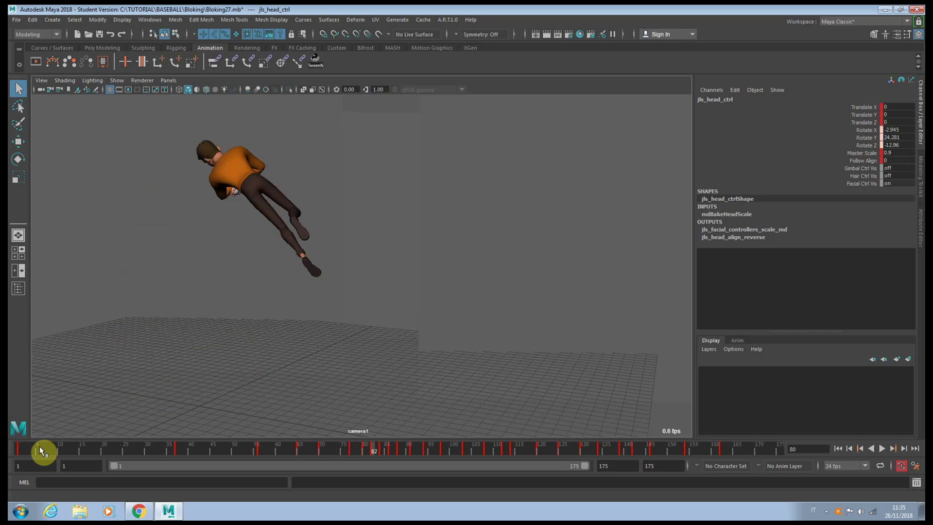
{"action": "key", "text": "period"}
{"action": "key", "text": "period"}
{"action": "key", "text": "period"}
{"action": "key", "text": "period"}
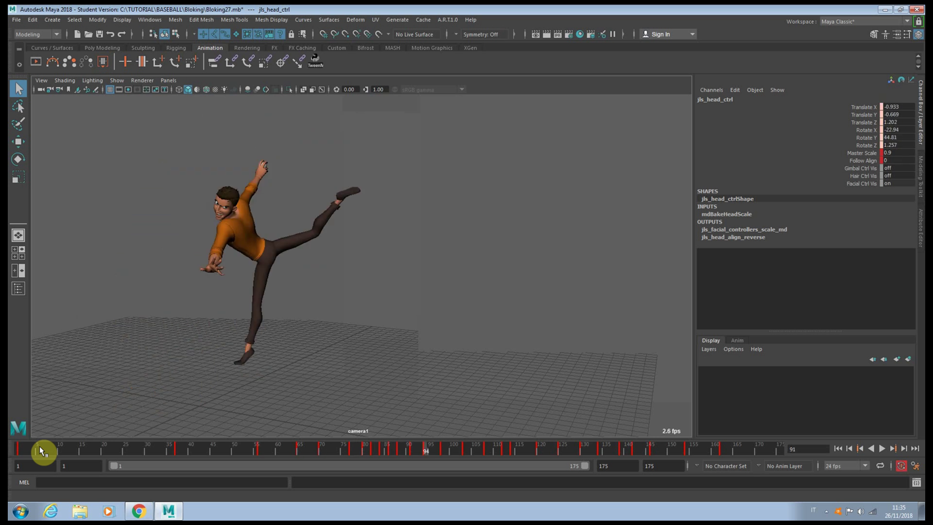
{"action": "key", "text": "period"}
{"action": "key", "text": "period"}
{"action": "key", "text": "period"}
{"action": "key", "text": "period"}
{"action": "key", "text": "period"}
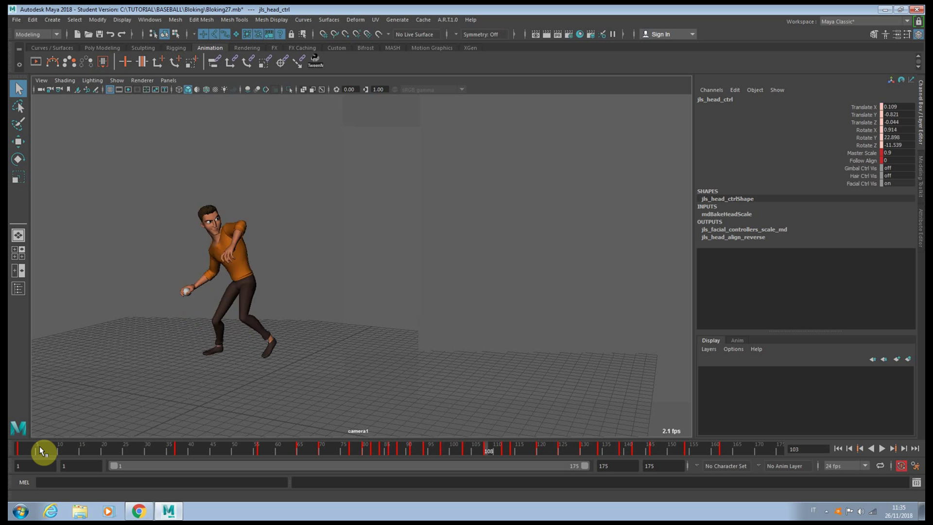
{"action": "key", "text": "period"}
{"action": "key", "text": "period"}
{"action": "key", "text": "period"}
{"action": "key", "text": "period"}
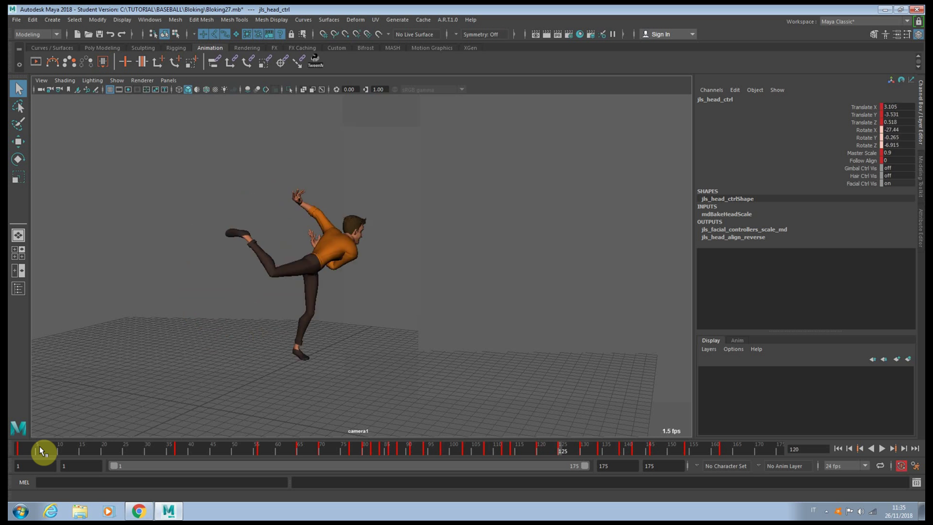
{"action": "key", "text": "period"}
{"action": "key", "text": "period"}
{"action": "key", "text": "period"}
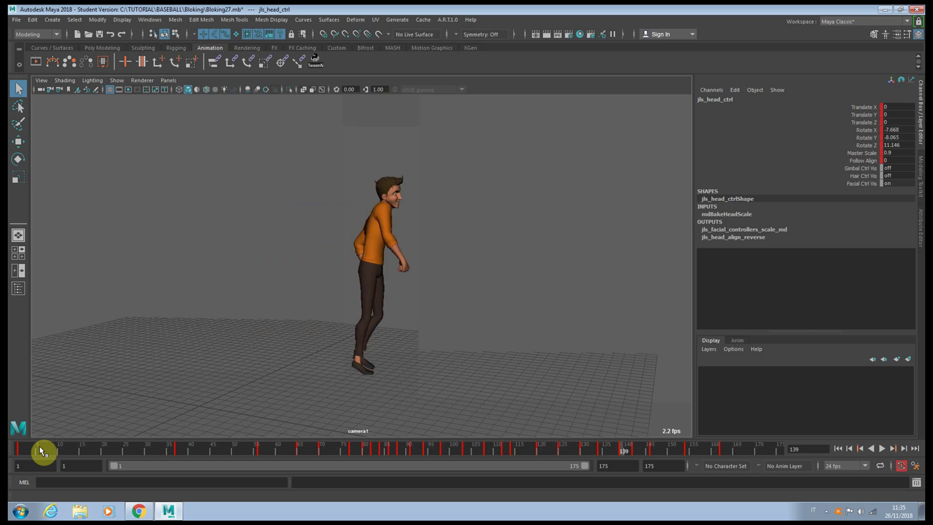
{"action": "key", "text": "period"}
{"action": "key", "text": "period"}
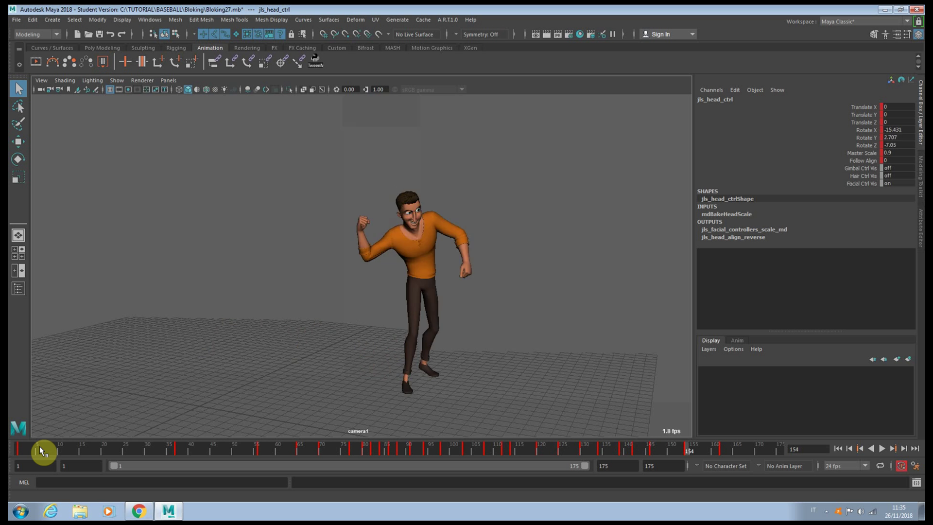